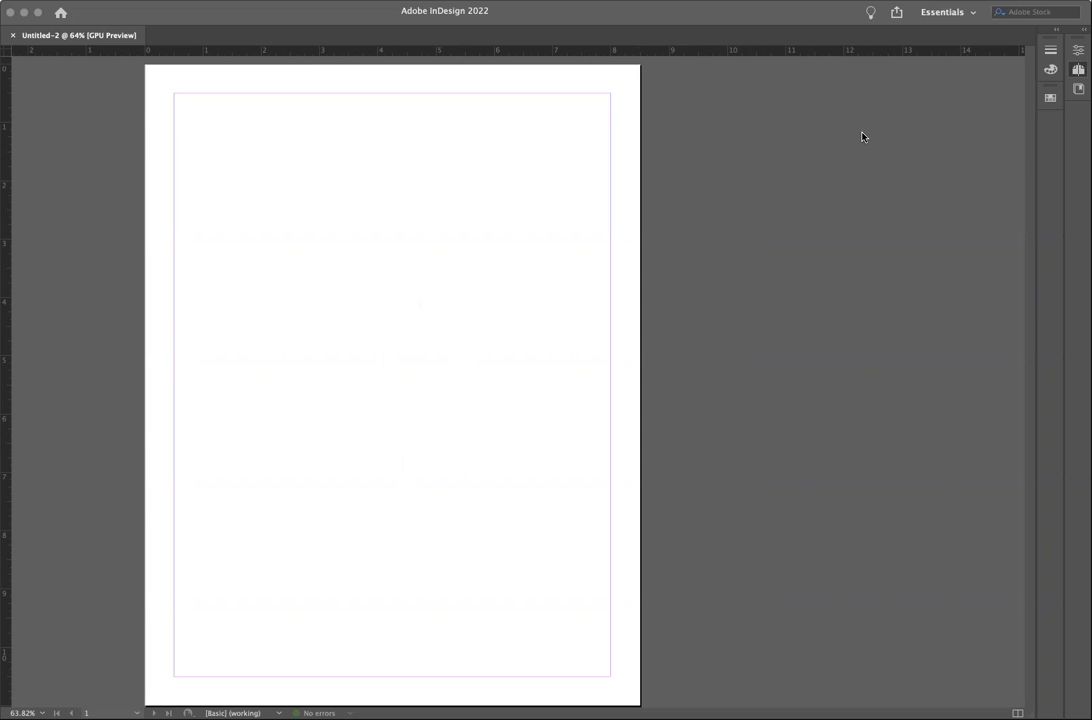
click(781, 146)
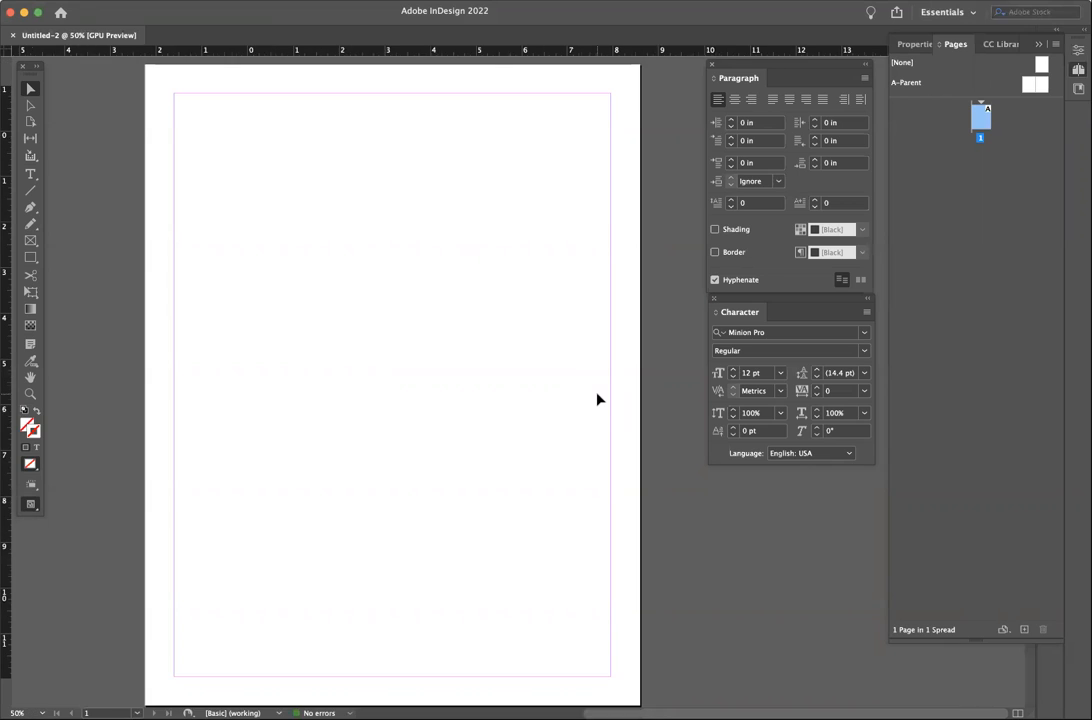
key(super+minus)
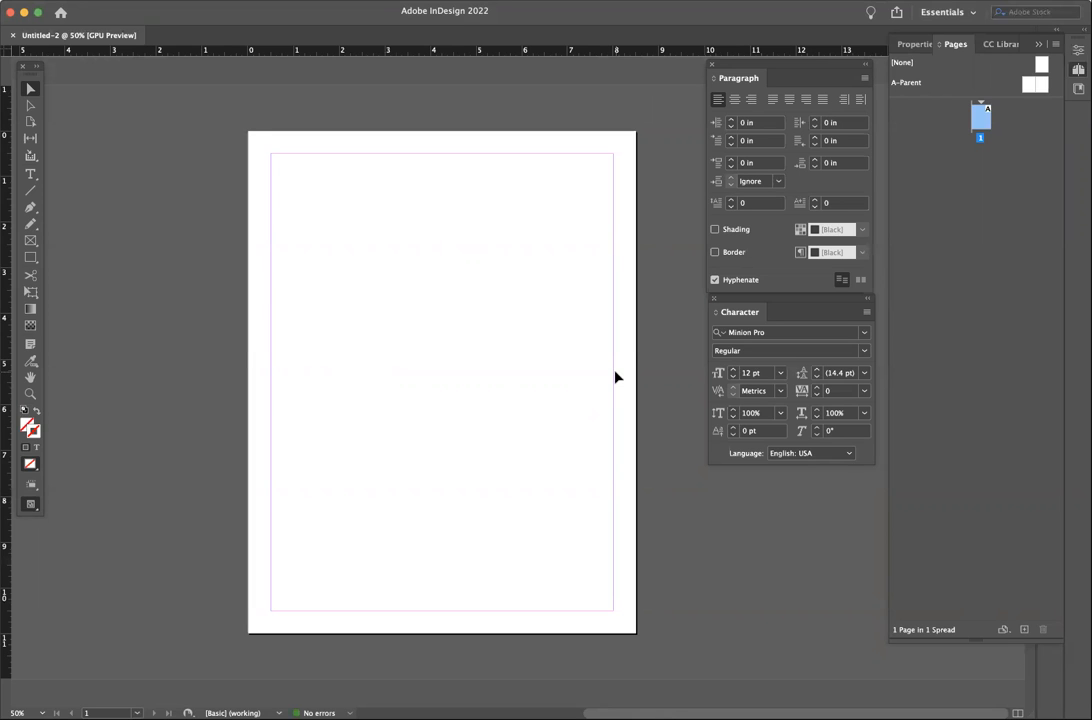
key(super+equal)
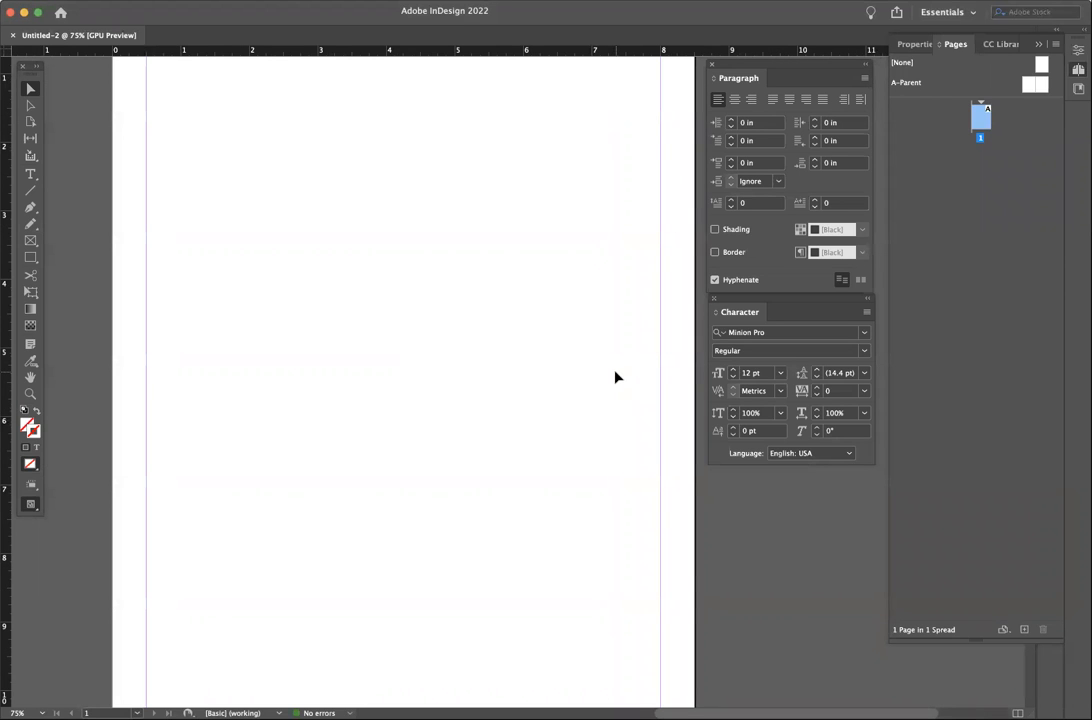
scroll(257, 221, up, 5)
scroll(257, 221, down, 3)
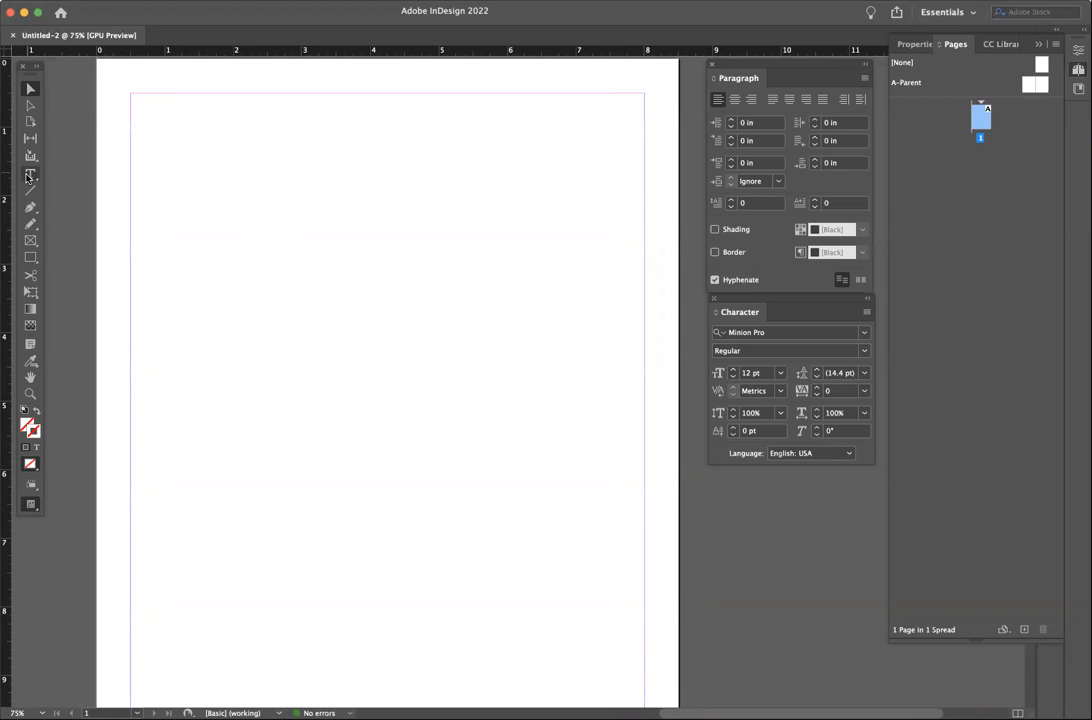
Step: Reposition the floating Tools panel in the space beside the page and nudge the Paragraph panel slightly
drag(24, 68, 48, 91)
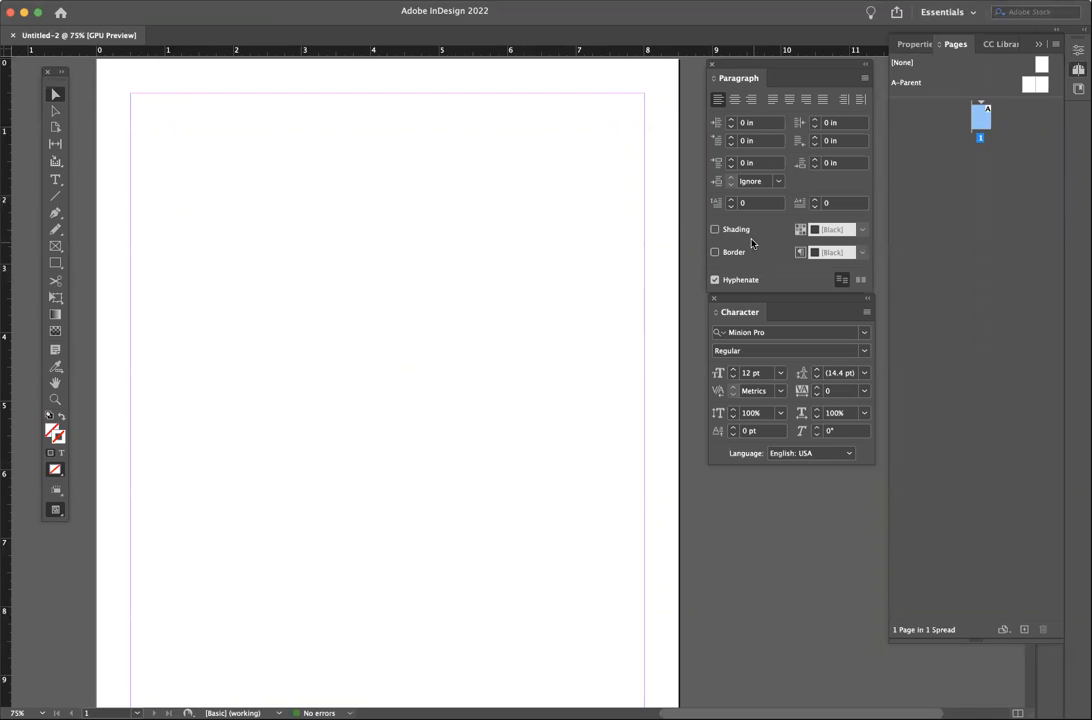
mouse_move(727, 67)
mouse_down()
mouse_move(741, 183)
mouse_move(737, 513)
mouse_move(734, 69)
mouse_up()
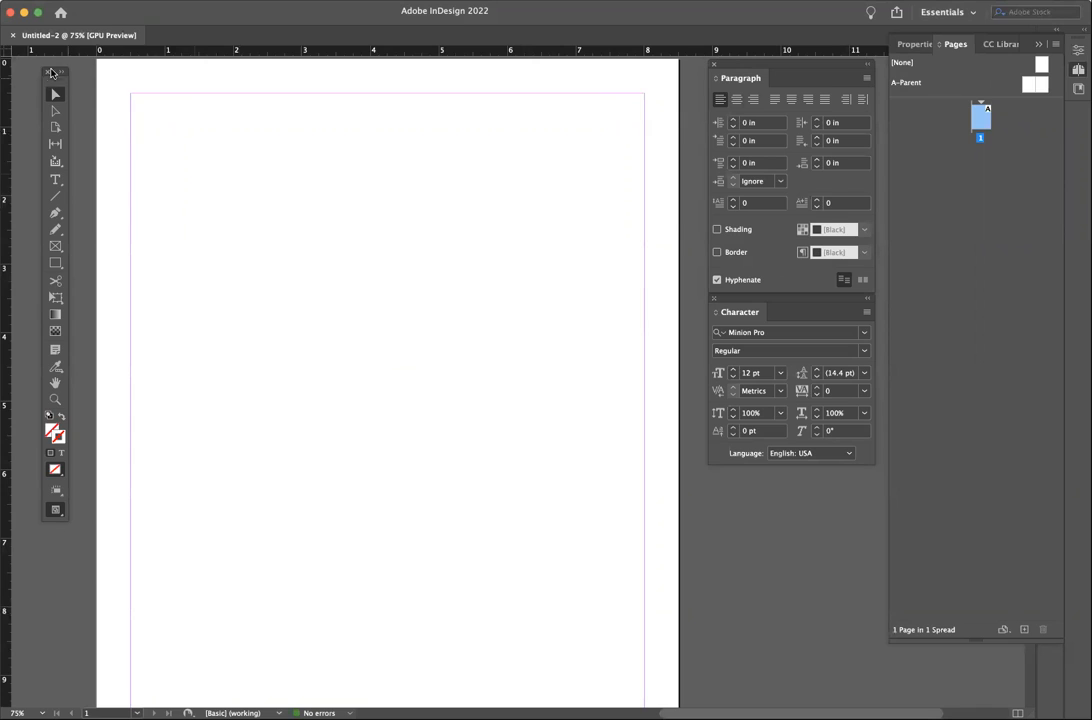
drag(52, 74, 33, 95)
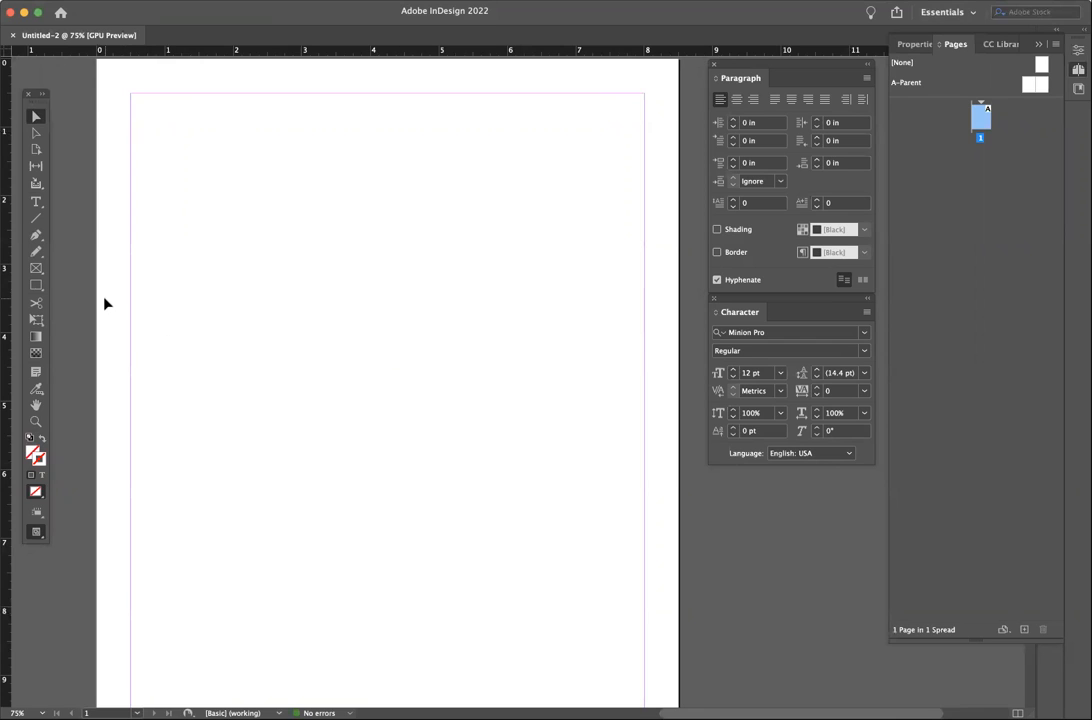
drag(31, 105, 61, 86)
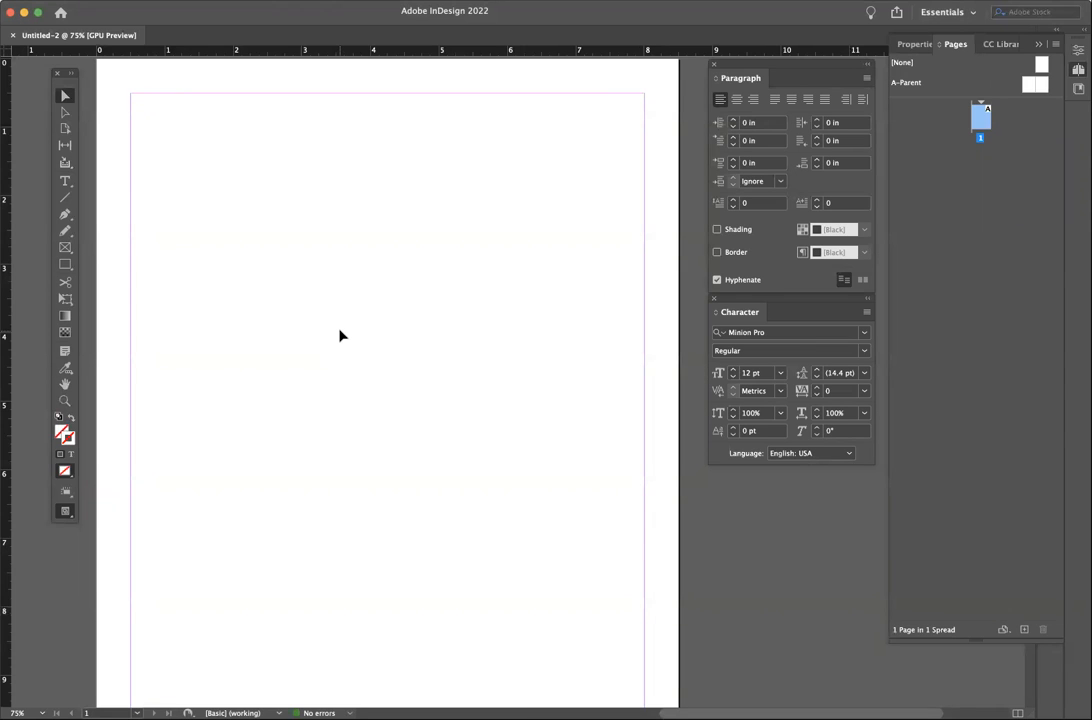
Step: Open the New Document dialog, examine its preset details, and close it without creating a document
key(super+minus)
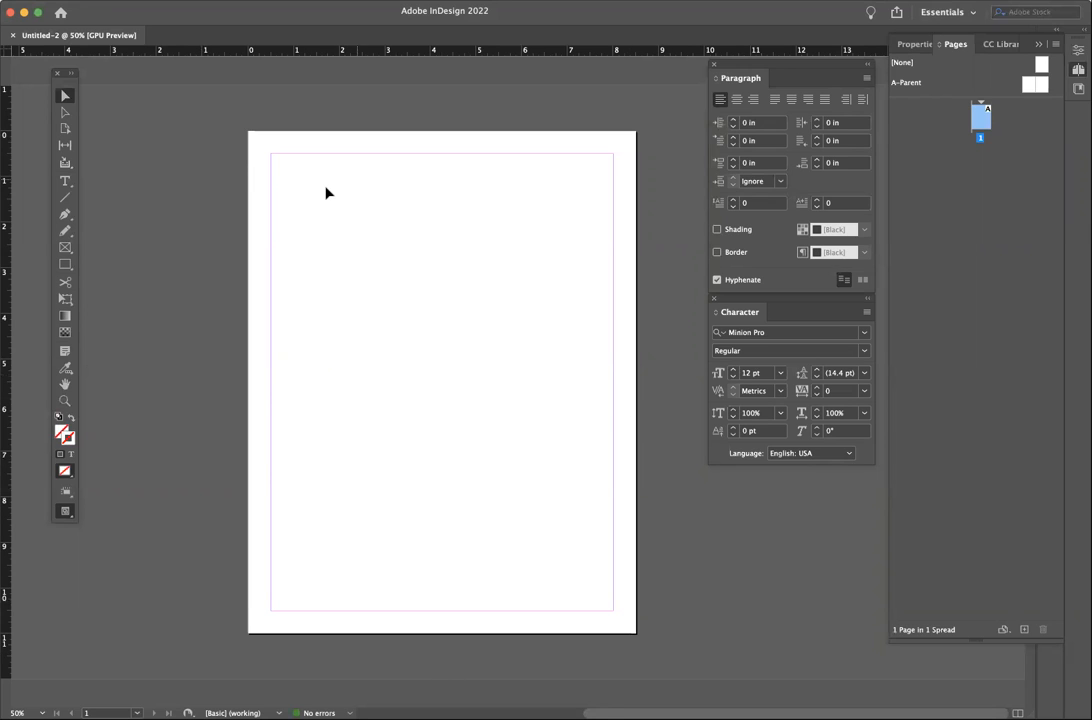
click(98, 0)
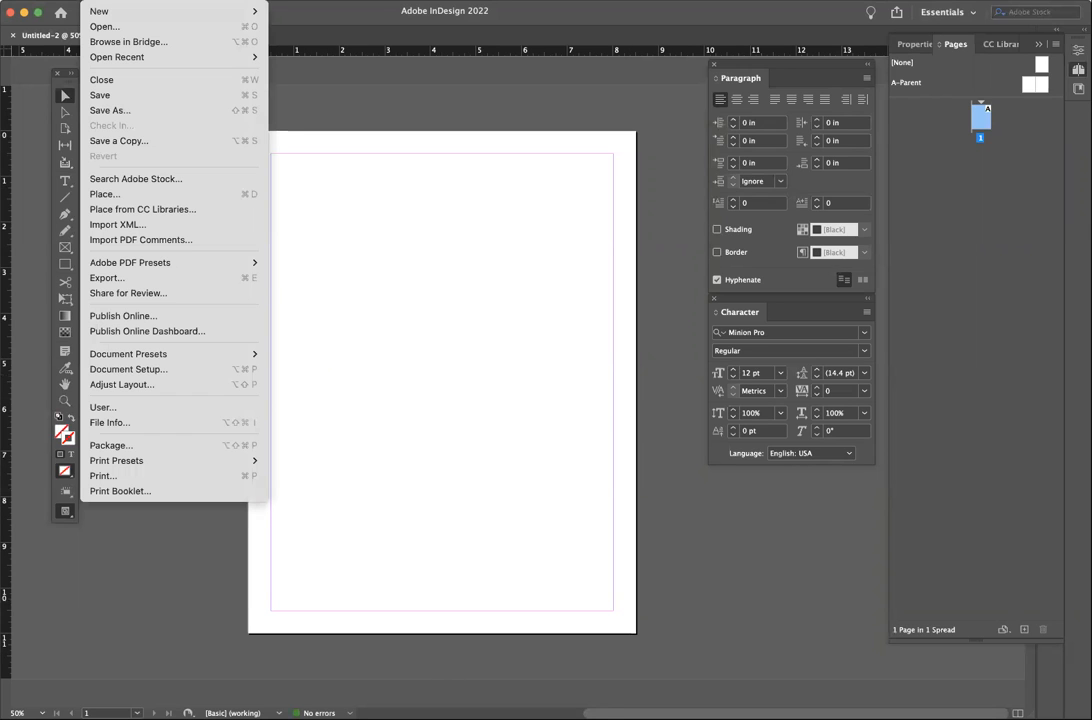
mouse_move(97, 12)
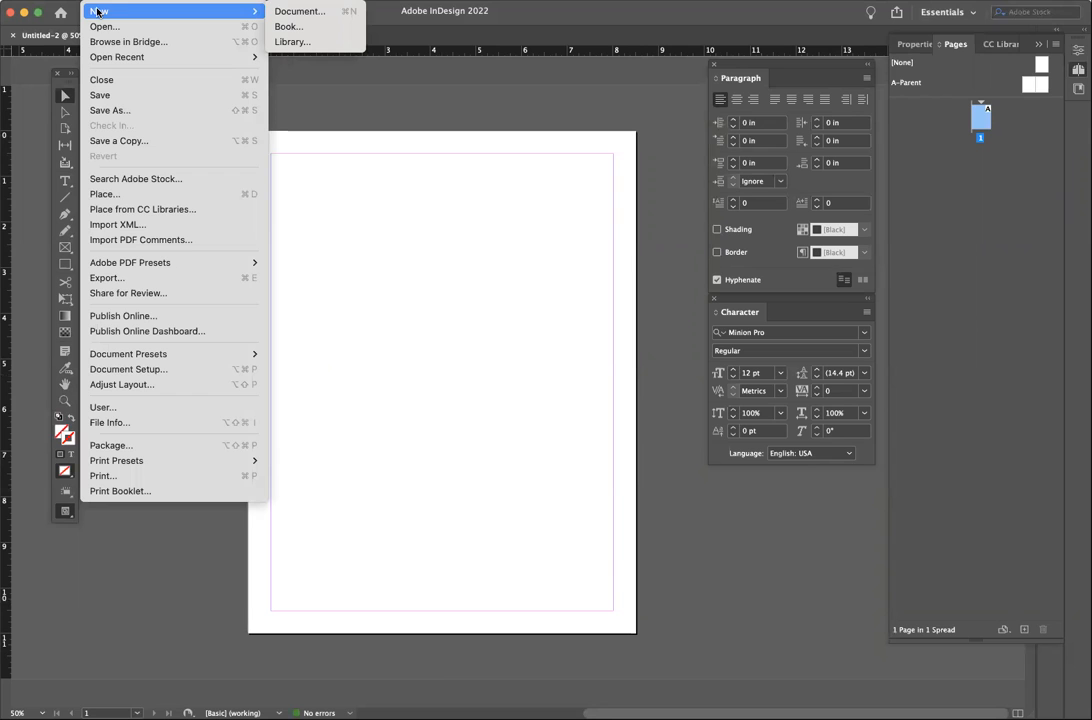
click(296, 15)
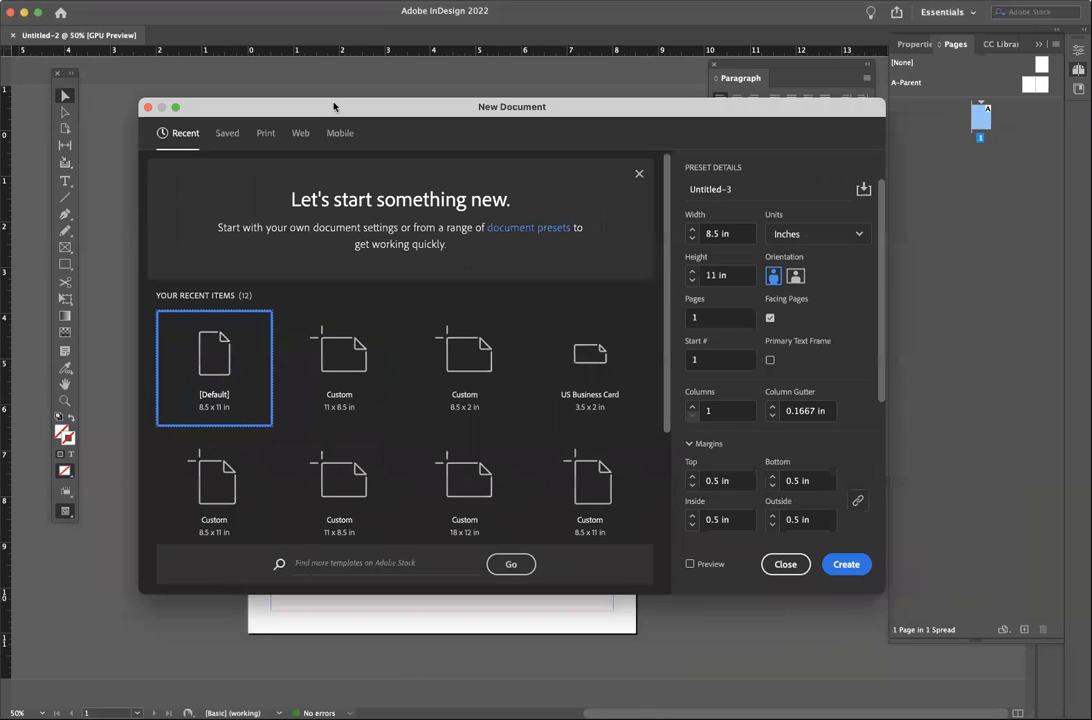
drag(333, 106, 301, 87)
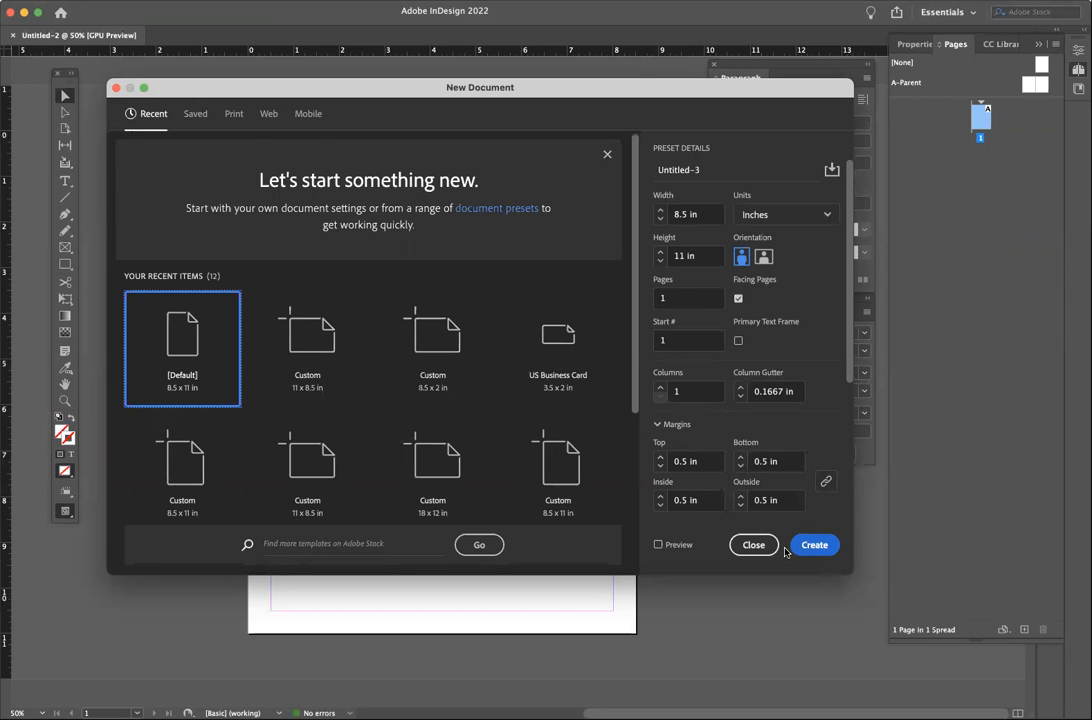
click(753, 545)
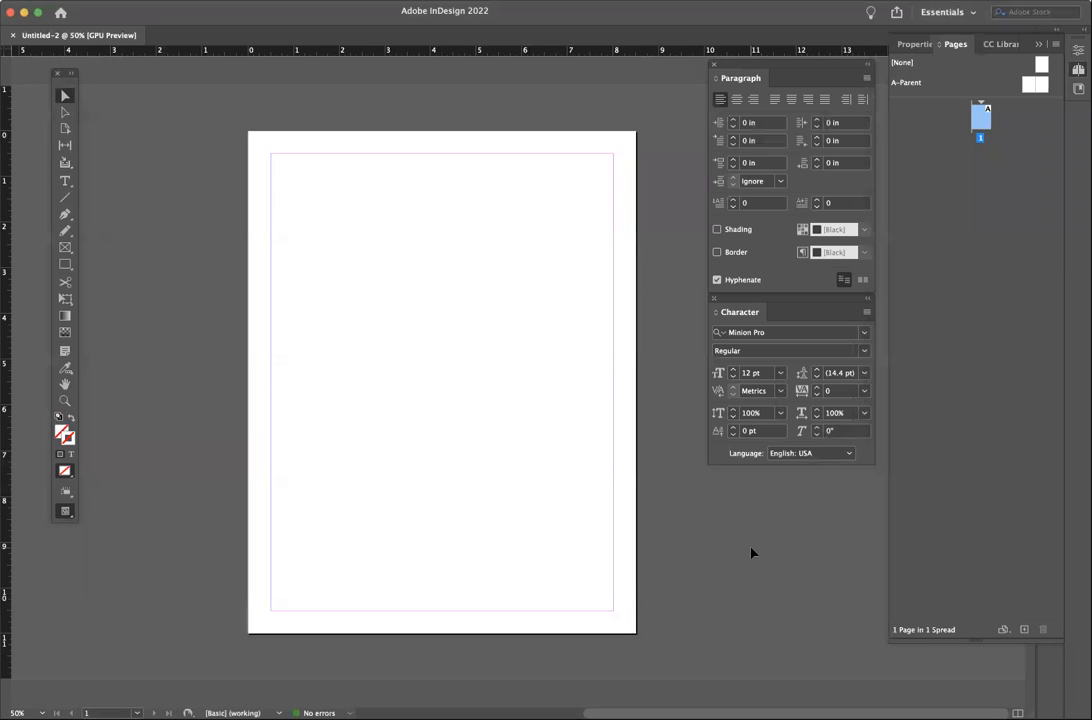
Step: Rearrange the floating panels and dock the Swatches panel between the Paragraph and Character panels
drag(65, 84, 102, 136)
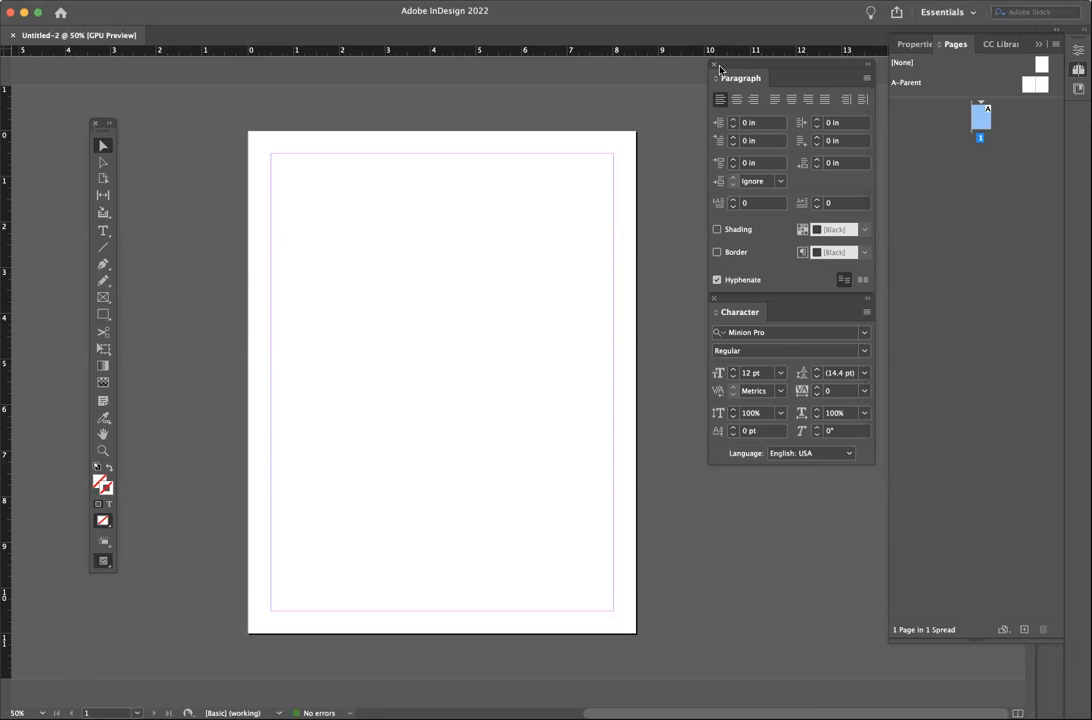
mouse_move(736, 298)
mouse_down()
mouse_move(721, 444)
mouse_move(746, 300)
mouse_up()
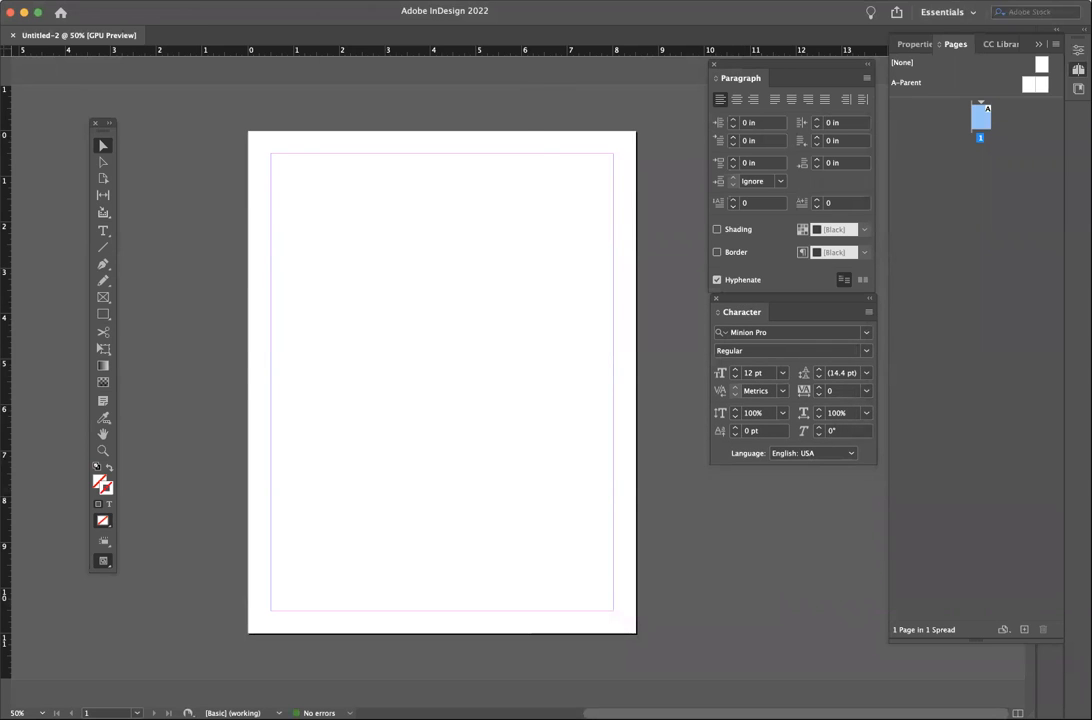
click(344, 1)
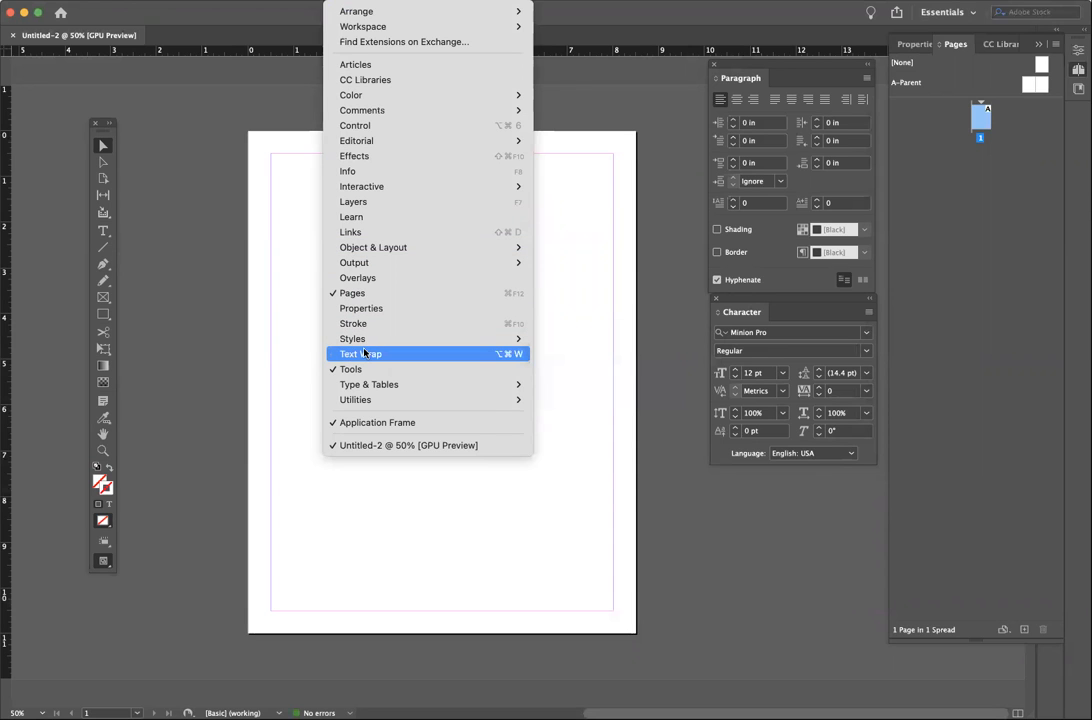
mouse_move(390, 384)
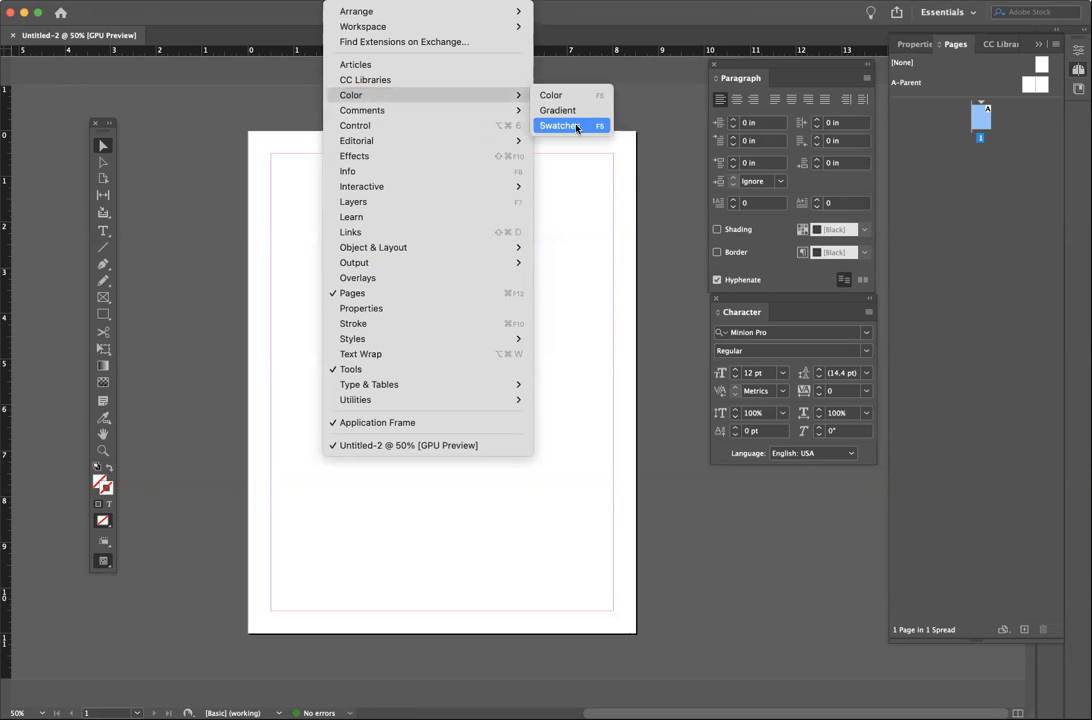
click(577, 123)
drag(908, 101, 755, 281)
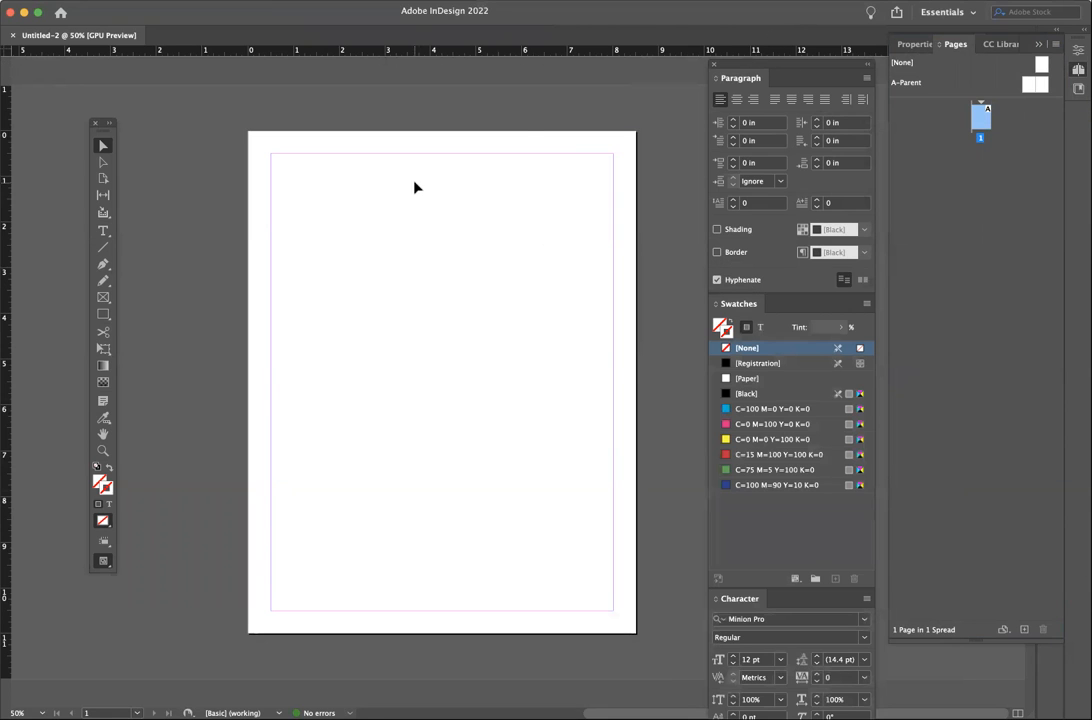
Step: Move the floating Tools panel close beside the left edge of the page
drag(102, 127, 169, 163)
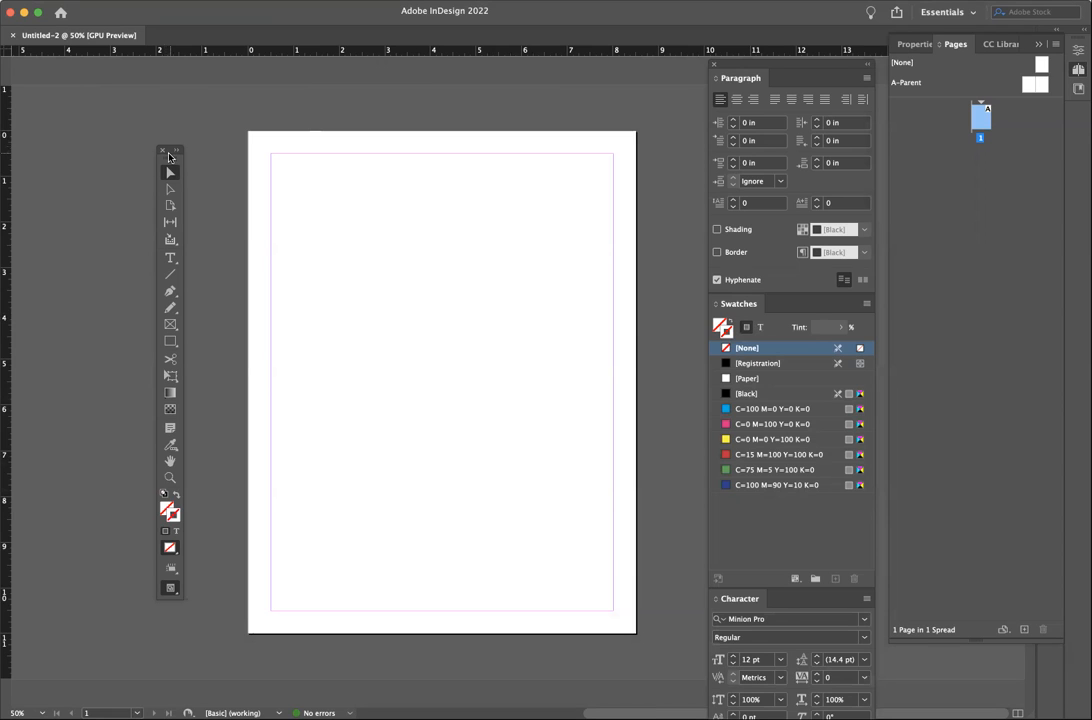
mouse_move(166, 163)
mouse_down()
mouse_move(199, 163)
mouse_move(176, 160)
mouse_up()
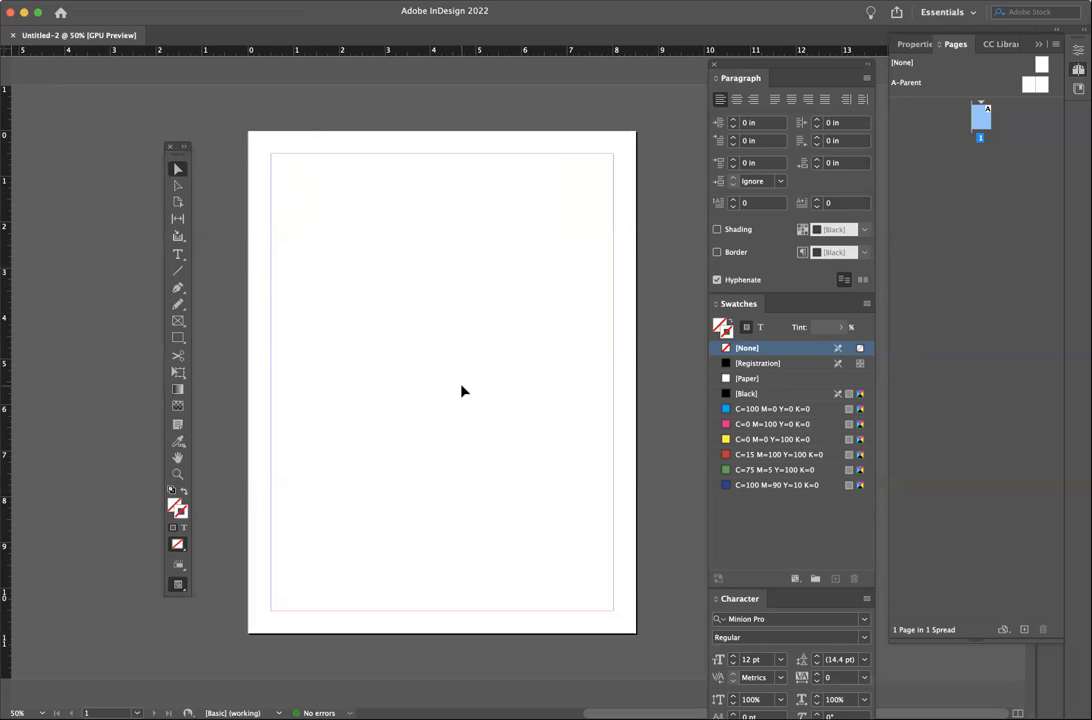
drag(179, 162, 202, 130)
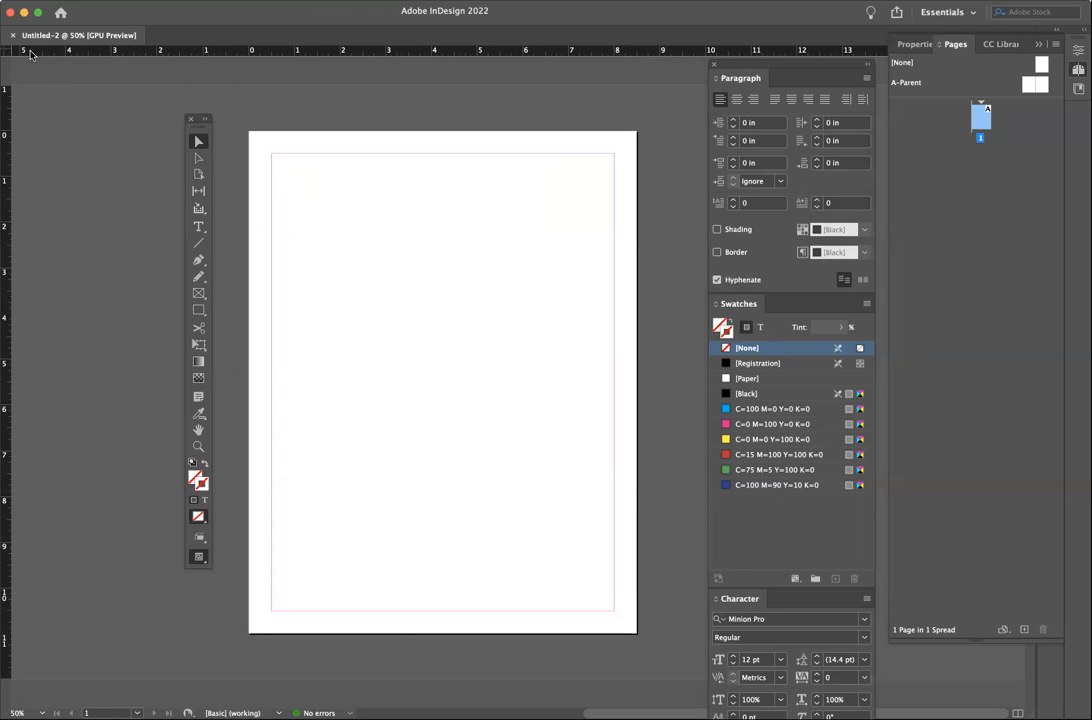
click(308, 1)
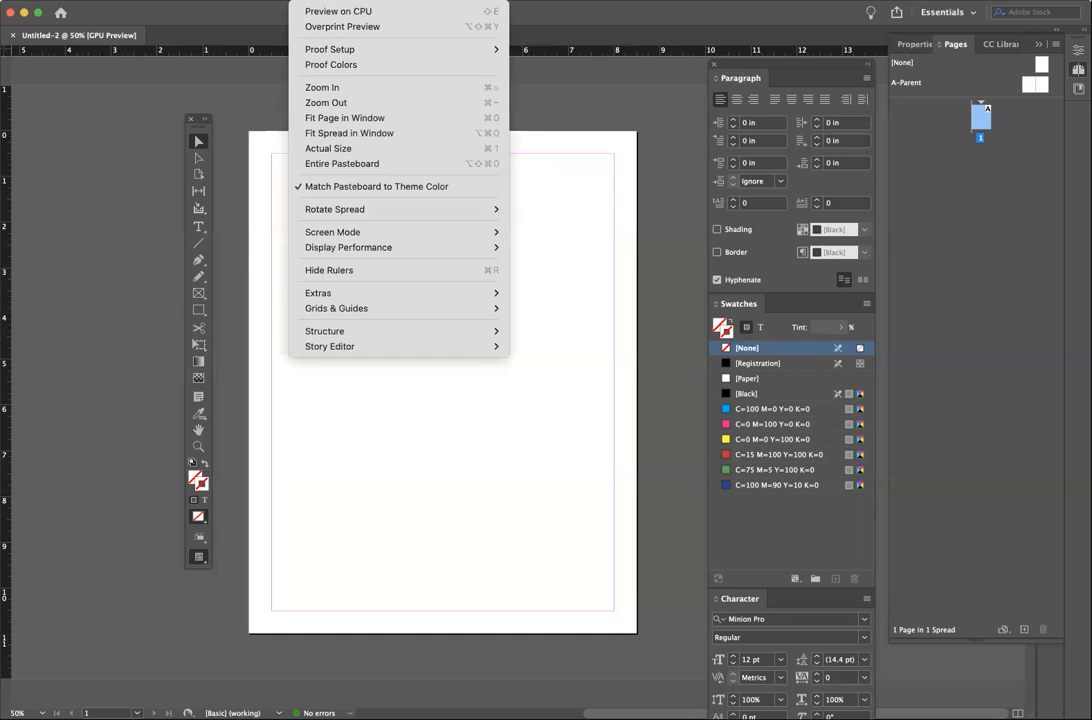
mouse_move(331, 252)
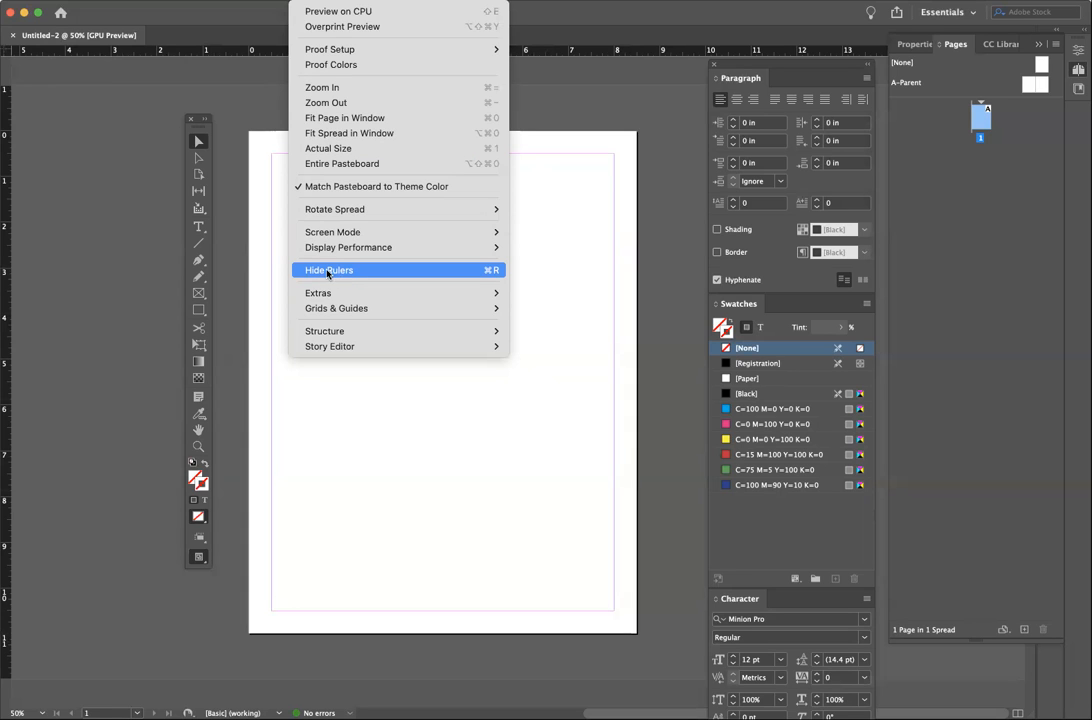
mouse_move(309, 309)
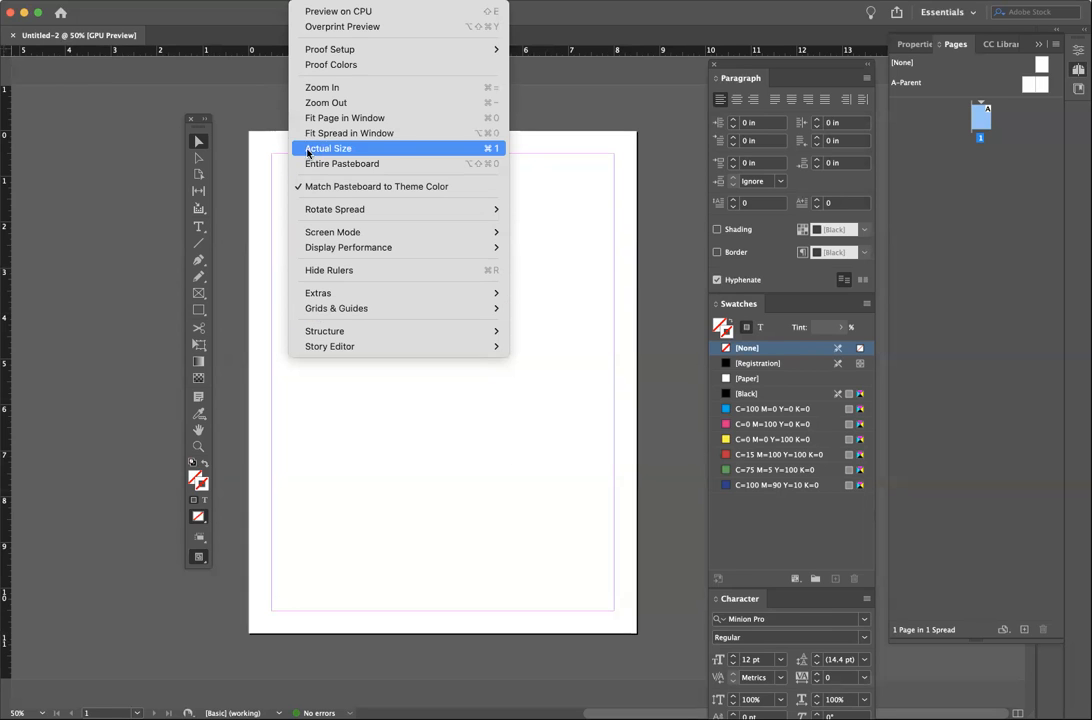
mouse_move(274, 1)
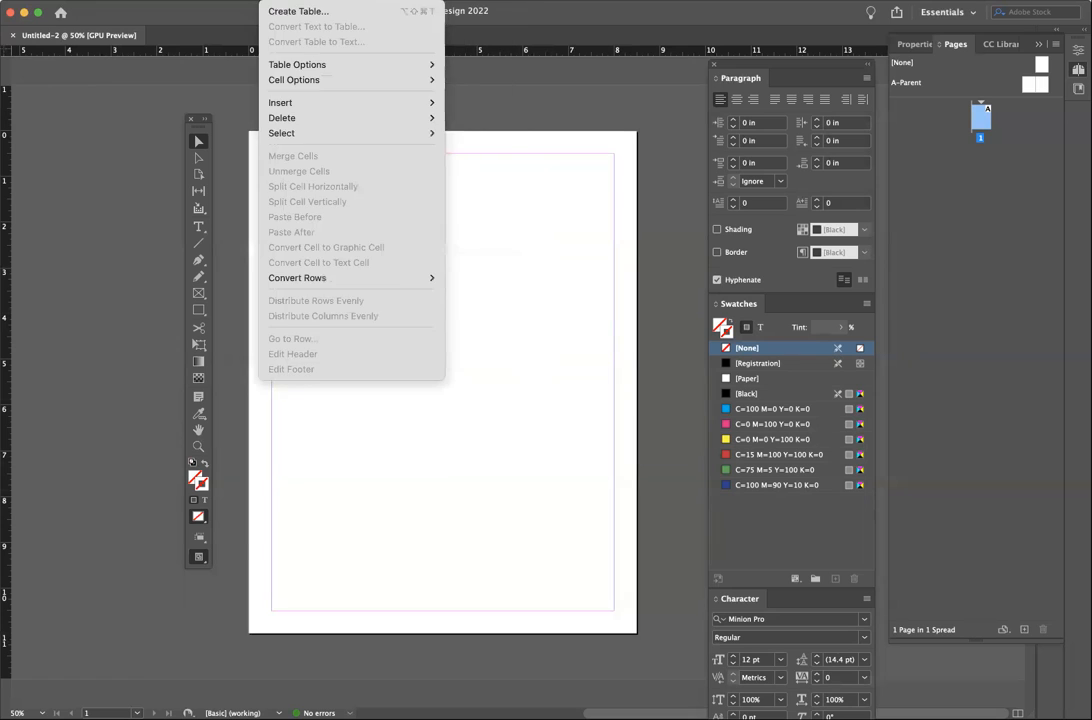
mouse_move(124, 1)
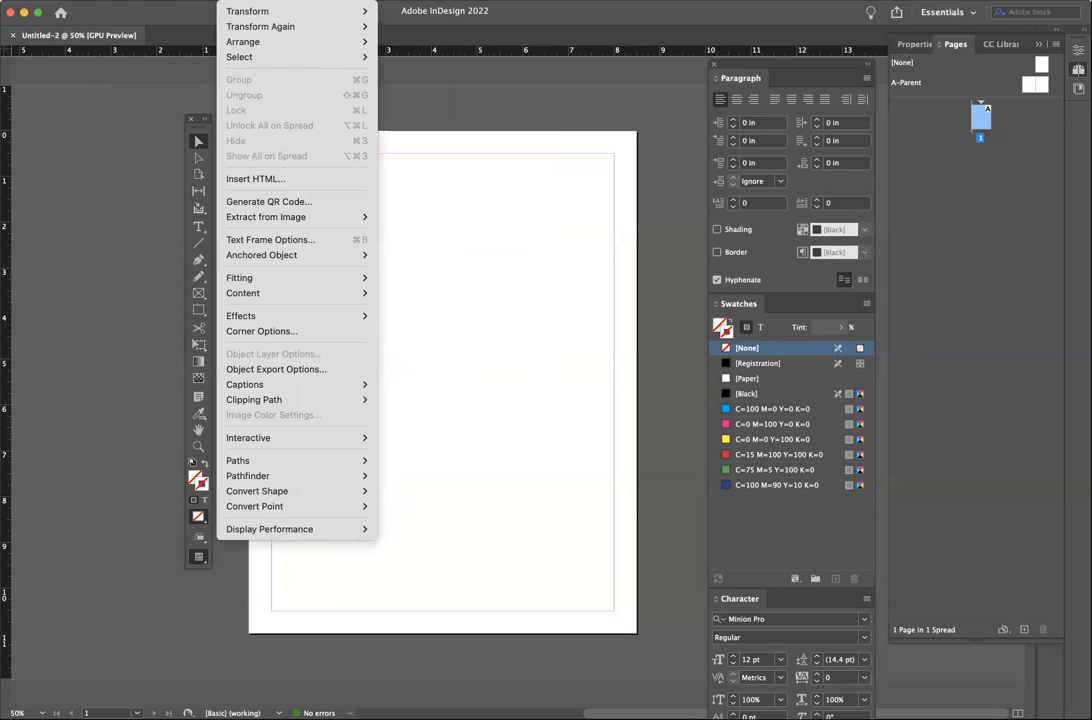
key(Escape)
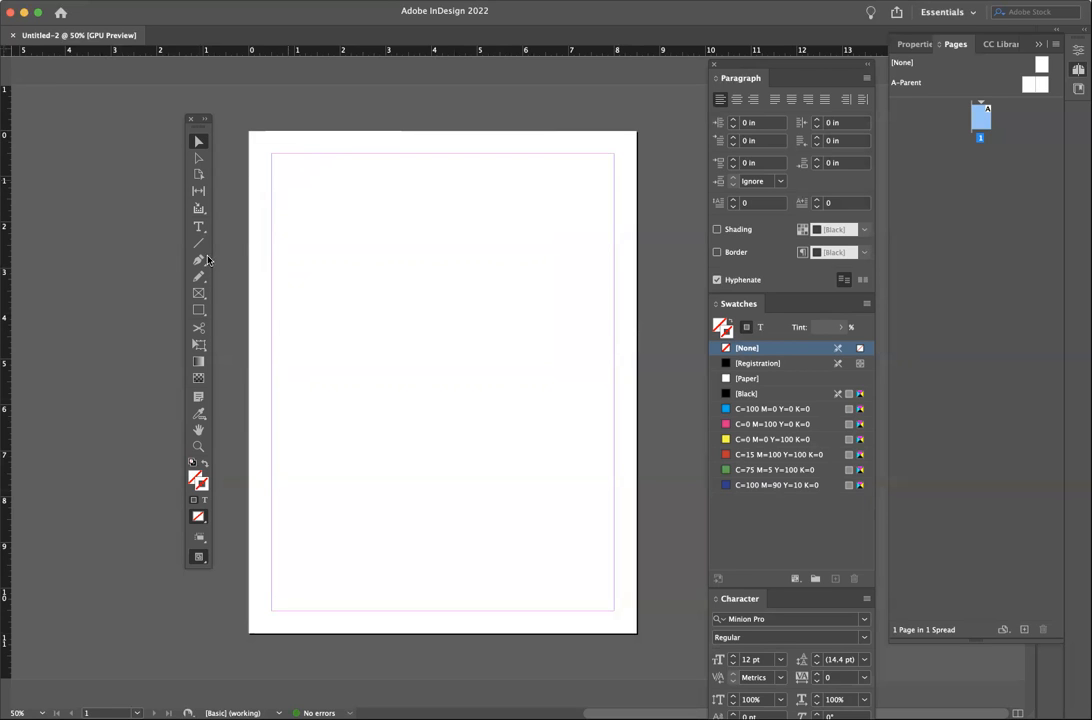
Step: Draw a rectangle about 3.5 by 3.2 in on the page's upper half and fill it with the red C=15 M=100 Y=100 K=0 swatch
click(198, 310)
drag(345, 207, 507, 354)
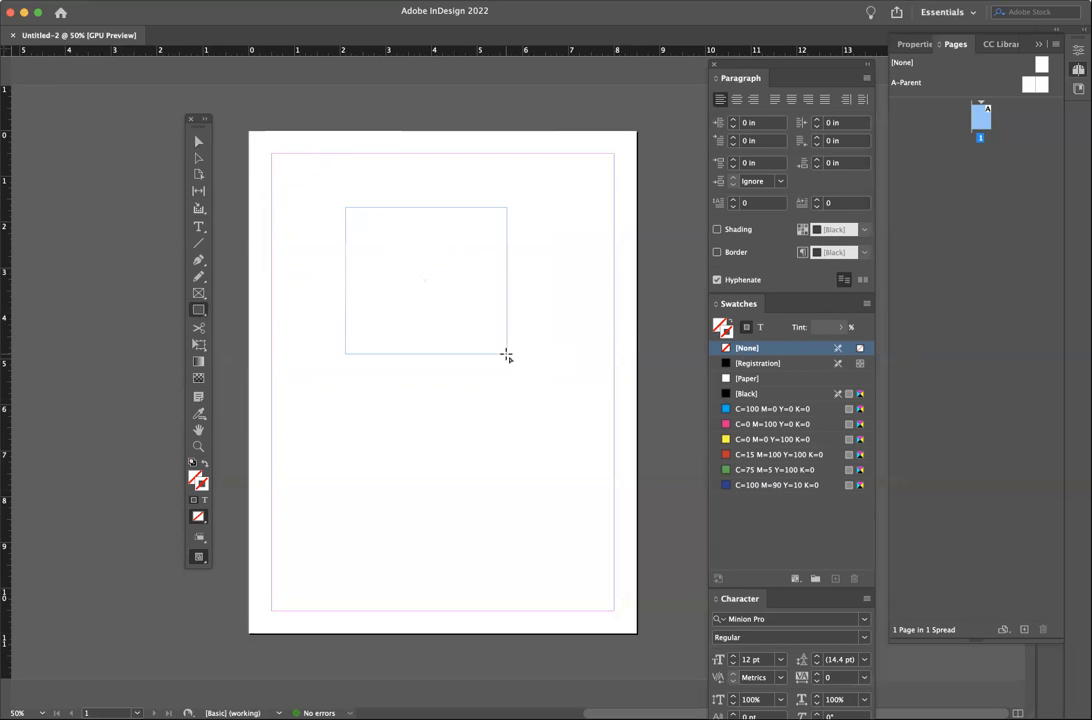
click(778, 454)
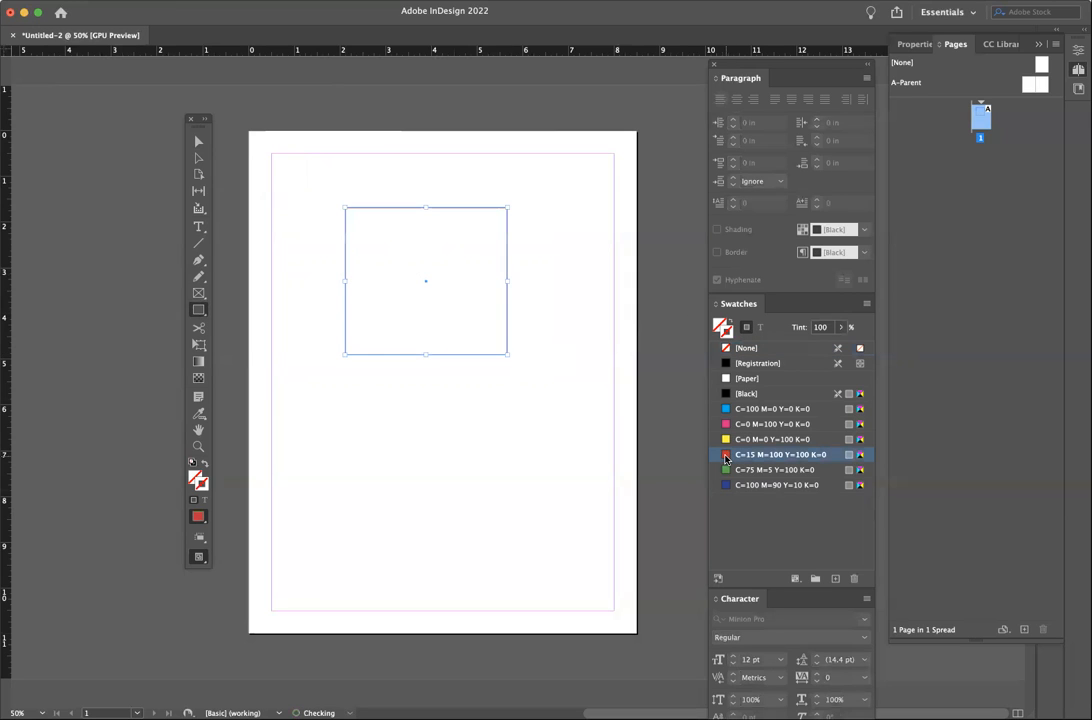
click(205, 463)
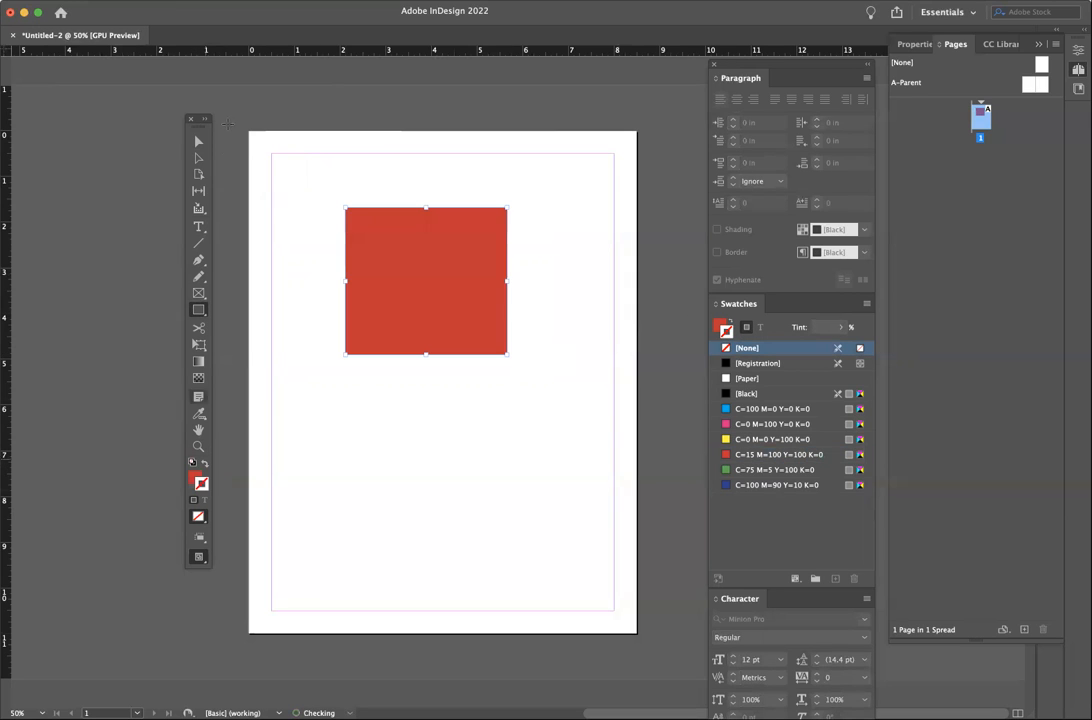
Step: Use the Selection tool to enlarge the red rectangle to about 4.2 in square and move it toward the page's right margin
click(198, 143)
click(405, 336)
drag(405, 336, 399, 302)
drag(499, 395, 530, 440)
drag(458, 304, 448, 241)
drag(331, 188, 417, 251)
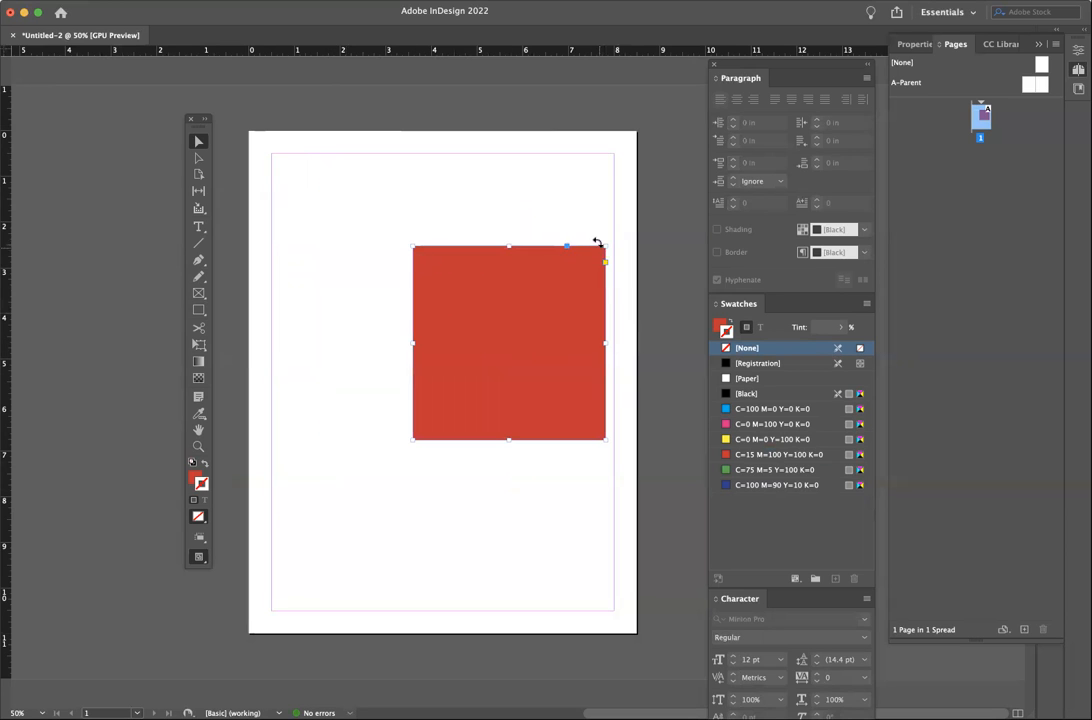
Step: Try rotating the red square about 30° clockwise, undo the rotation, and move the square back toward the page's left margin
drag(600, 236, 640, 300)
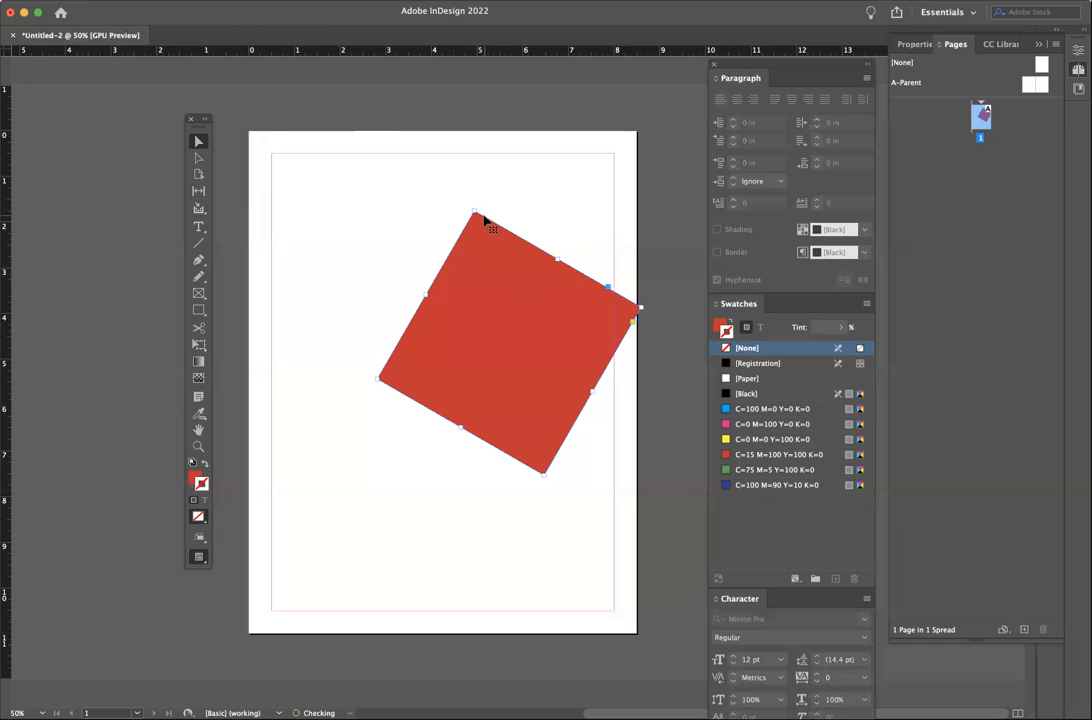
key(super+z)
drag(534, 263, 434, 251)
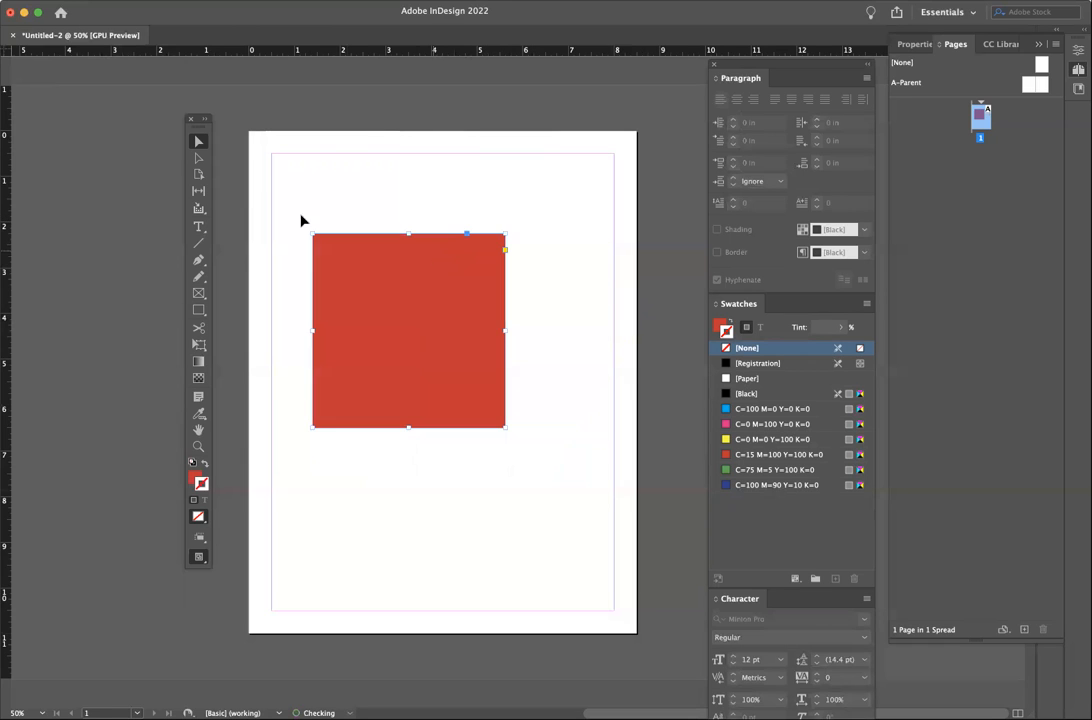
Step: Use the Direct Selection tool to pull the red square's four corners into an irregular quadrilateral, and delete the shape
click(197, 160)
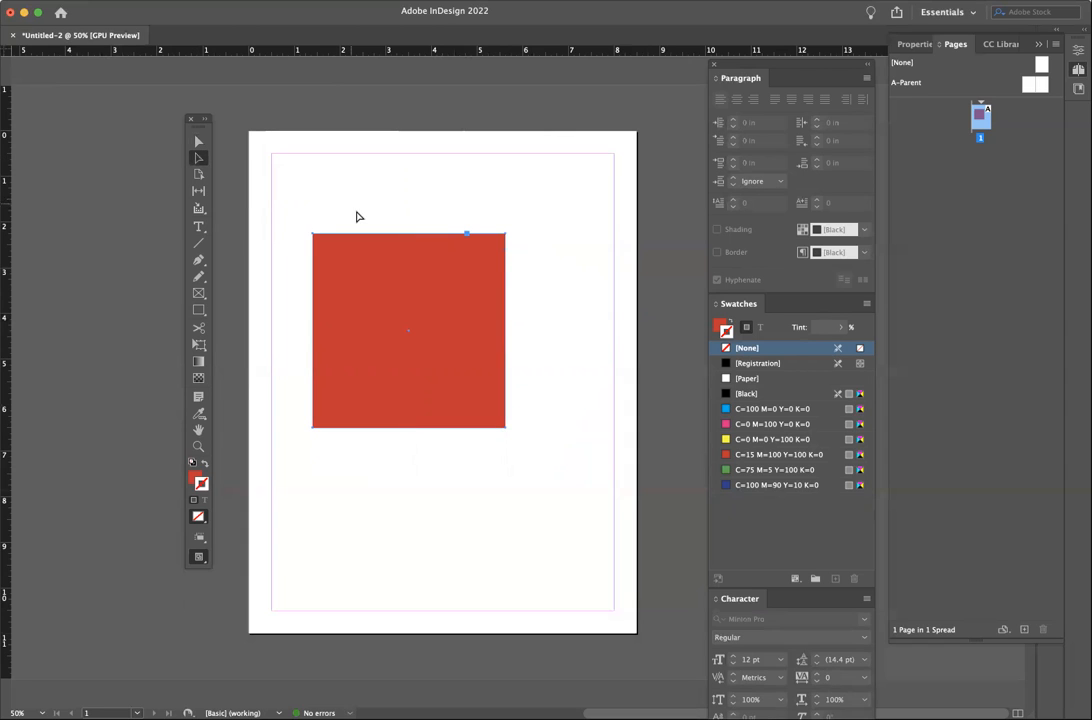
click(446, 203)
click(506, 241)
drag(506, 241, 547, 180)
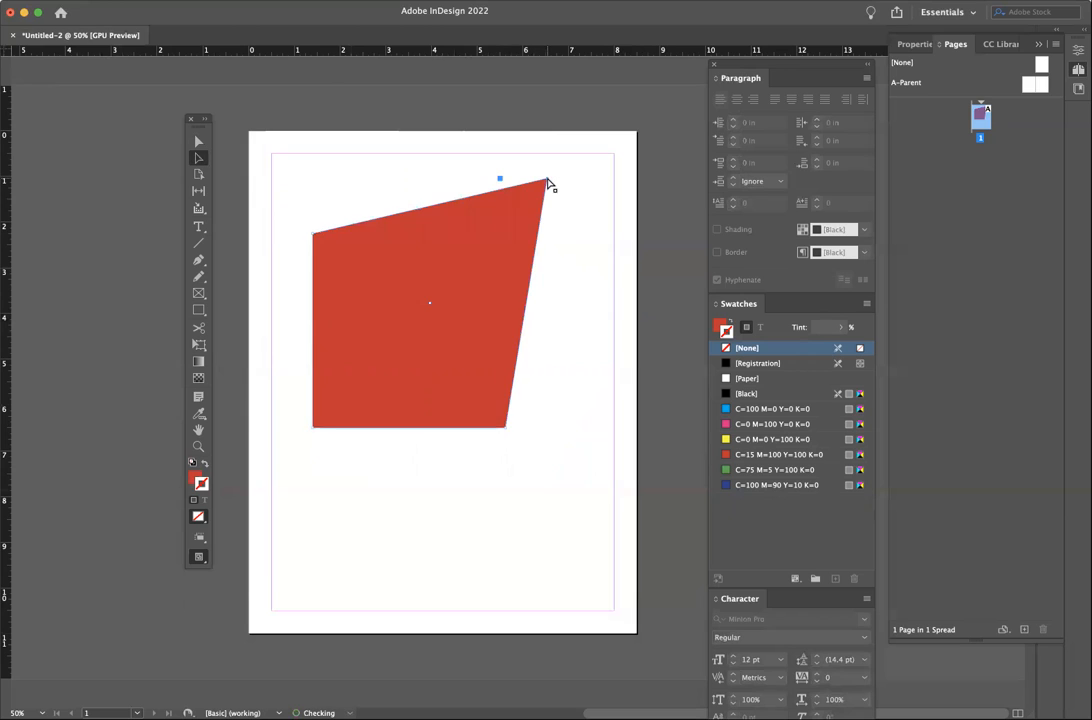
drag(506, 433, 581, 513)
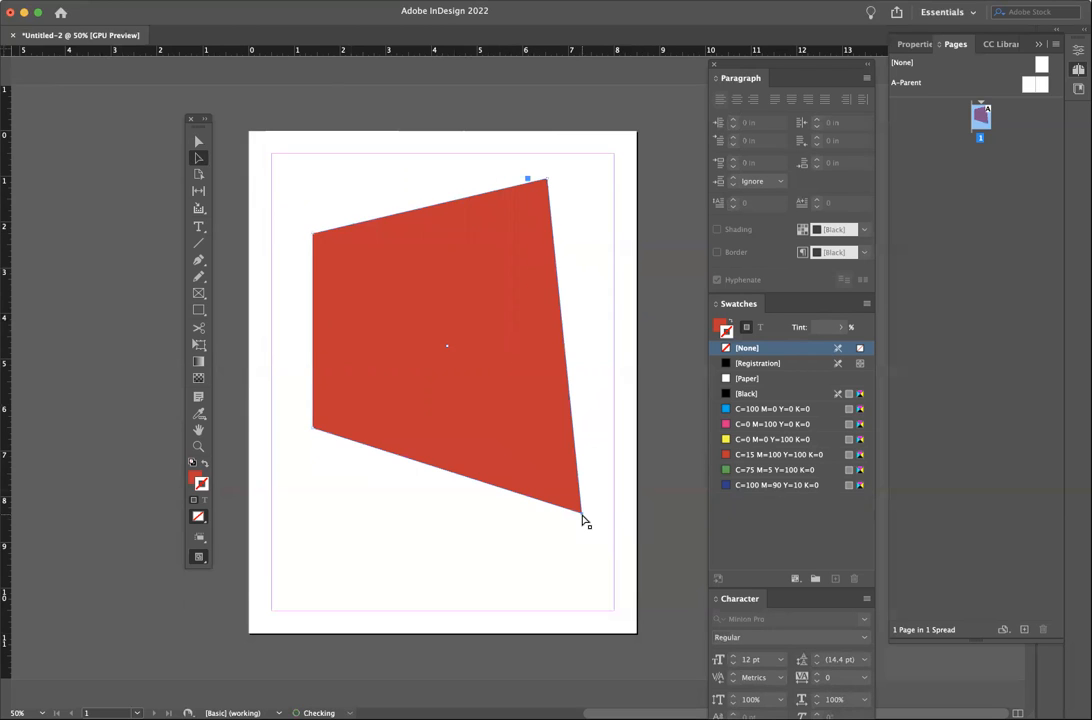
drag(313, 435, 367, 346)
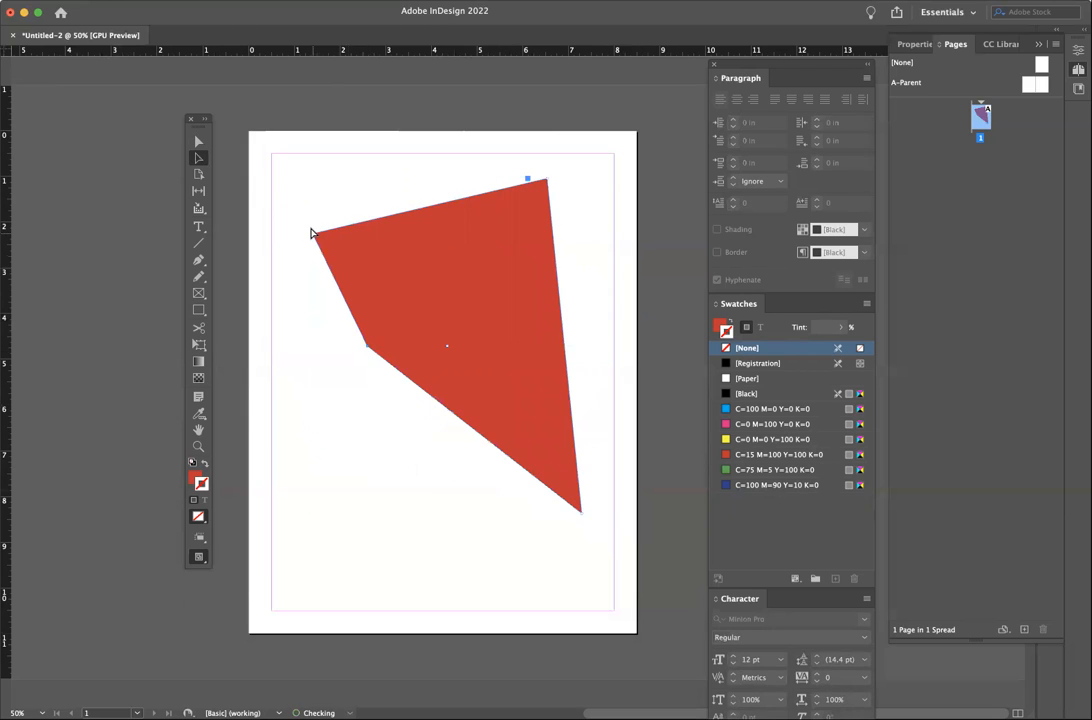
drag(313, 234, 382, 290)
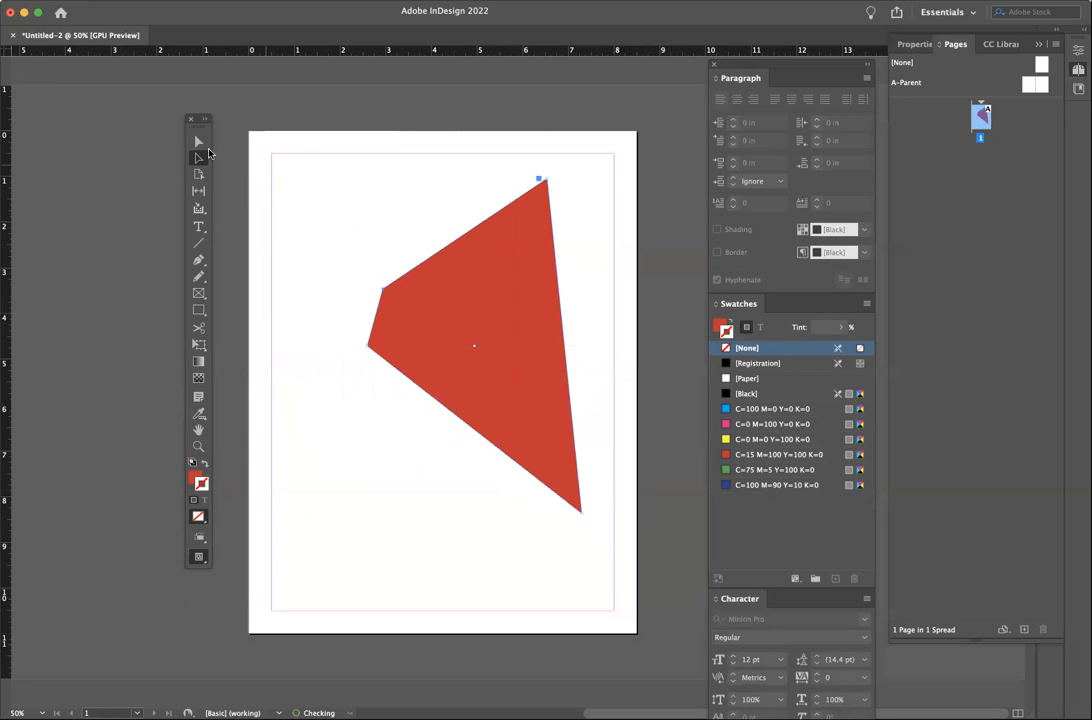
click(198, 143)
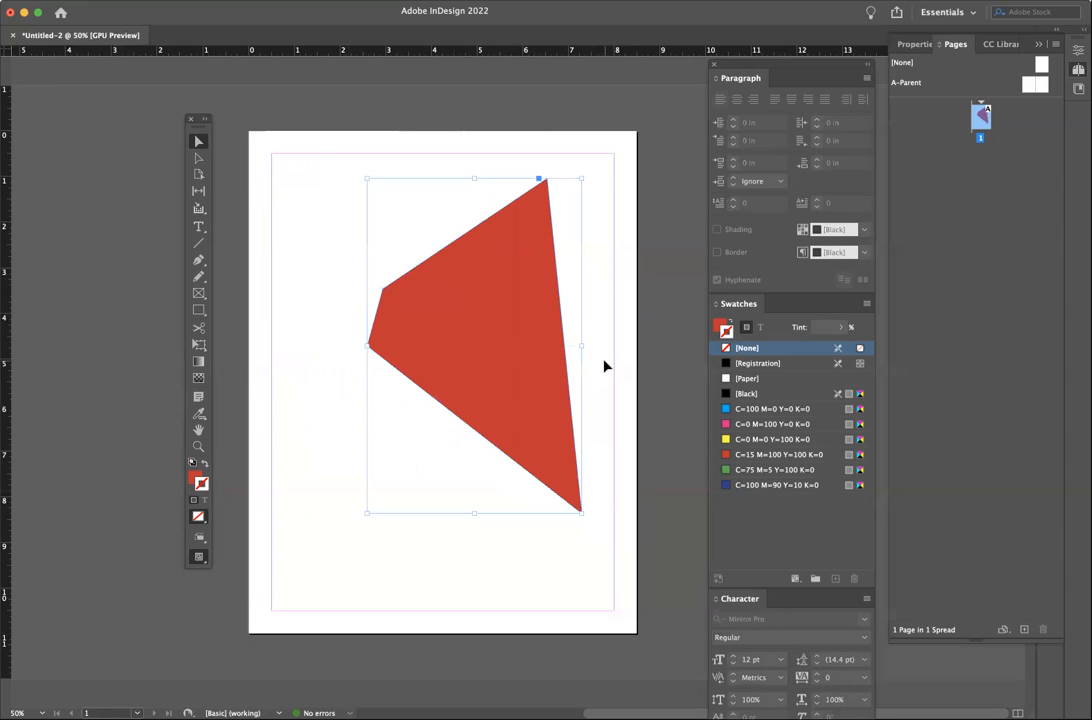
key(Delete)
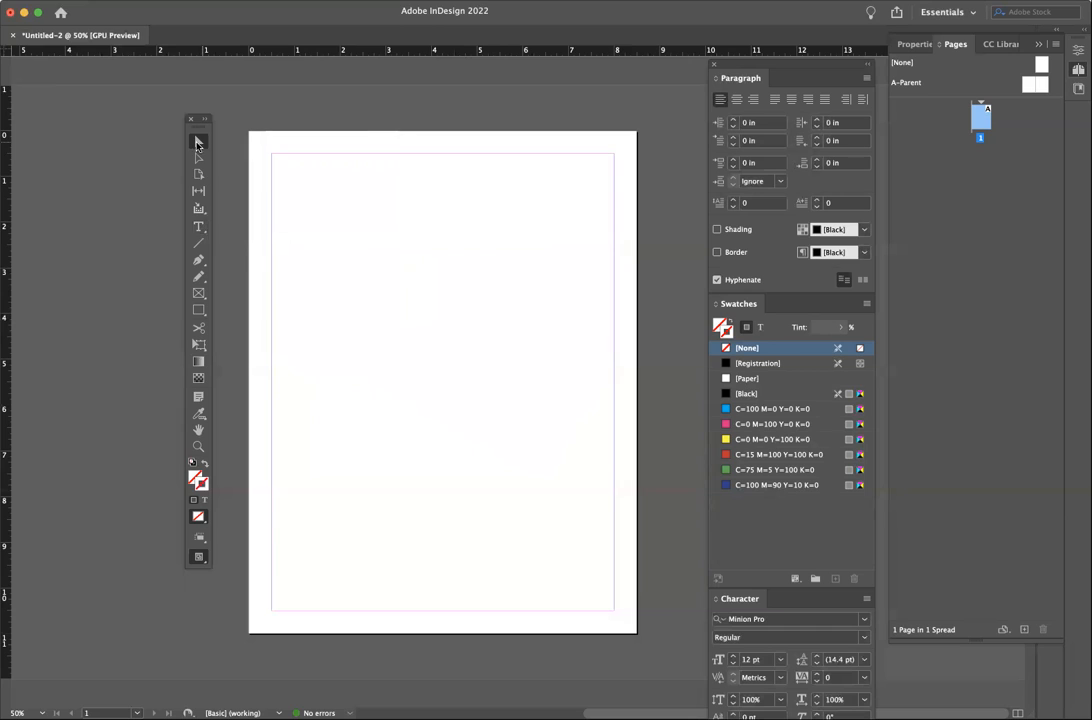
Step: Create a text frame about 4.2 by 3.8 in from the page's left margin and enter "Set up your type"
click(198, 228)
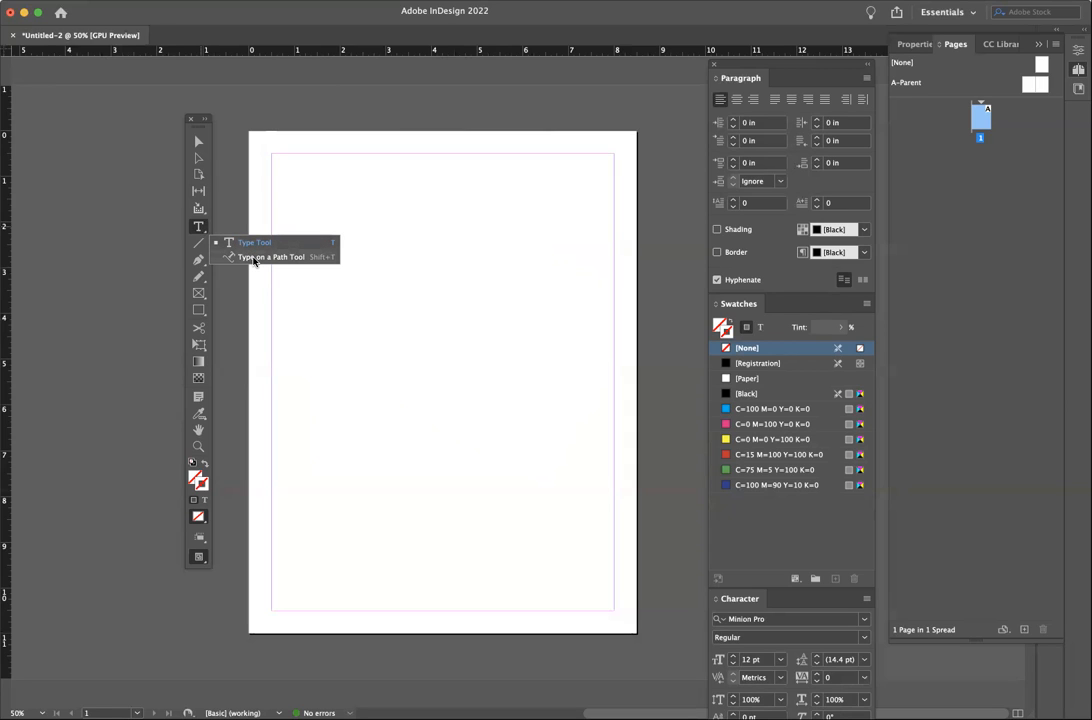
click(199, 229)
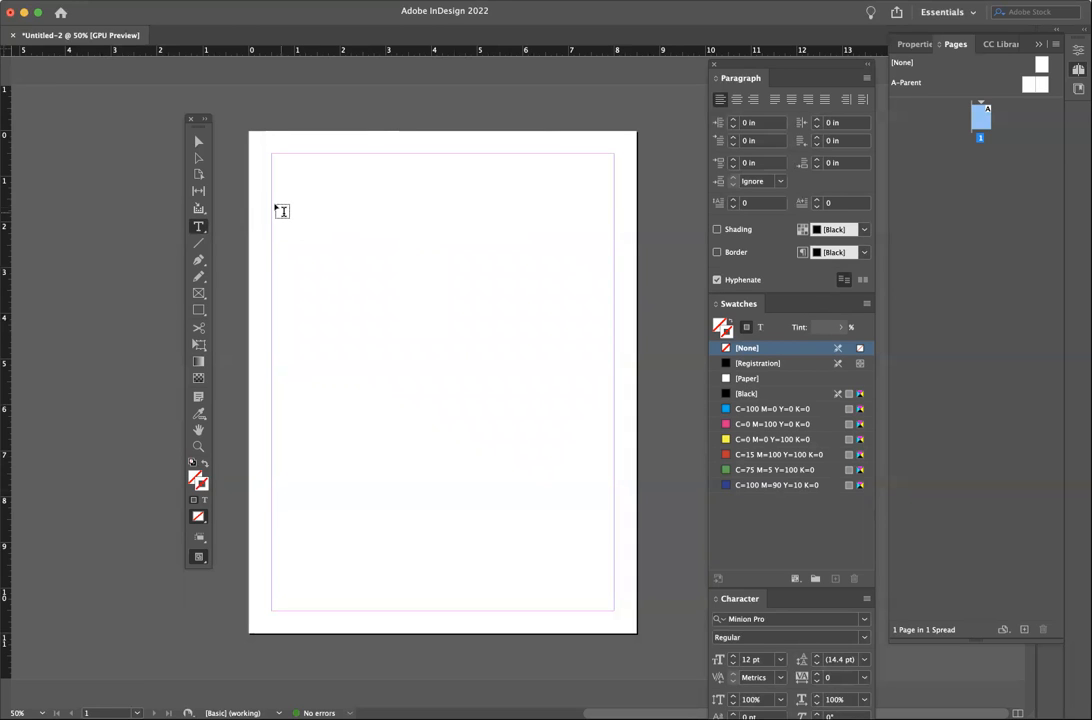
drag(277, 207, 462, 377)
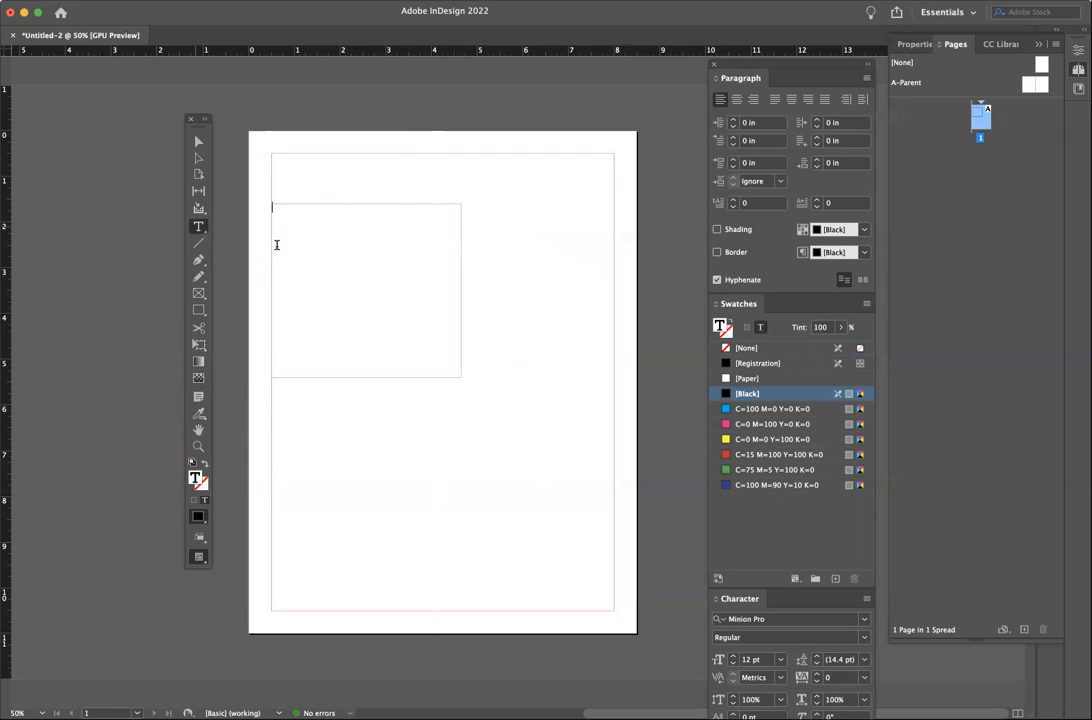
text(Set up your type)
Step: Float the Character panel free of its group and format the whole text in Lilly, trying 60 pt before settling on 36 pt
key(super+a)
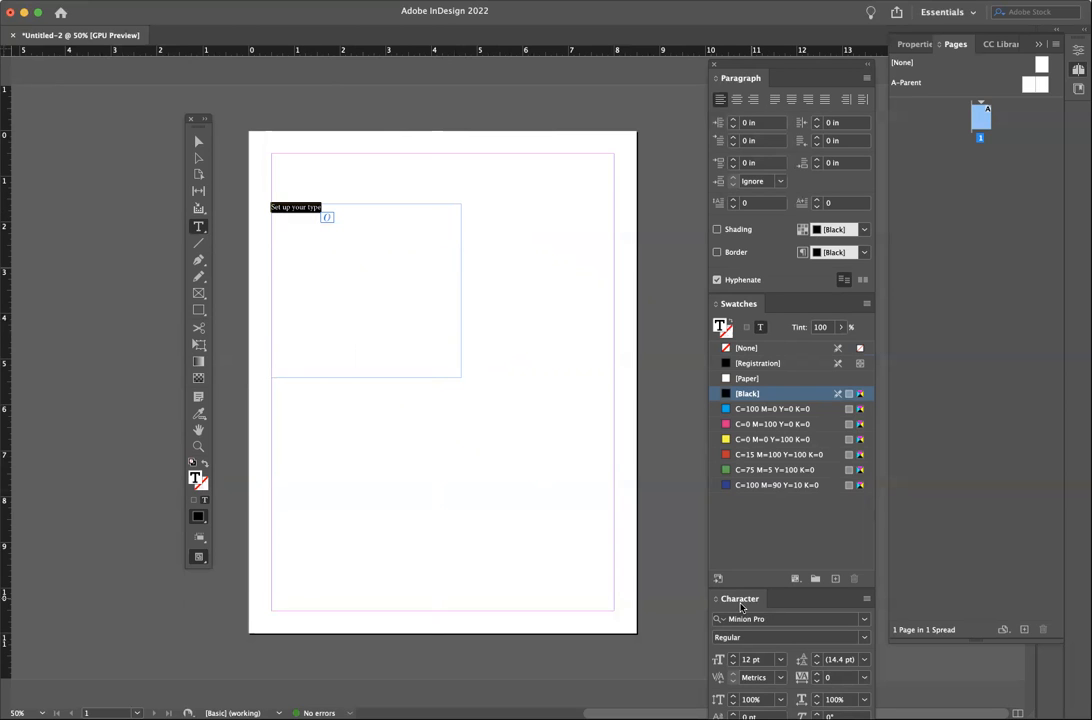
drag(740, 606, 572, 355)
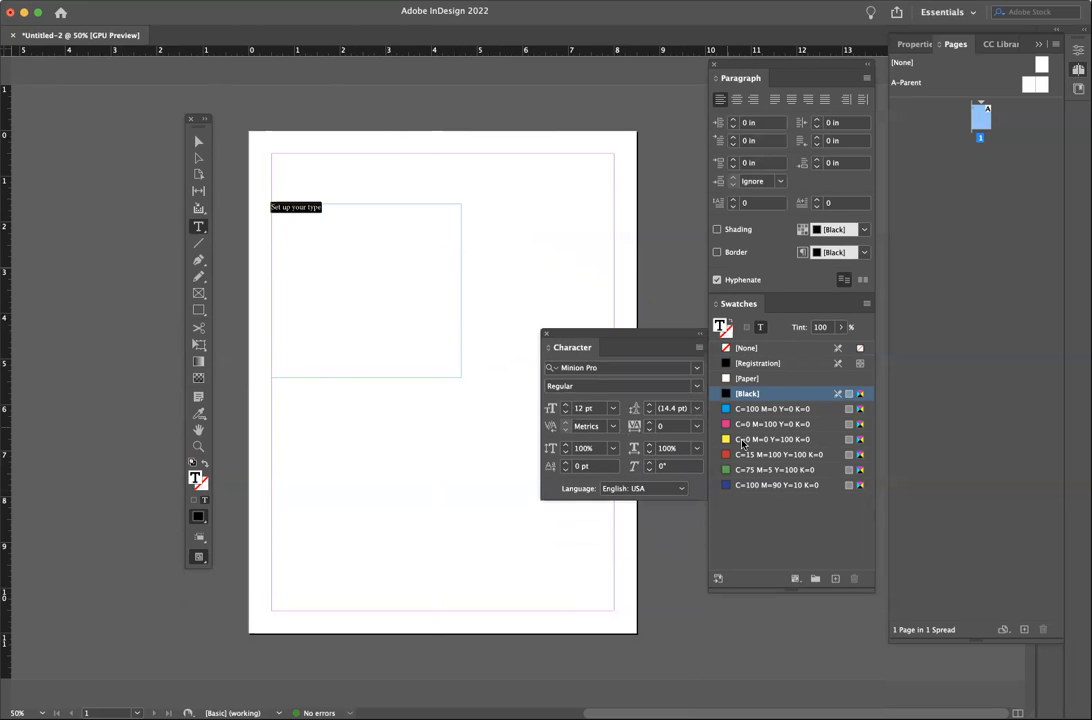
click(696, 368)
click(696, 368)
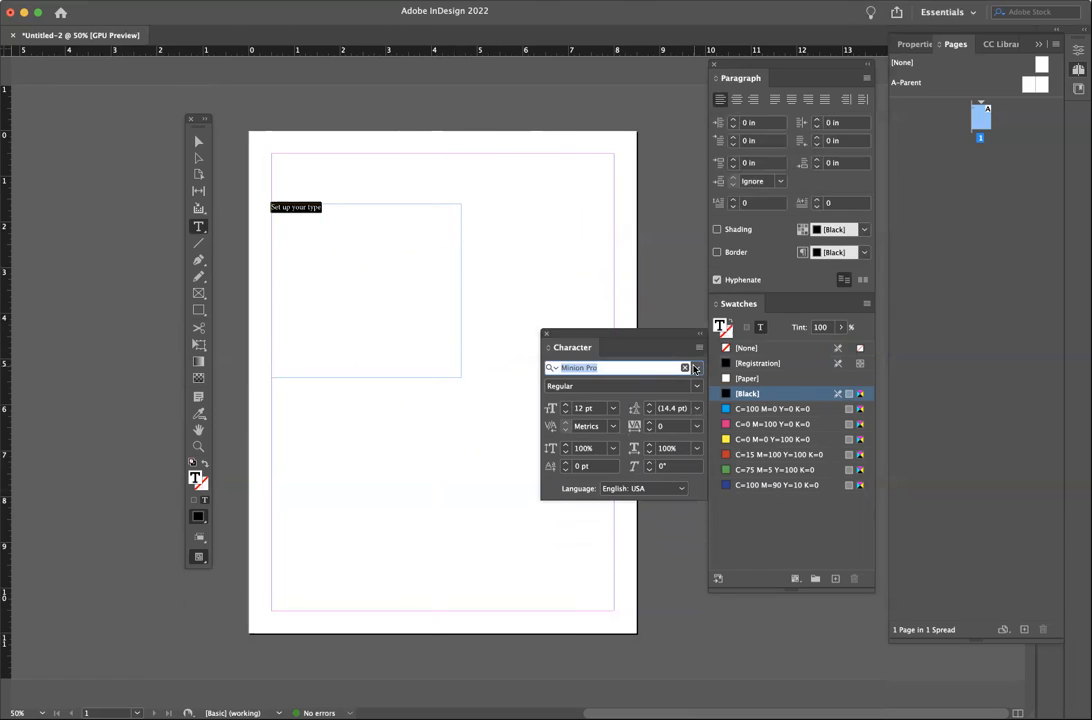
click(696, 368)
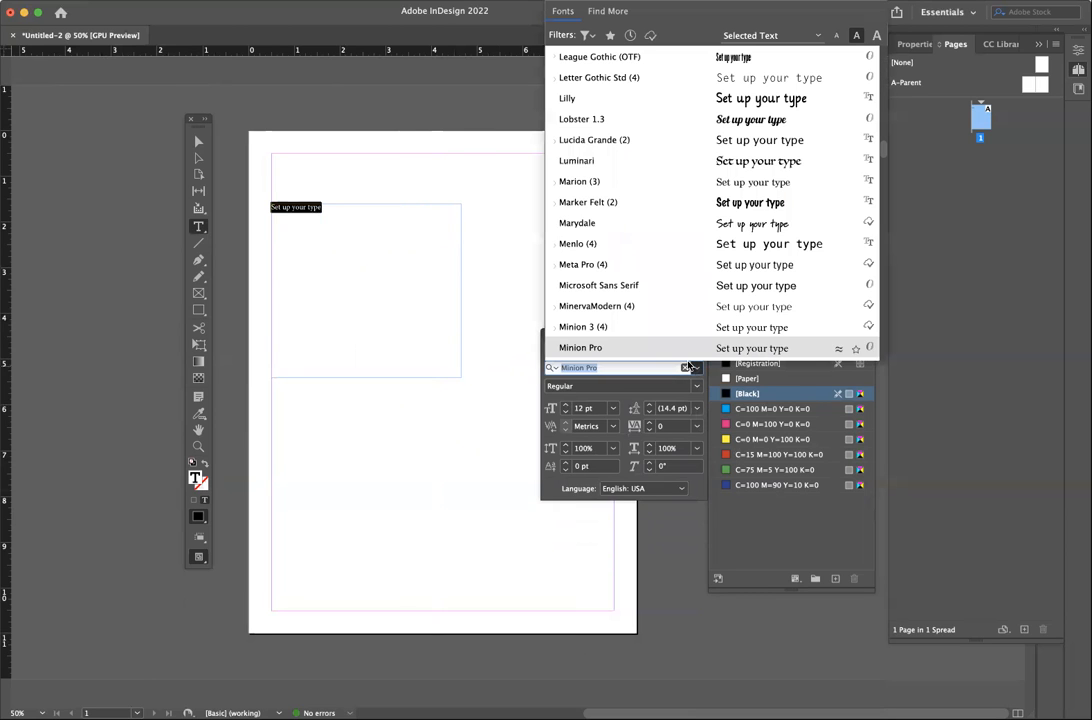
click(598, 98)
click(613, 408)
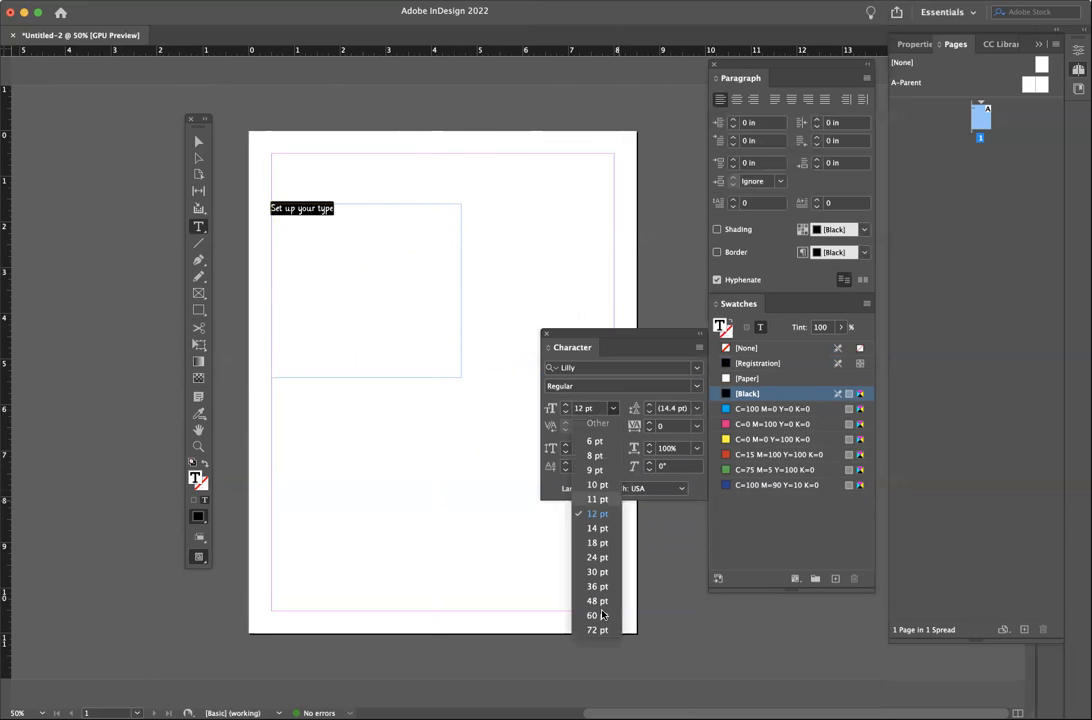
click(598, 615)
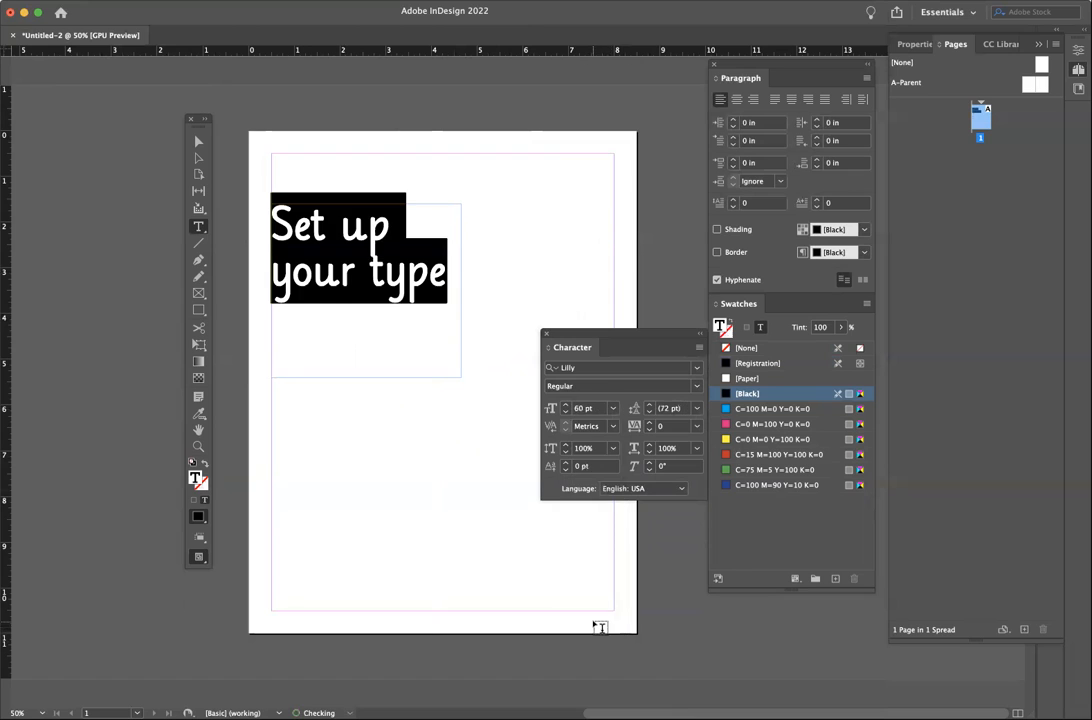
click(613, 408)
click(590, 572)
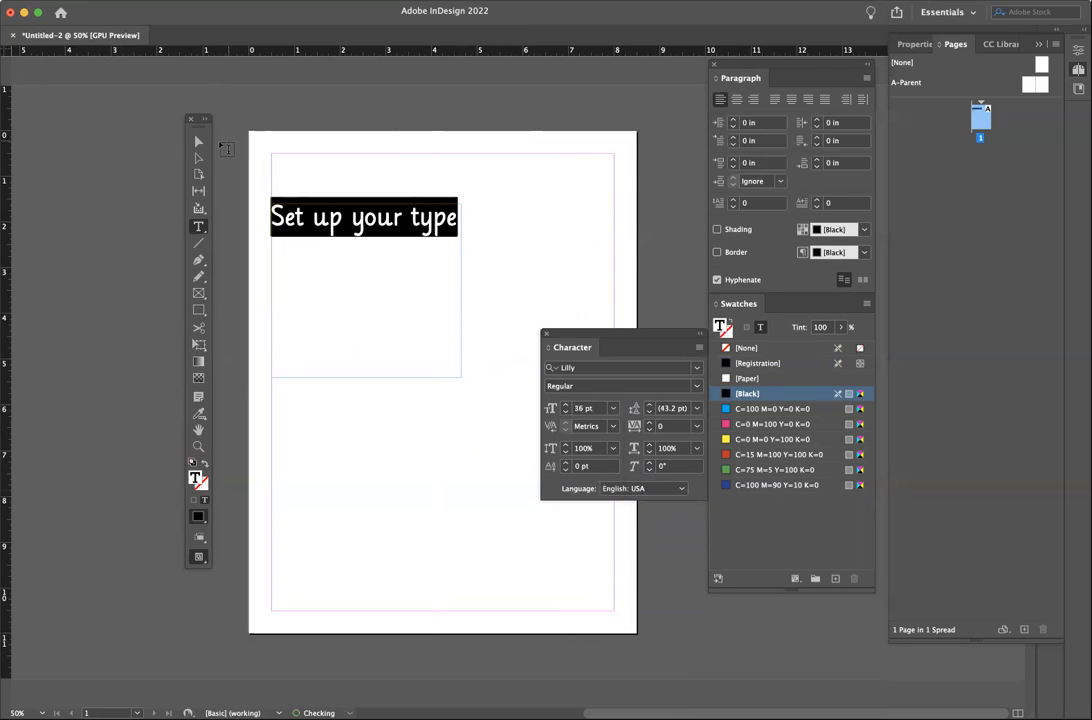
Step: Stretch the text frame across to the page's right margin and to about 5 in tall, and move the Character panel clear of it
key(Escape)
drag(461, 375, 614, 275)
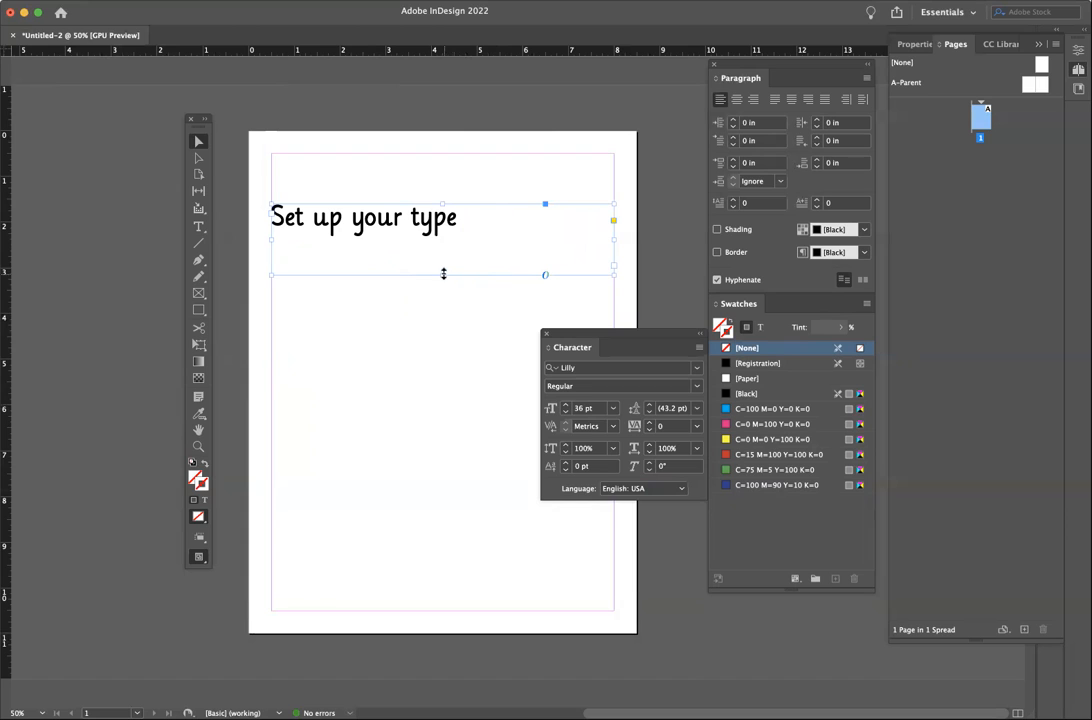
drag(443, 273, 440, 429)
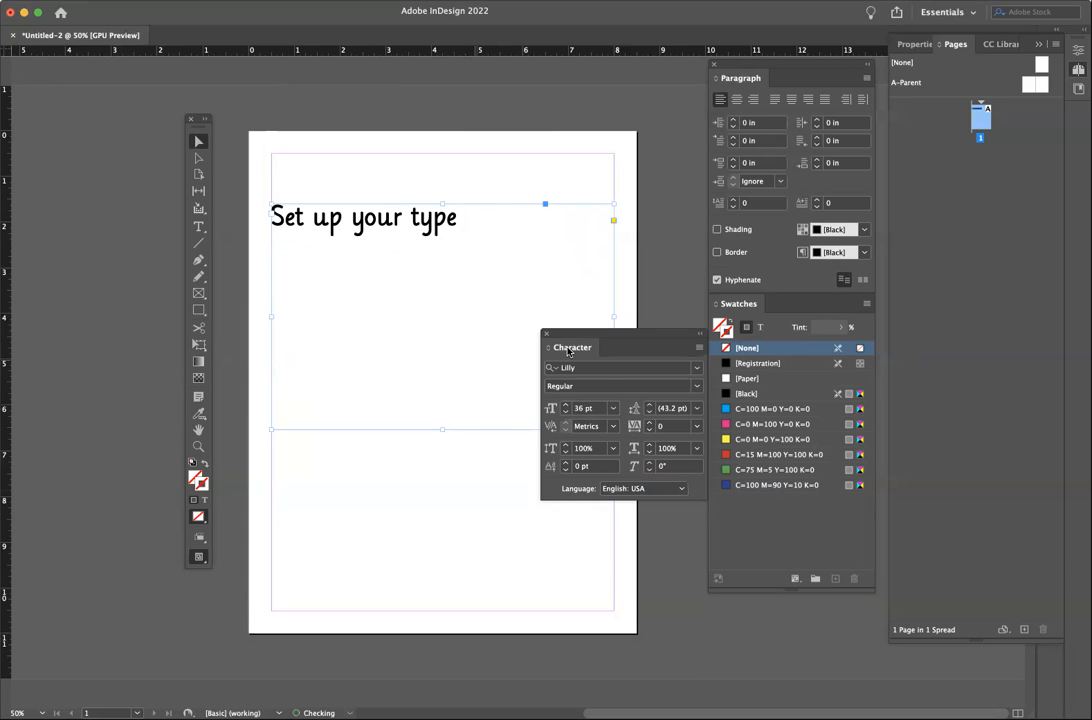
drag(562, 334, 673, 417)
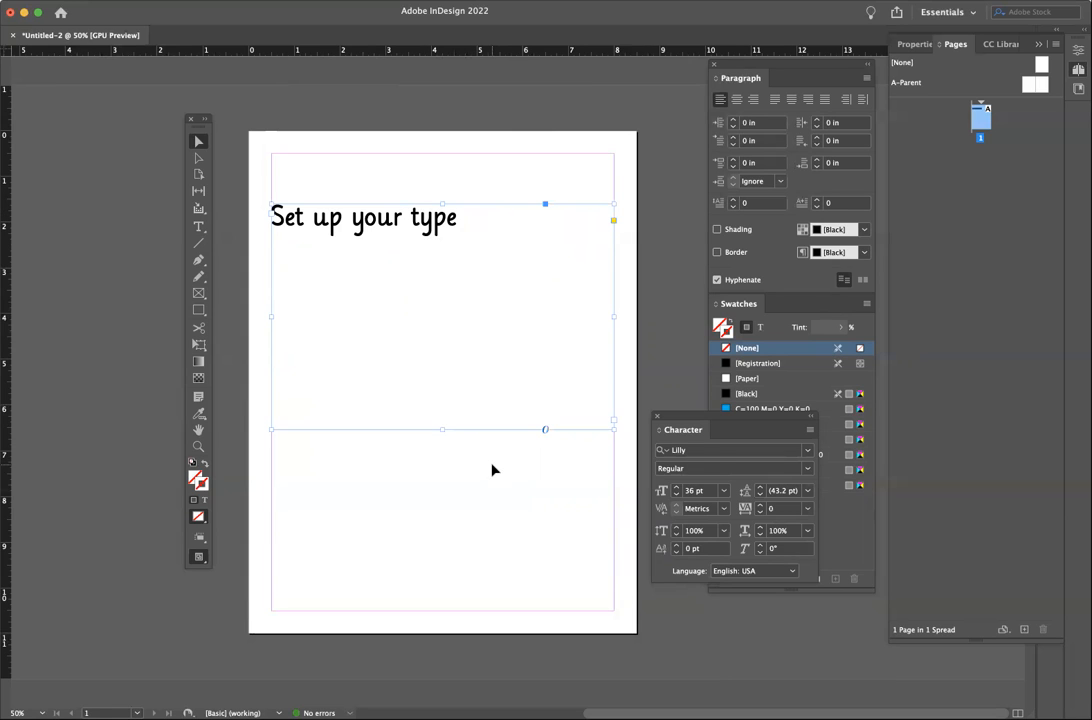
Step: Adjust the text frame's lower edge until it is about 2.2 in tall, and shift the Character panel slightly lower
drag(443, 429, 438, 258)
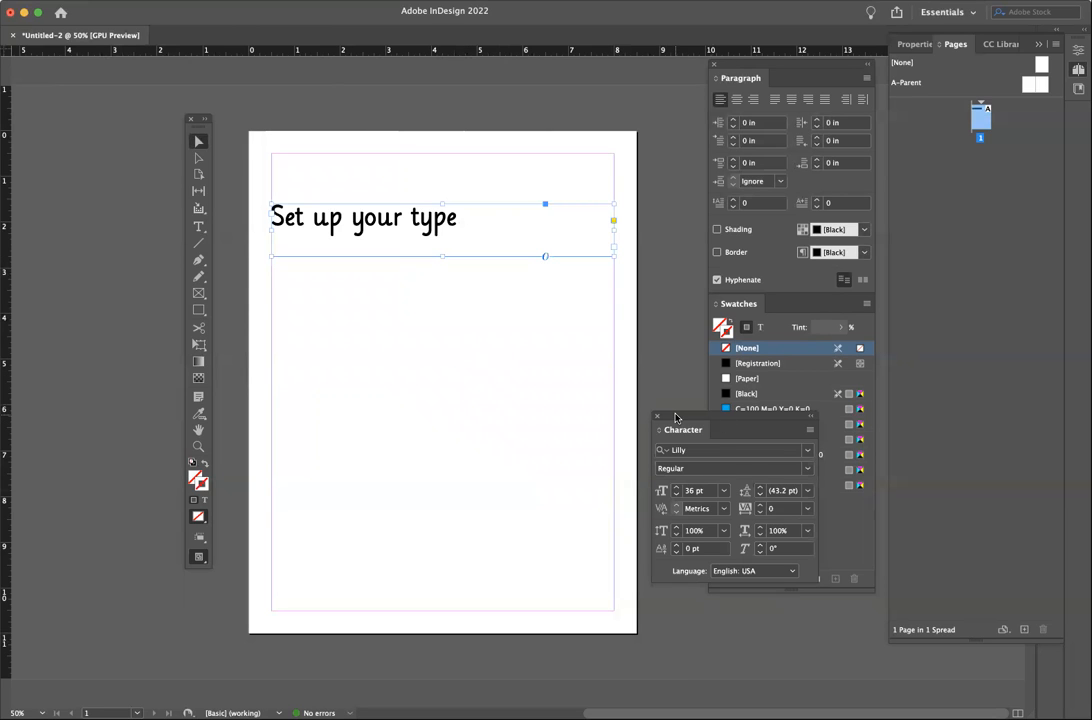
drag(676, 418, 675, 448)
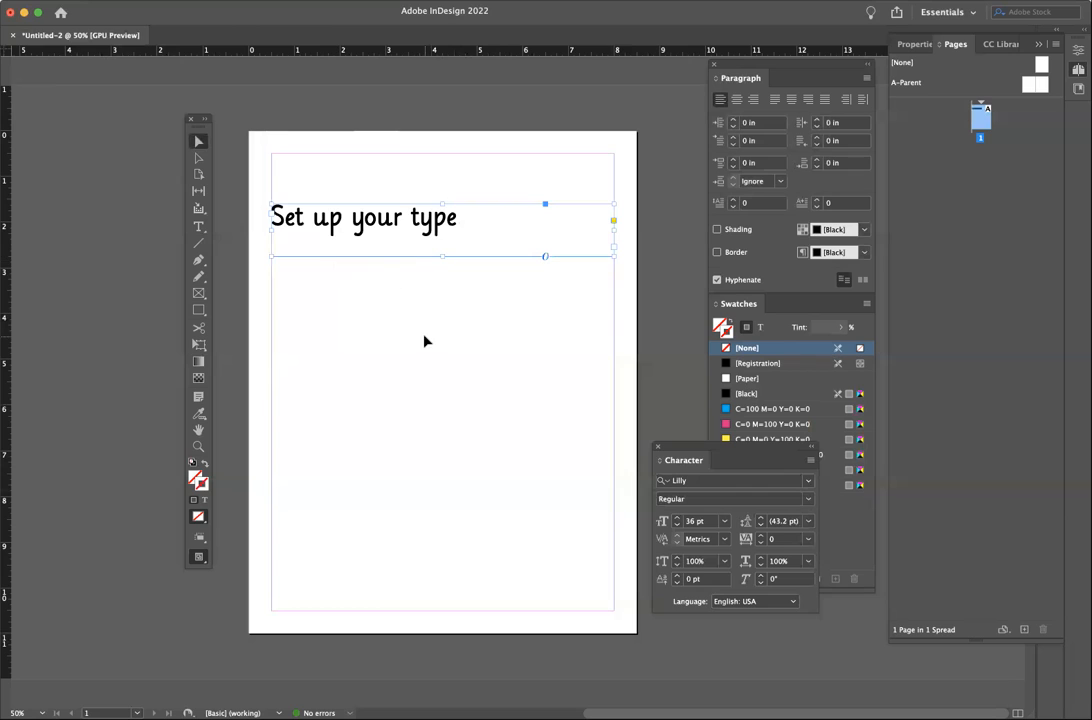
drag(443, 256, 442, 316)
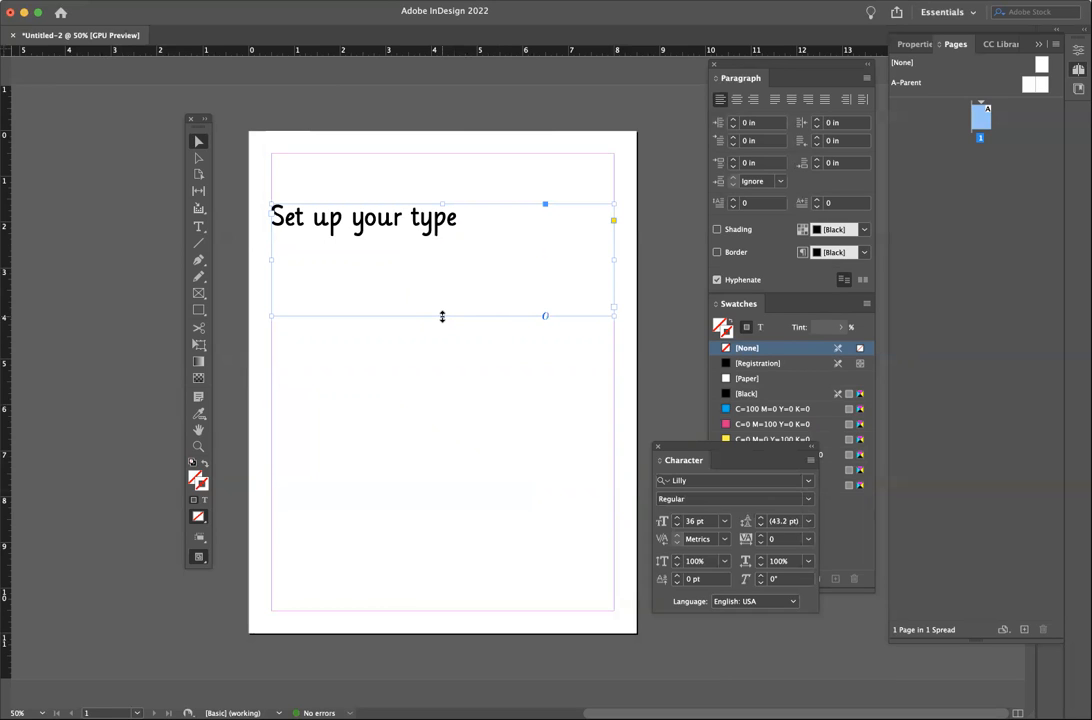
mouse_move(442, 316)
mouse_down()
mouse_move(450, 462)
mouse_move(444, 214)
mouse_move(437, 278)
mouse_move(456, 395)
mouse_move(427, 246)
mouse_move(437, 302)
mouse_up()
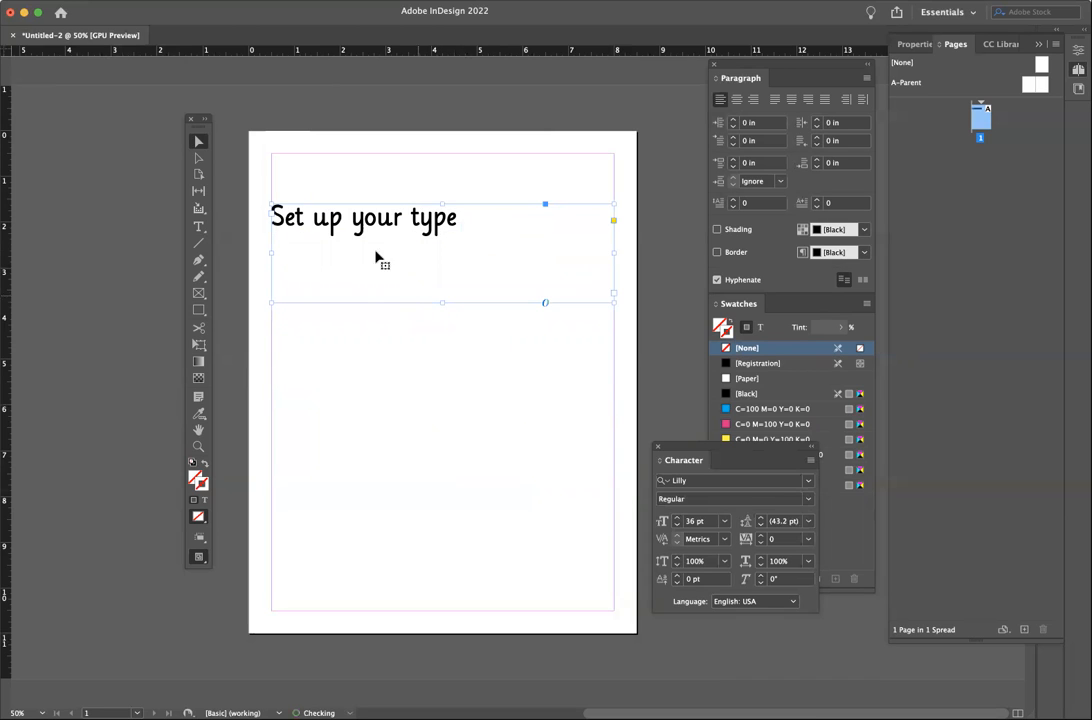
Step: Center-align the "Set up your type" text in its frame, with the Character panel moved over the page's lower part
click(198, 229)
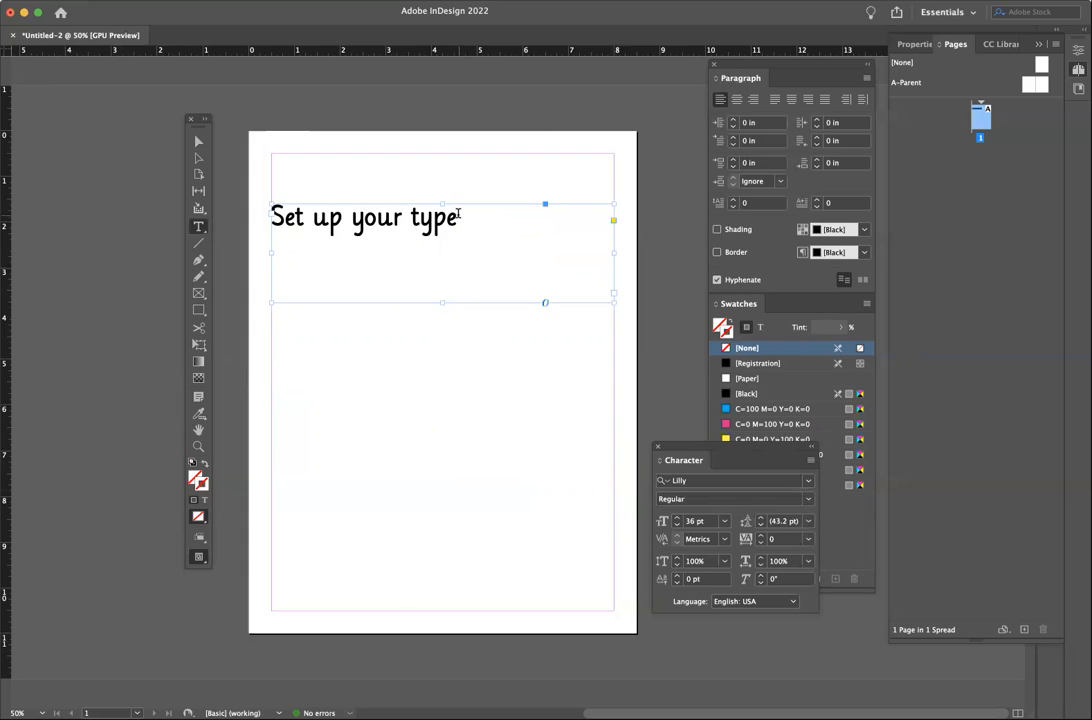
triple_click(453, 215)
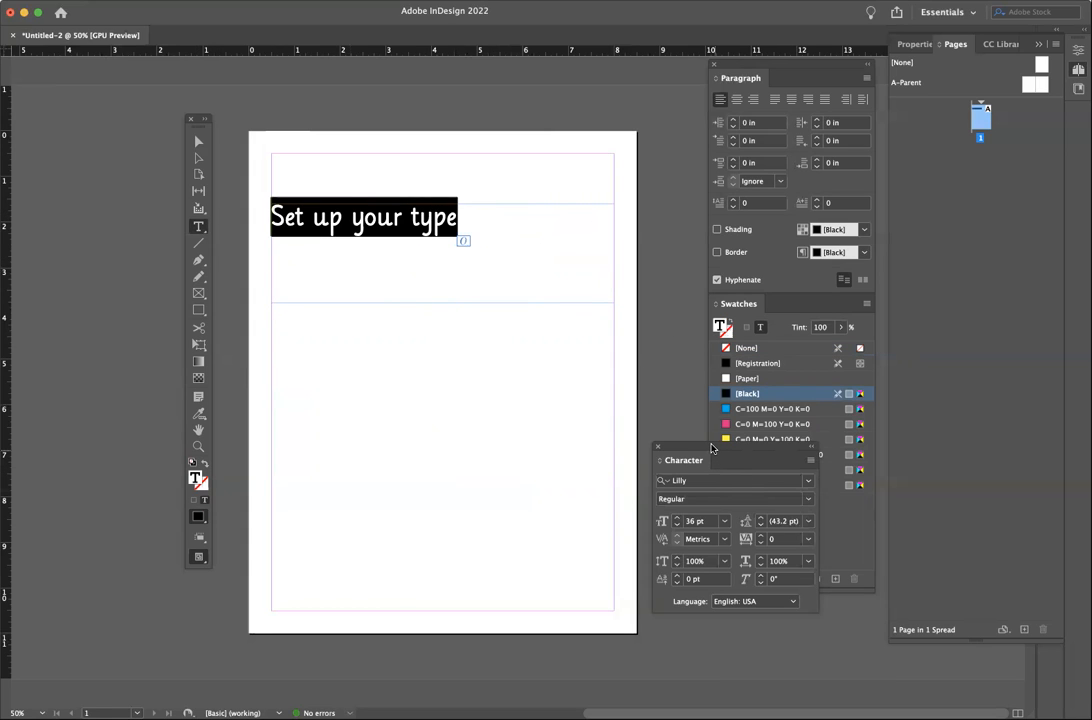
drag(714, 454, 554, 415)
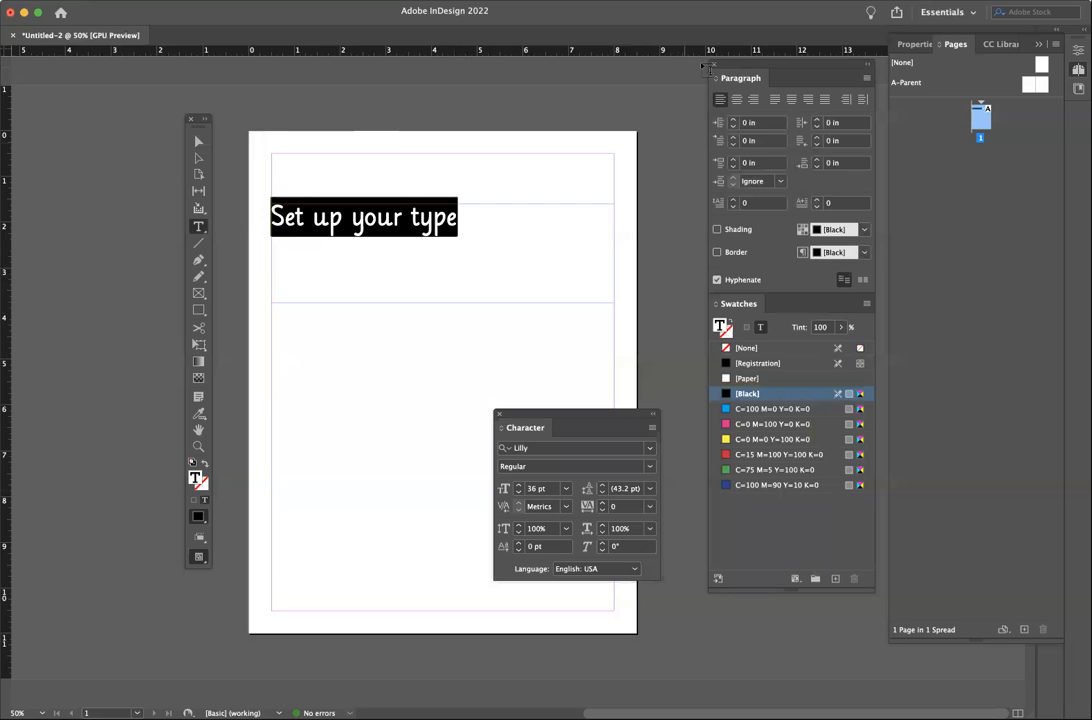
click(736, 100)
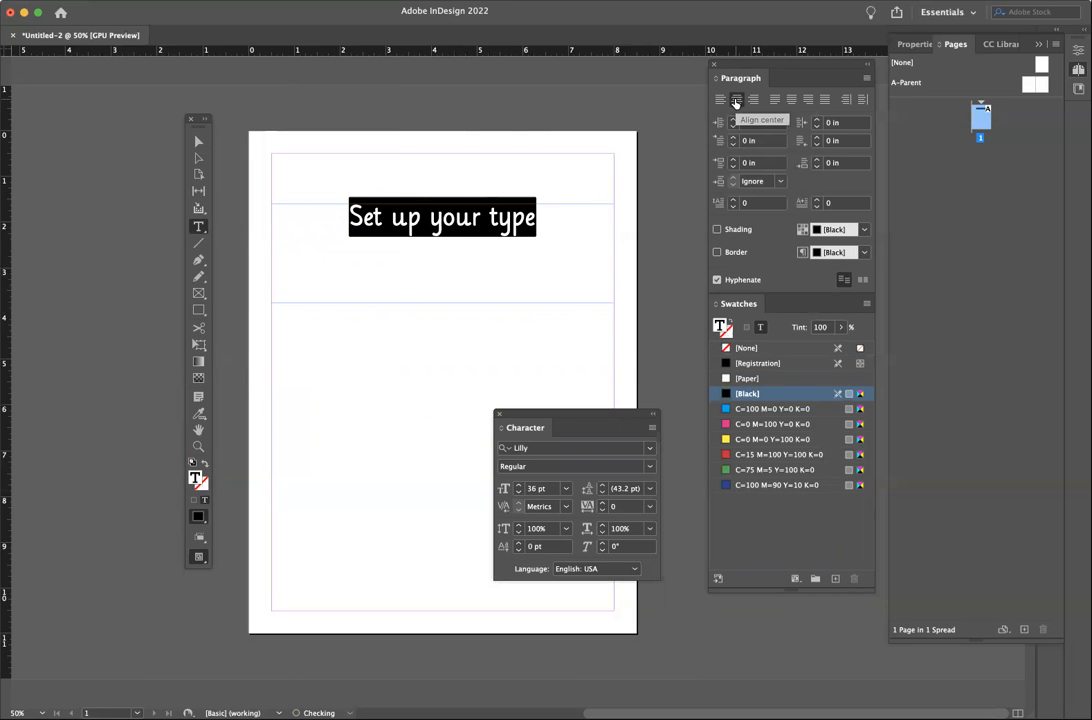
Step: Color the text with the red C=15 M=100 Y=100 K=0 swatch and shorten its frame to about 1.8 in tall
triple_click(458, 228)
click(770, 454)
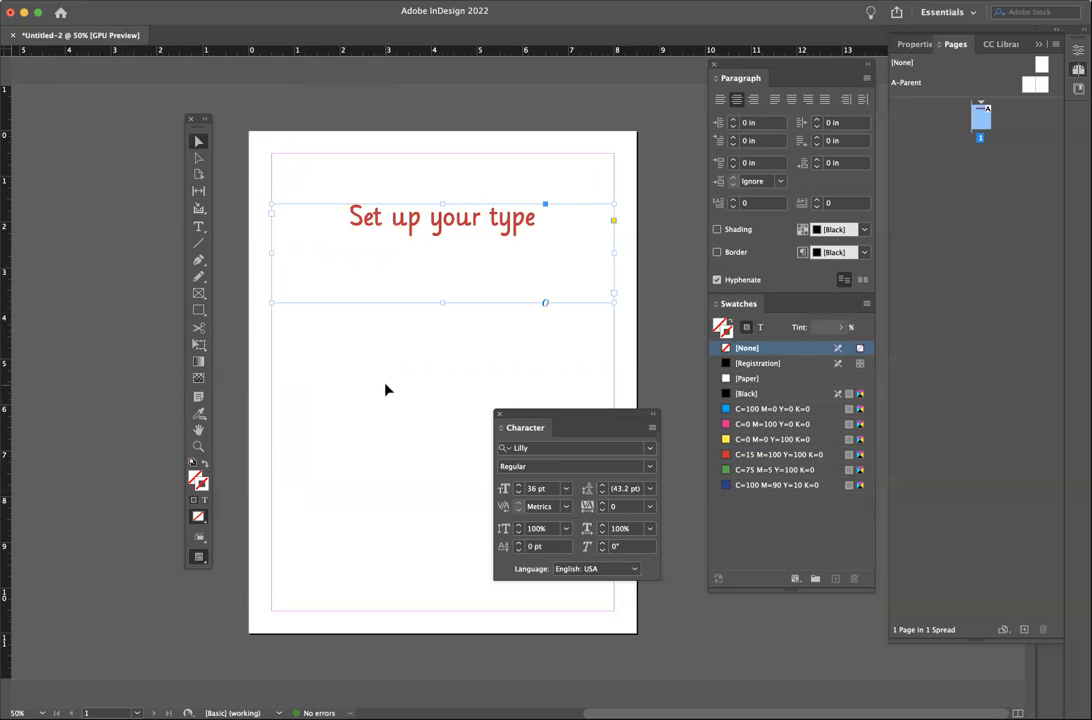
drag(442, 302, 442, 288)
Step: Move the Character panel off the page and draw a horizontal line about 6 in long below the text frame
click(198, 244)
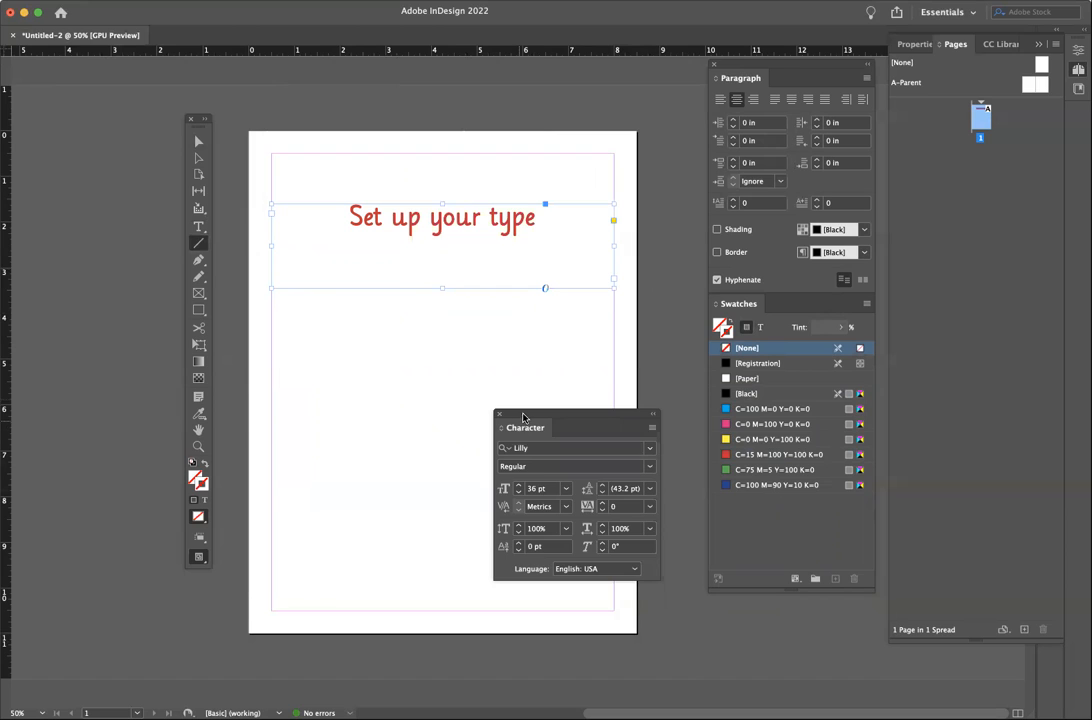
drag(523, 417, 688, 409)
drag(287, 320, 564, 348)
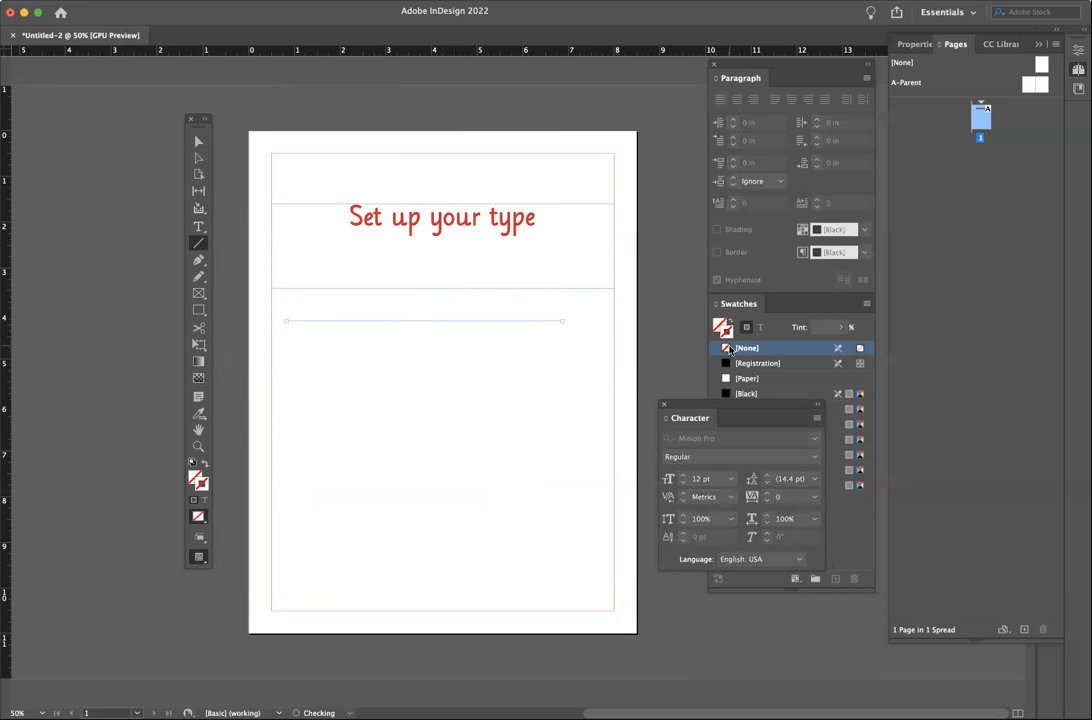
Step: Apply the [Black] swatch to the line's stroke and move the line directly beneath the red text
click(731, 348)
click(747, 393)
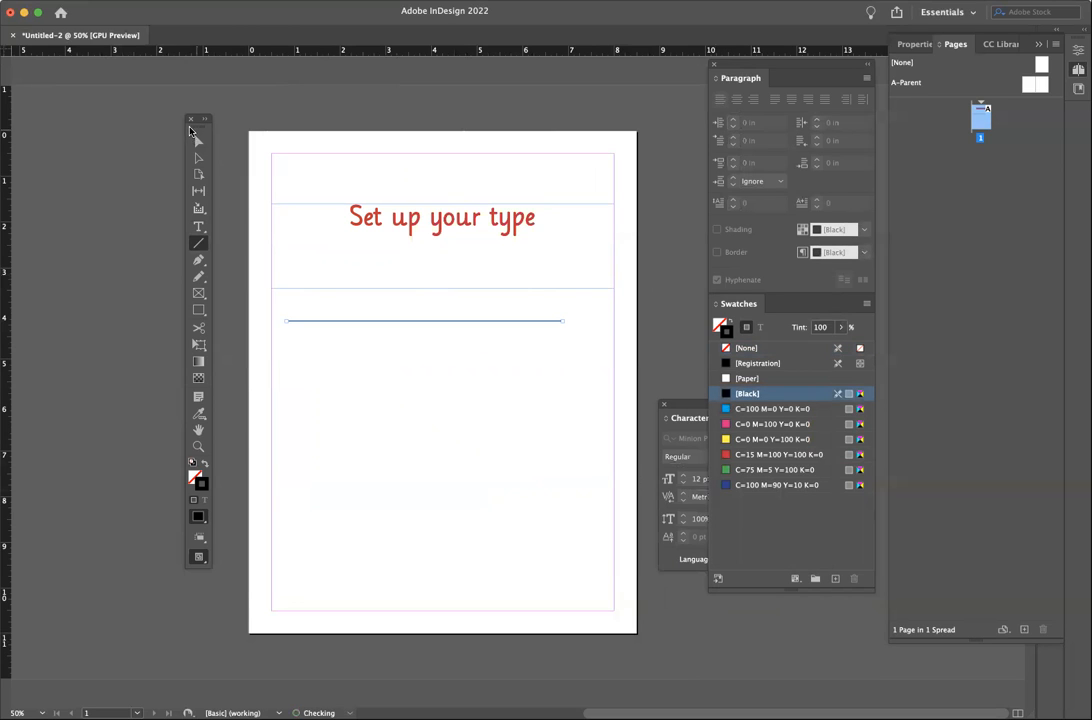
click(198, 141)
drag(344, 328, 377, 254)
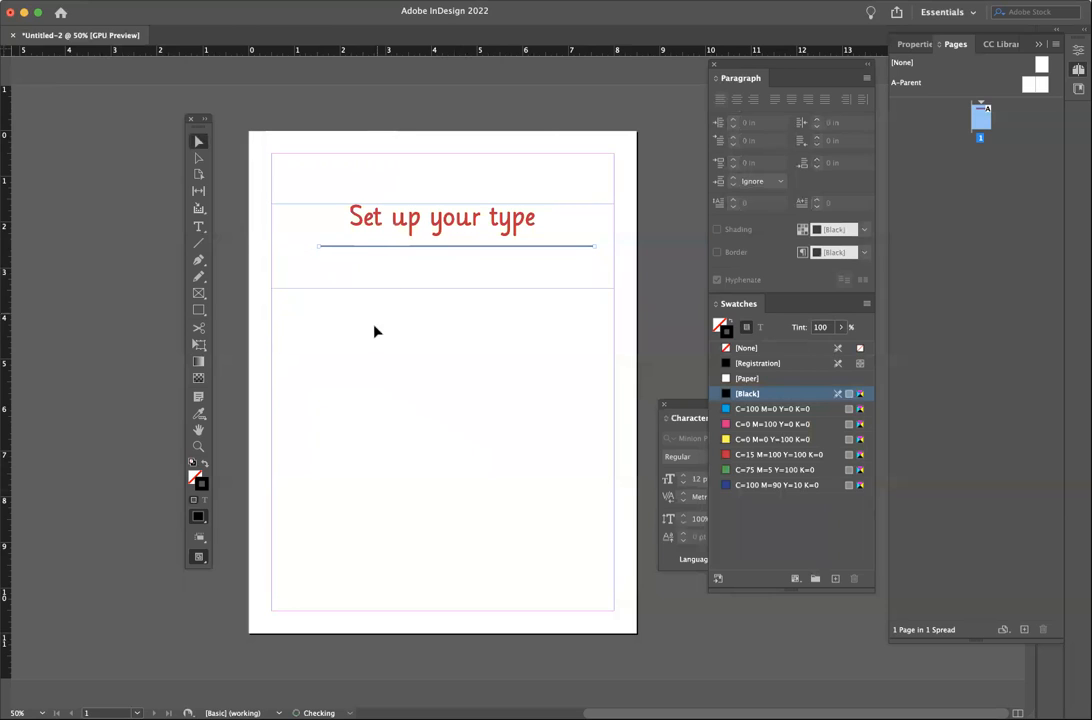
Step: Draw an irregular open path about 6 by 2.7 in below the text frame with the Pen tool, using straight segments and a curved end
click(199, 260)
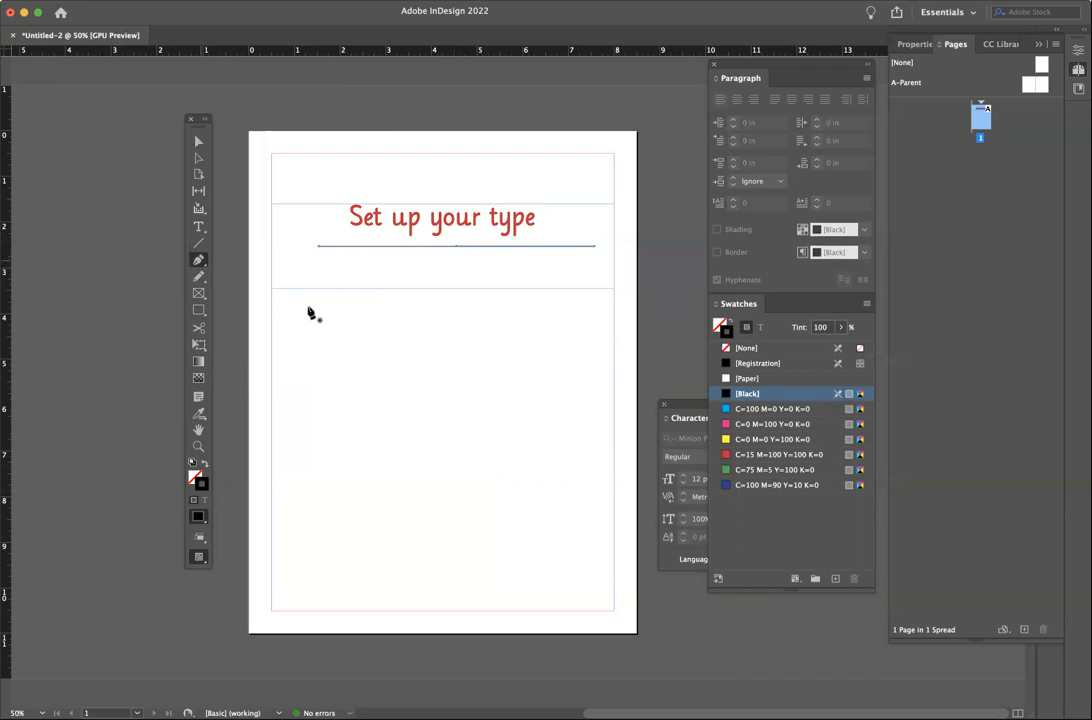
click(362, 358)
click(416, 429)
click(442, 342)
click(511, 357)
click(547, 439)
click(585, 378)
click(547, 316)
click(442, 318)
drag(312, 343, 331, 371)
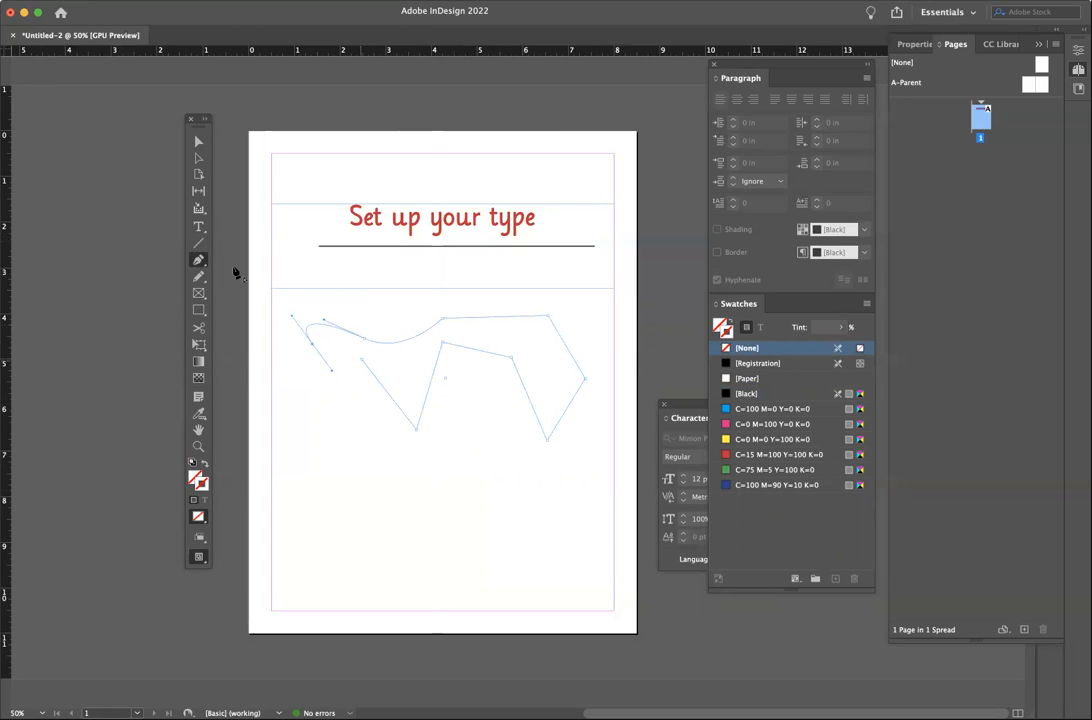
Step: Draw a closed path about 8.5 by 3.9 in along the page's bottom edge with the Pen tool, giving its top side a downward curve
click(199, 143)
key(super+shift+a)
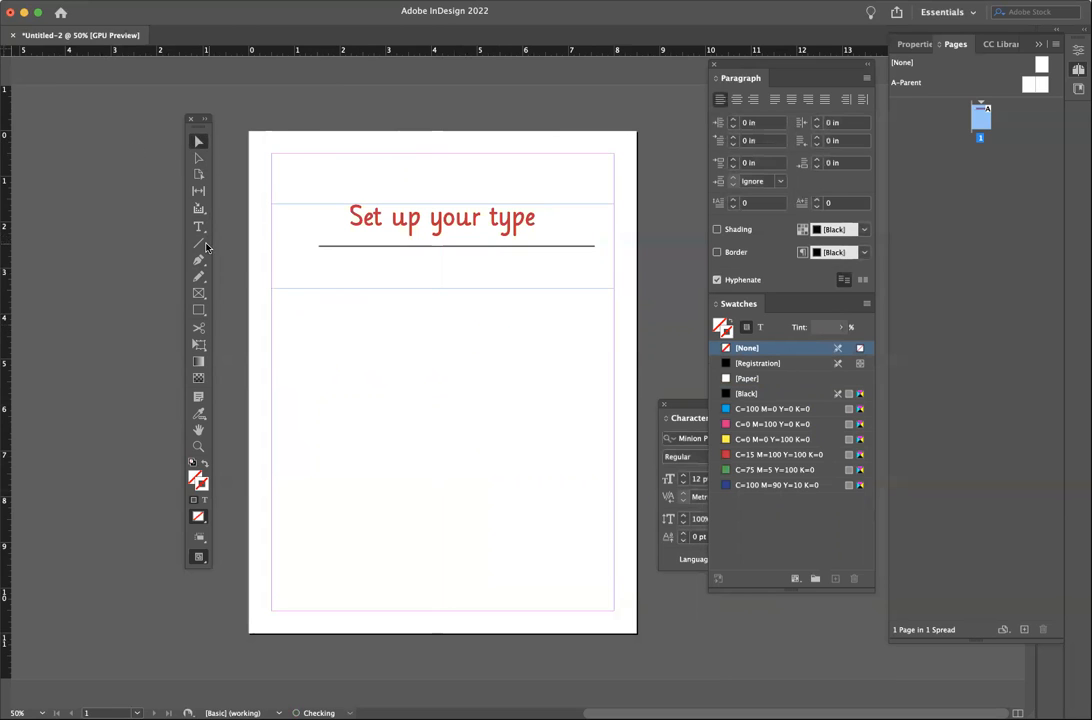
key(p)
click(249, 634)
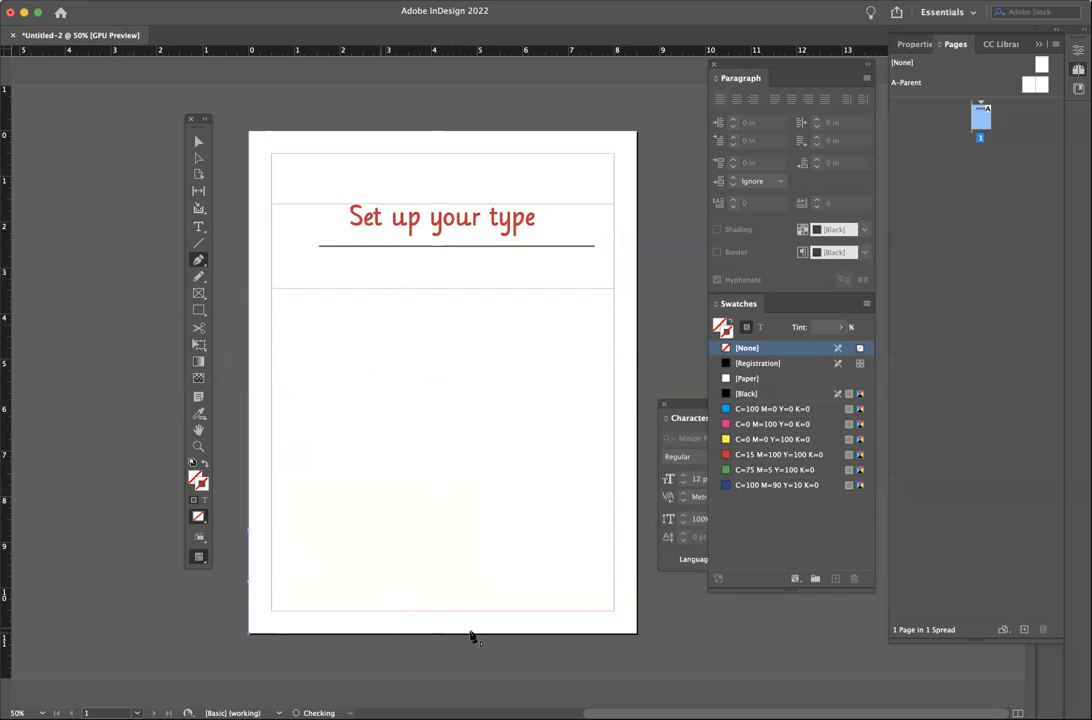
click(638, 634)
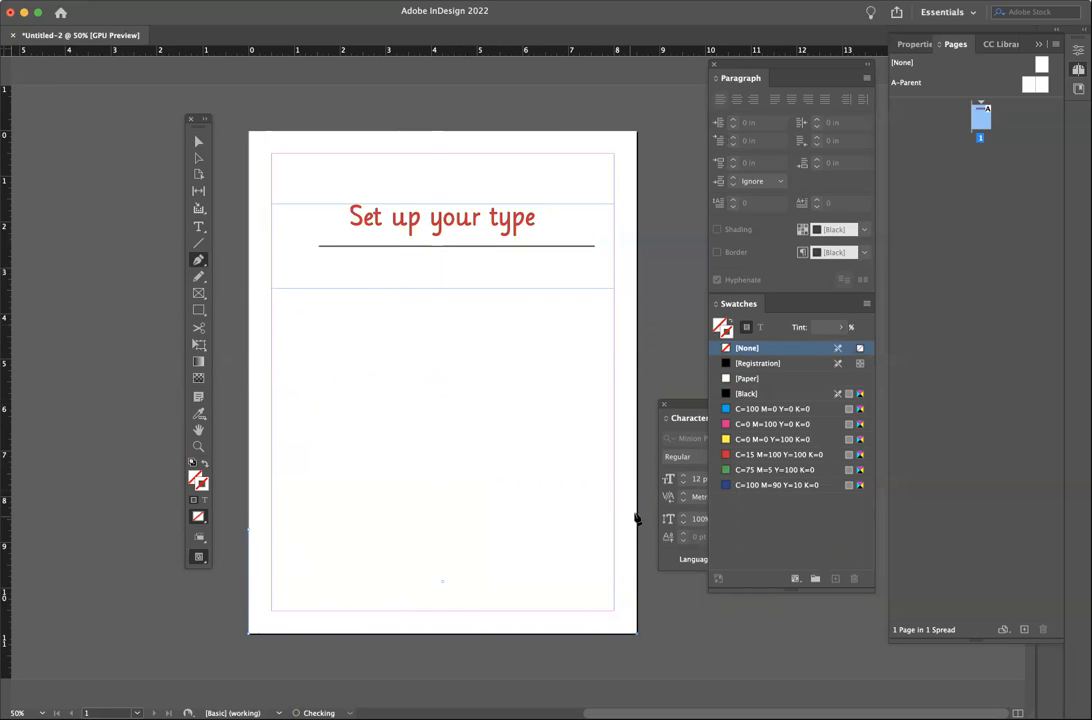
click(636, 458)
drag(249, 532, 530, 592)
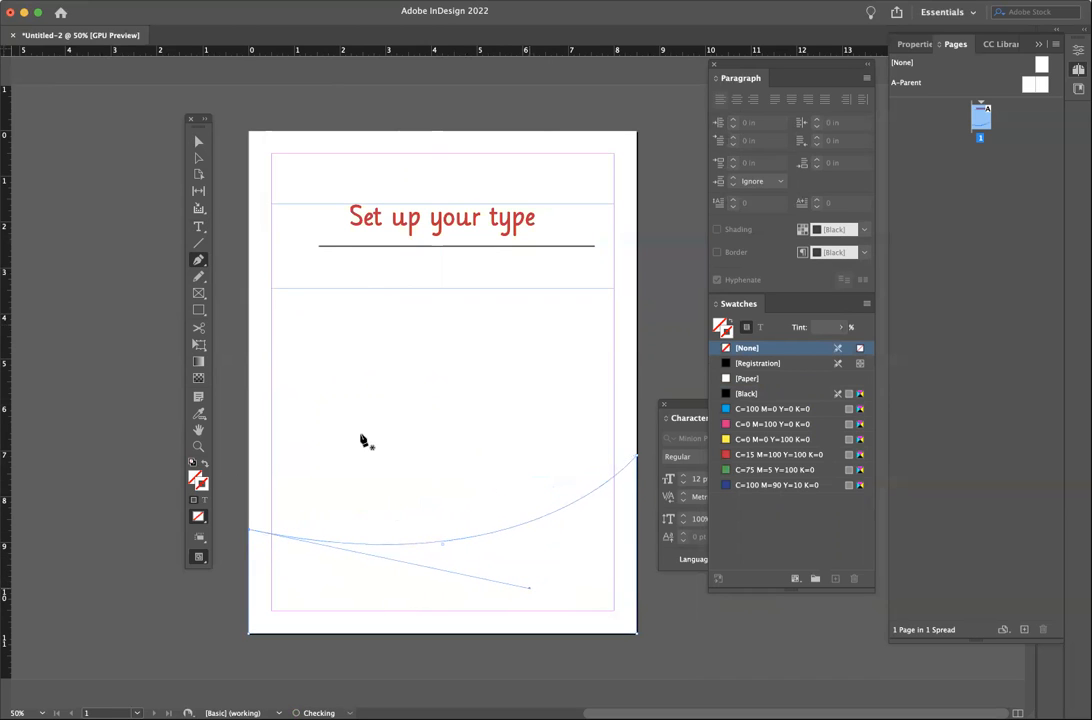
Step: Fill the curved bottom shape with the red C=15 M=100 Y=100 K=0 swatch, leave its stroke at none, and deselect it
key(v)
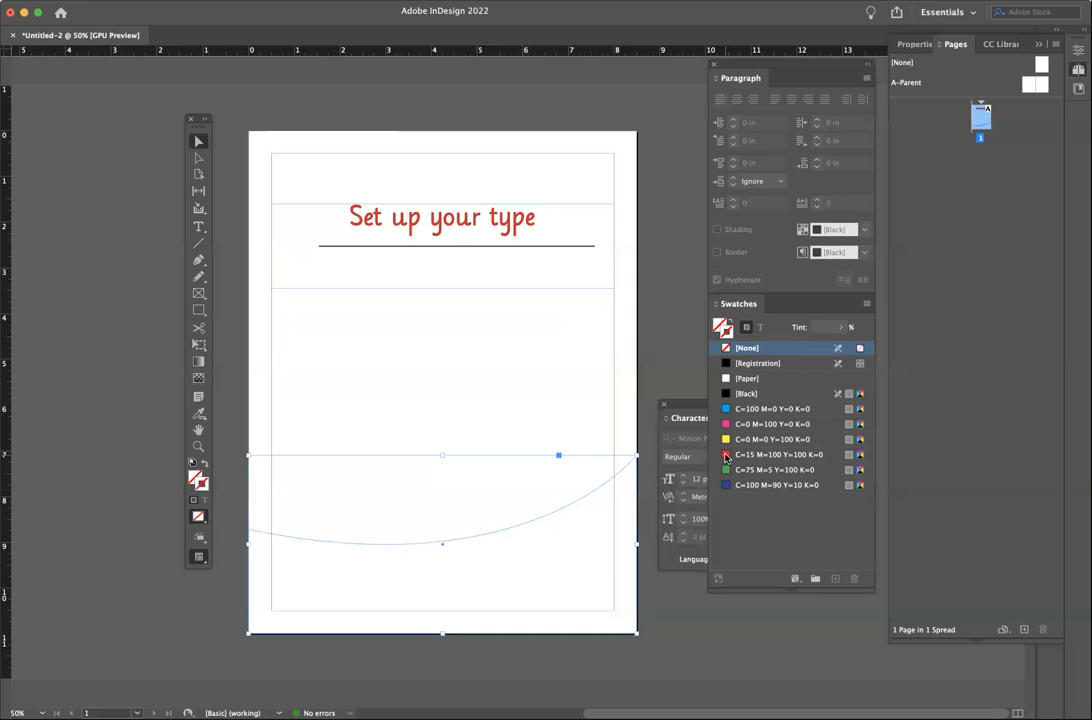
click(730, 455)
click(205, 466)
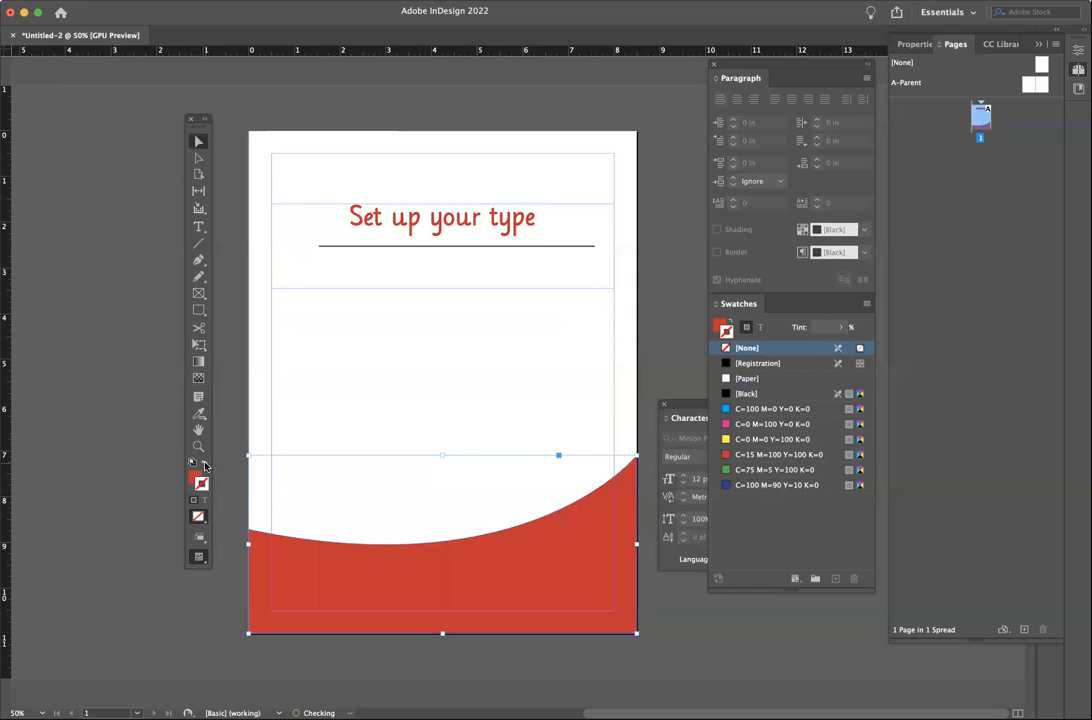
click(441, 531)
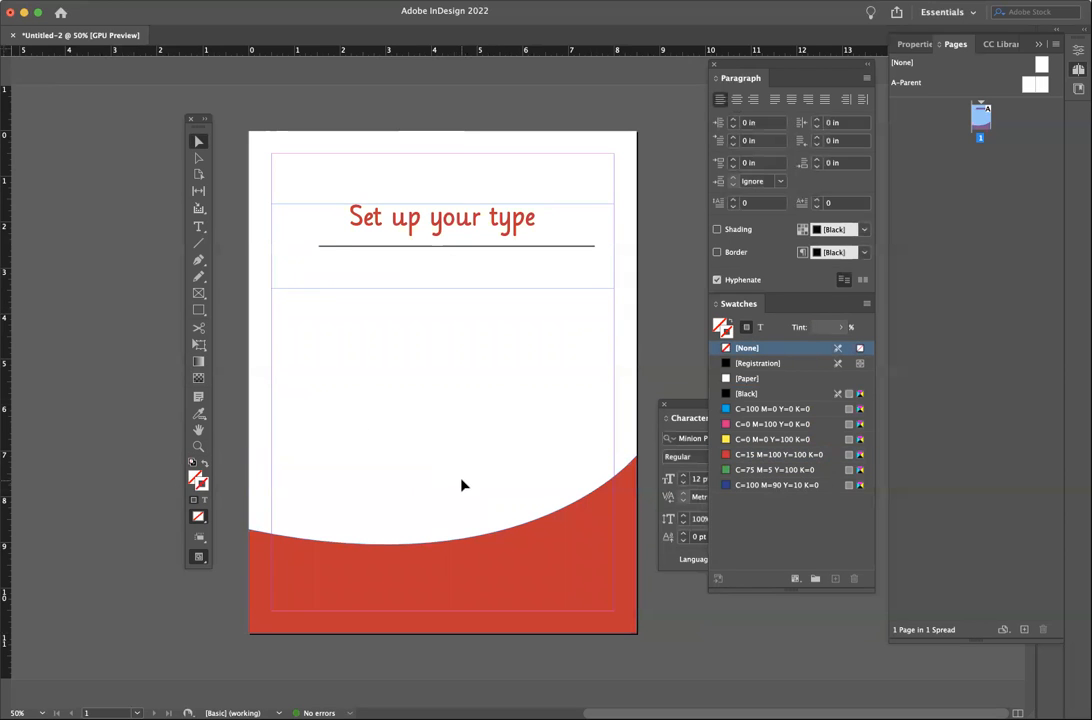
Step: Deepen the curve along the red shape's top edge with the Direct Selection tool by extending the curve handle toward the page bottom
click(451, 585)
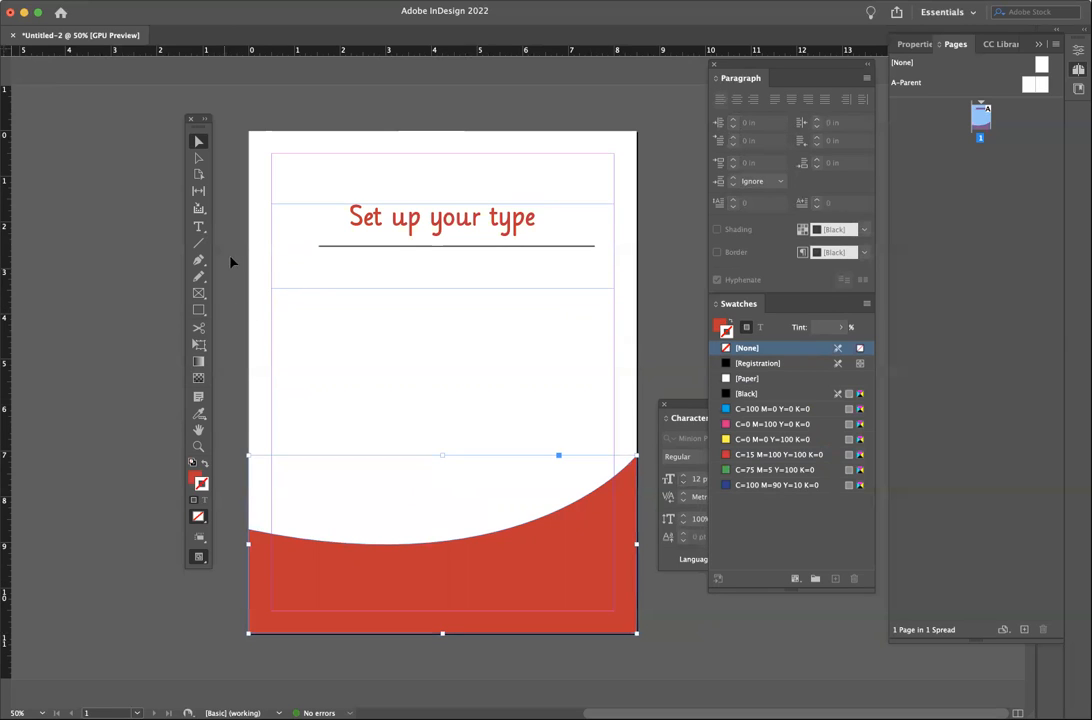
click(199, 157)
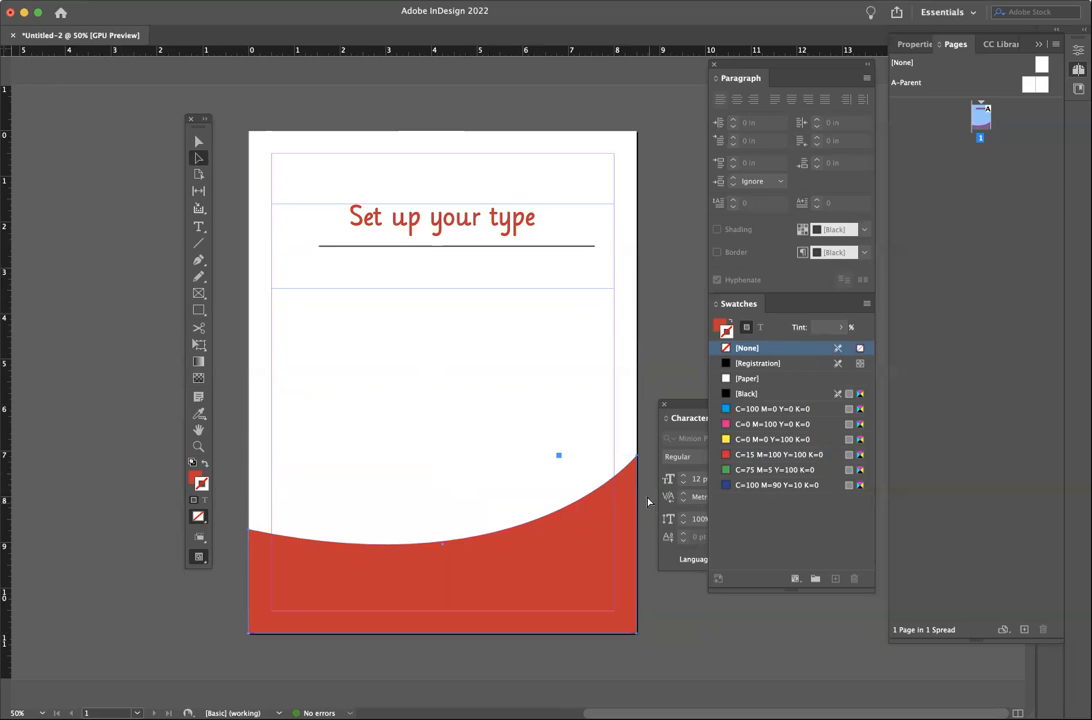
click(640, 462)
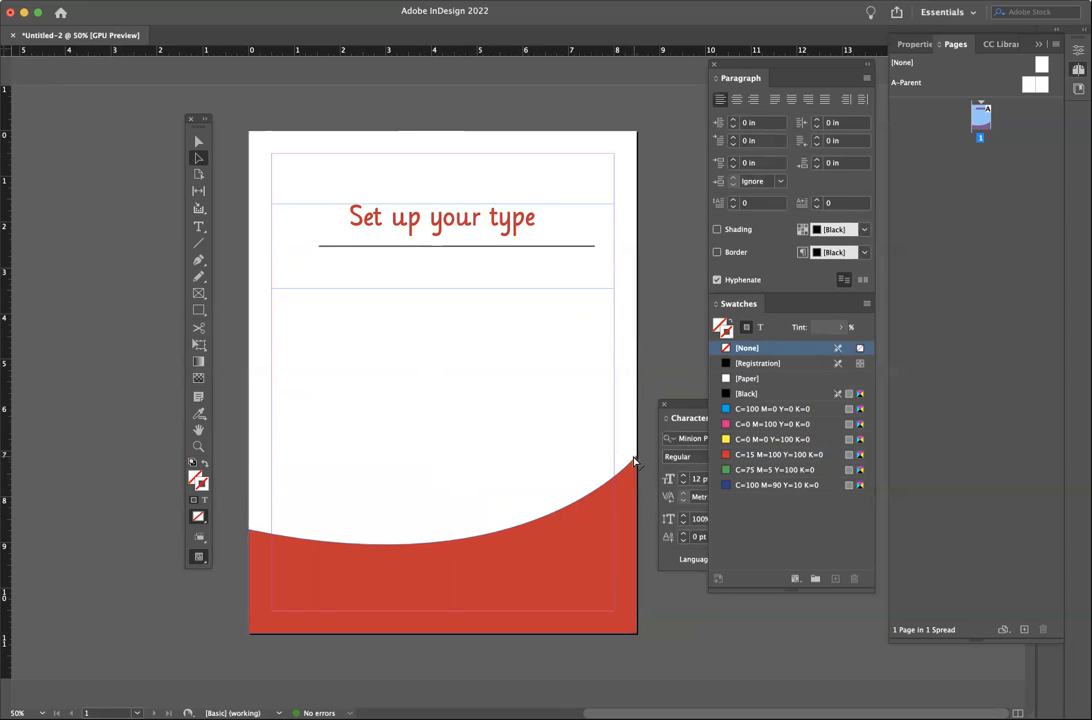
click(636, 461)
drag(445, 548, 470, 558)
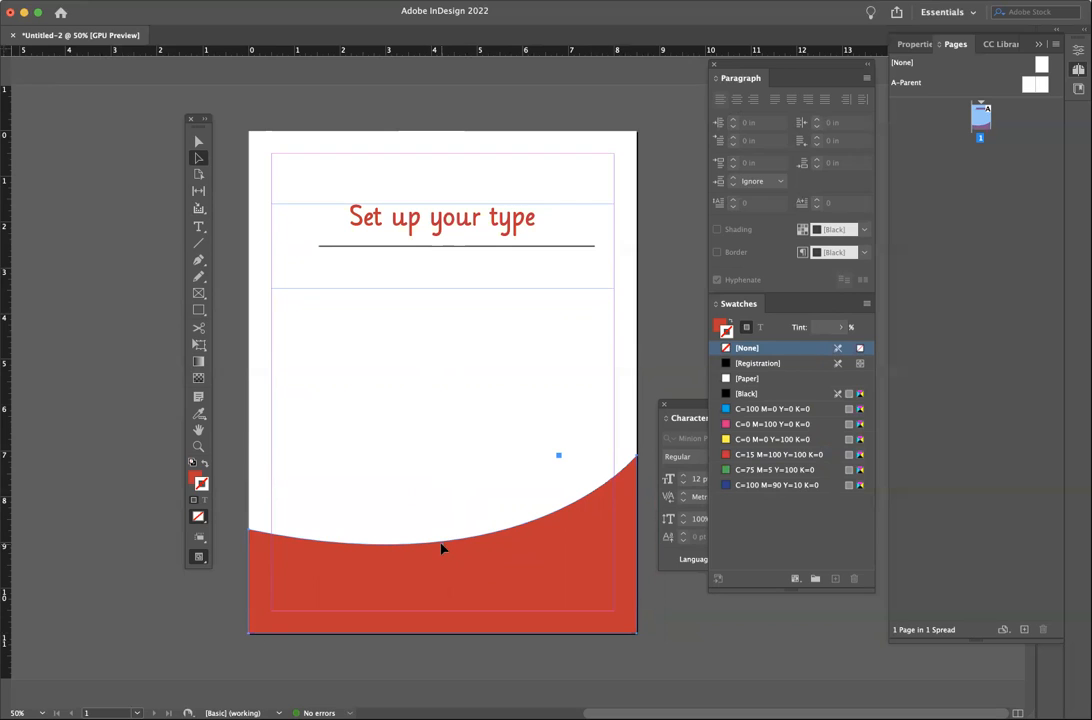
click(461, 465)
click(618, 473)
drag(531, 596, 503, 650)
click(199, 141)
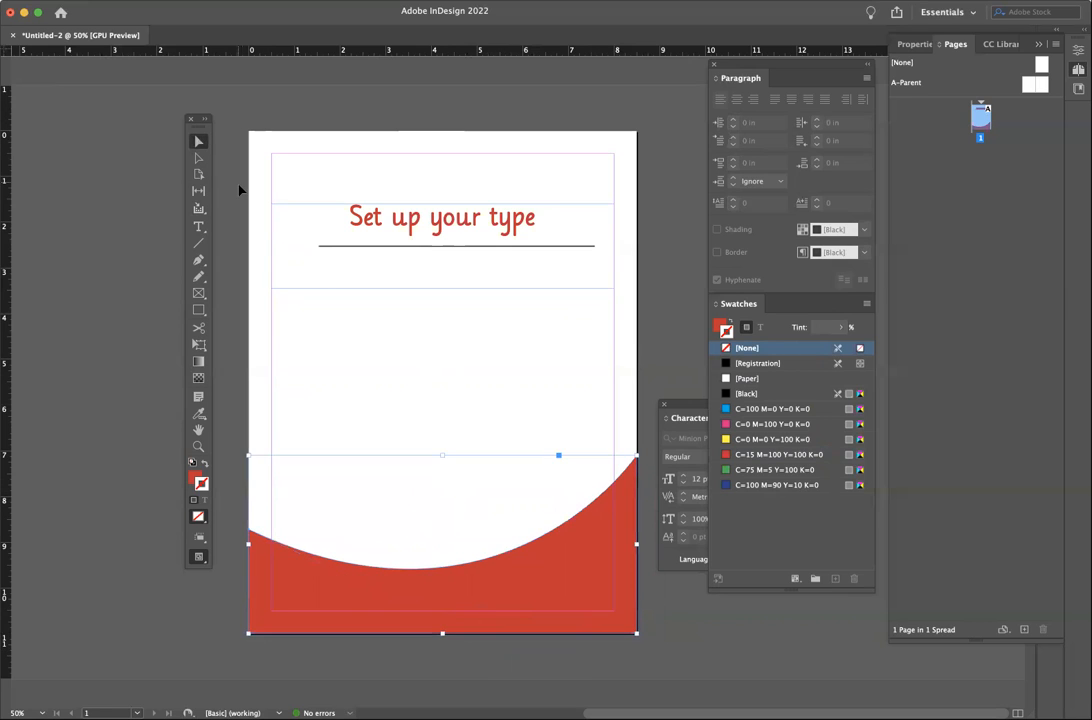
click(222, 408)
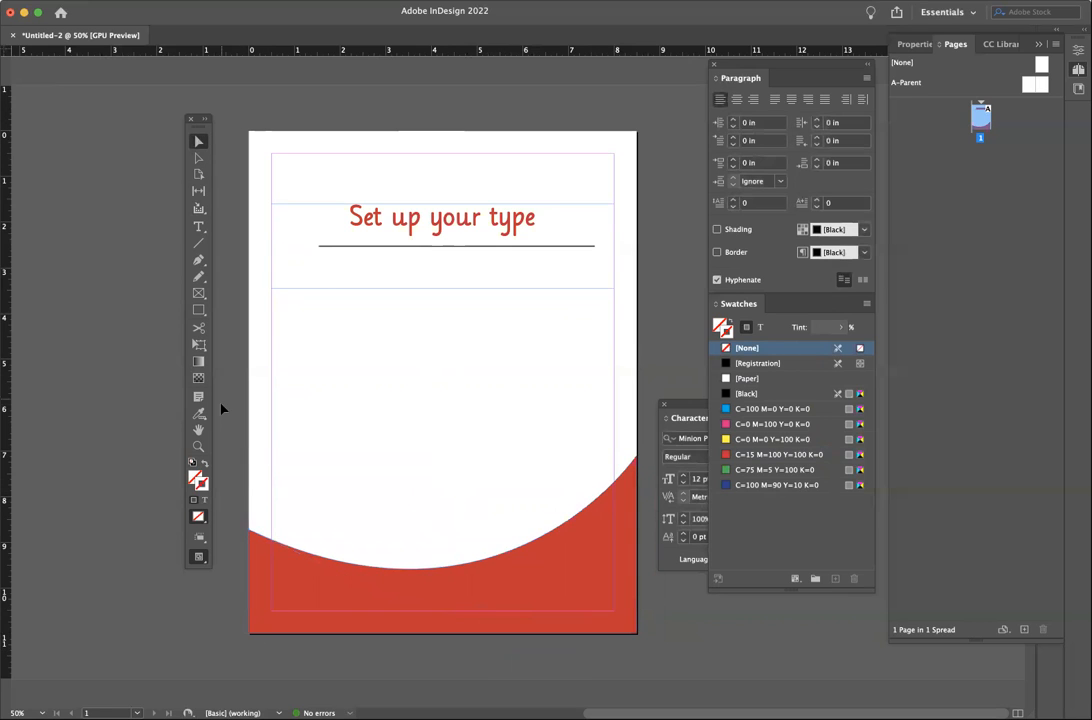
Step: Draw a wavy freehand path about 3.4 by 2.6 in above the red shape with the Pencil tool
click(199, 278)
mouse_move(340, 355)
mouse_down()
mouse_move(377, 351)
mouse_move(446, 443)
mouse_move(475, 430)
mouse_up()
click(201, 155)
click(199, 142)
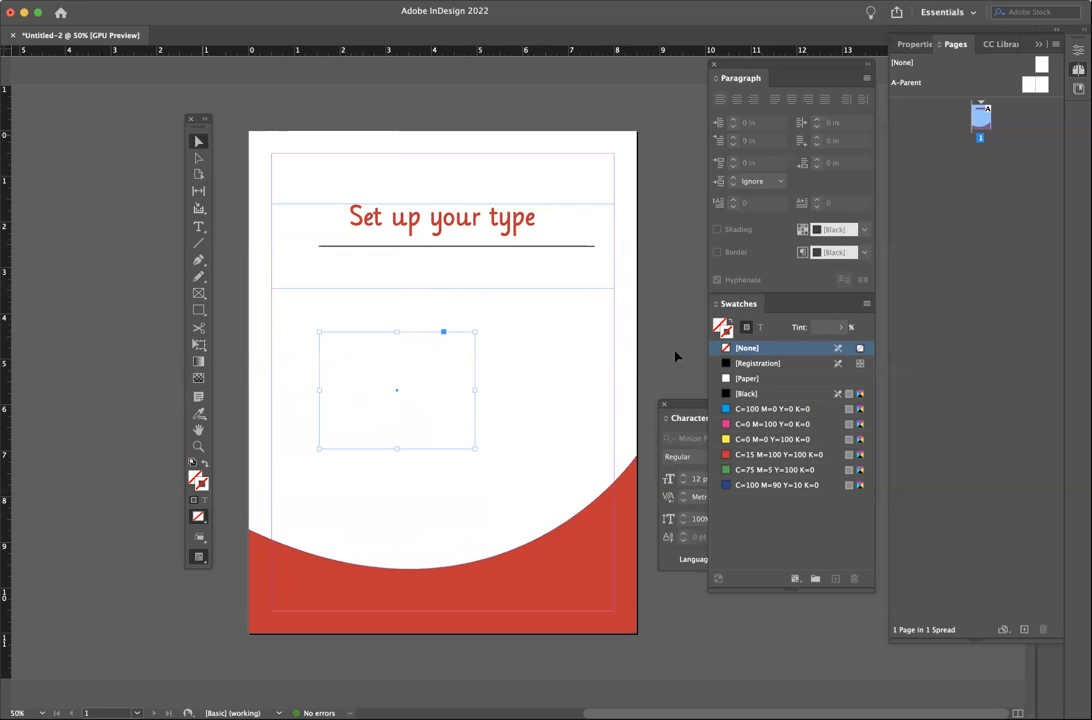
Step: Apply the red C=15 M=100 Y=100 K=0 swatch to the wavy path's stroke and delete the path
click(727, 456)
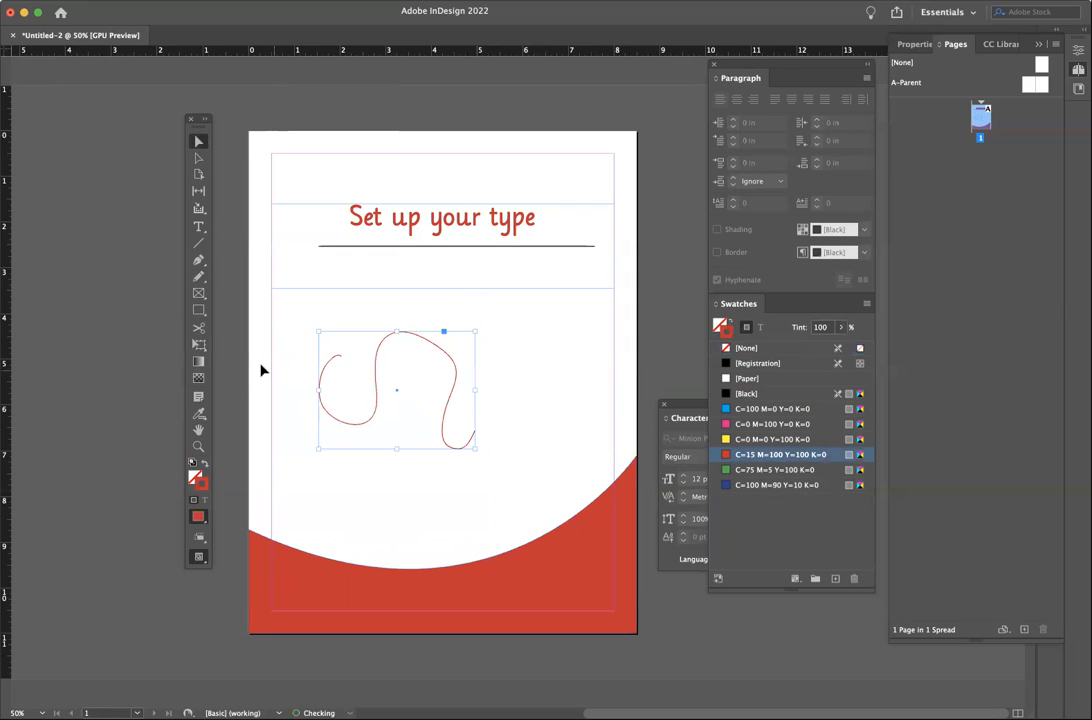
click(117, 376)
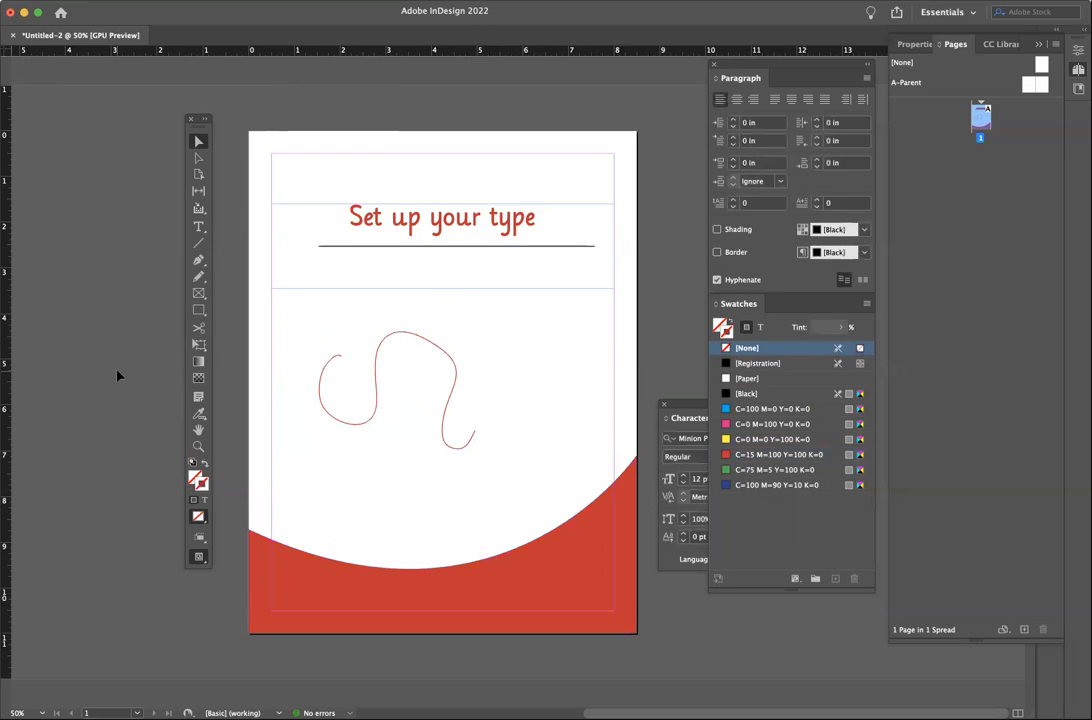
click(350, 427)
key(Delete)
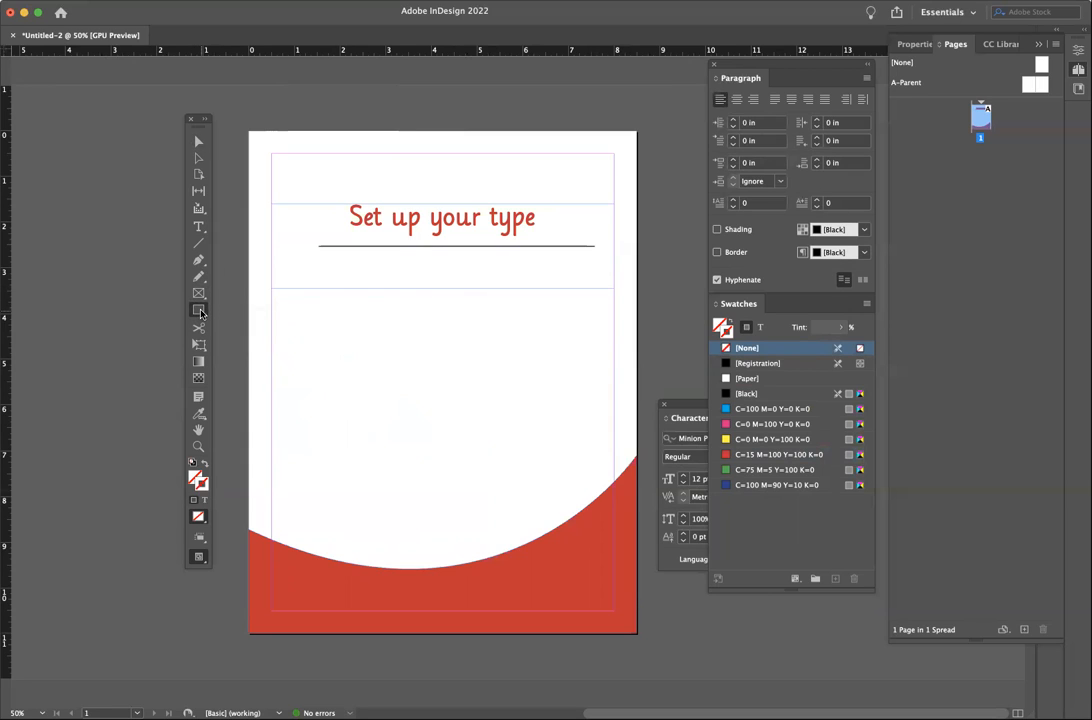
Step: Draw a circle about 2.8 in across below the heading with the Ellipse tool and fill it with the blue C=100 M=90 Y=10 K=0 swatch
click(201, 314)
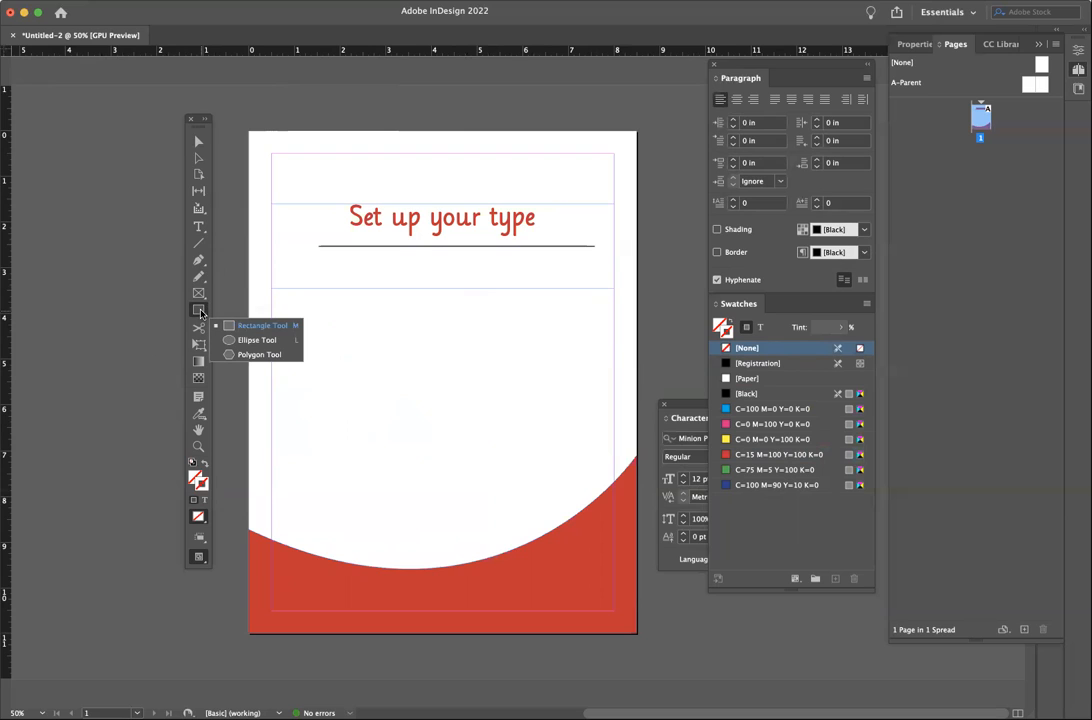
click(250, 341)
drag(364, 302, 490, 428)
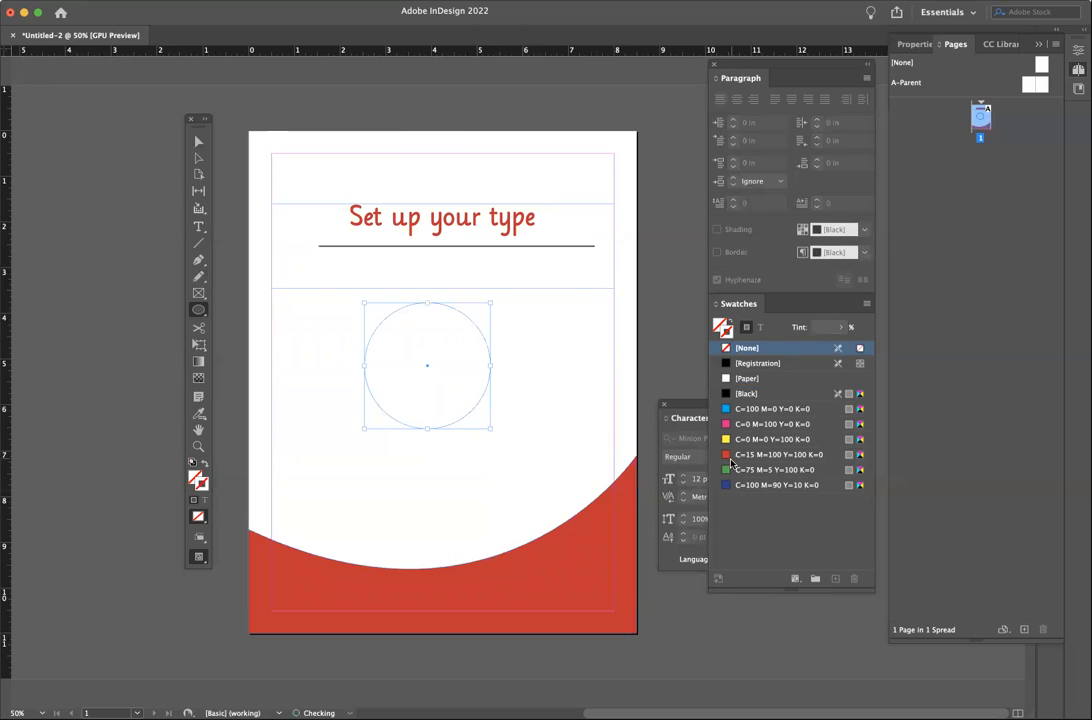
click(727, 487)
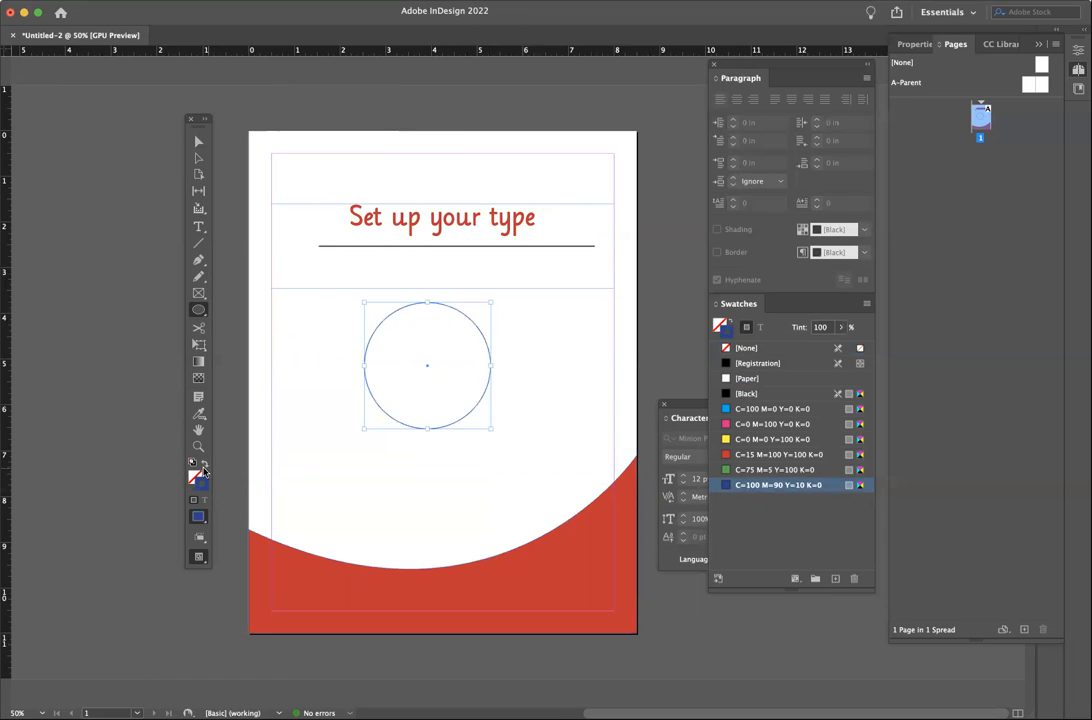
click(205, 465)
key(slash)
click(198, 141)
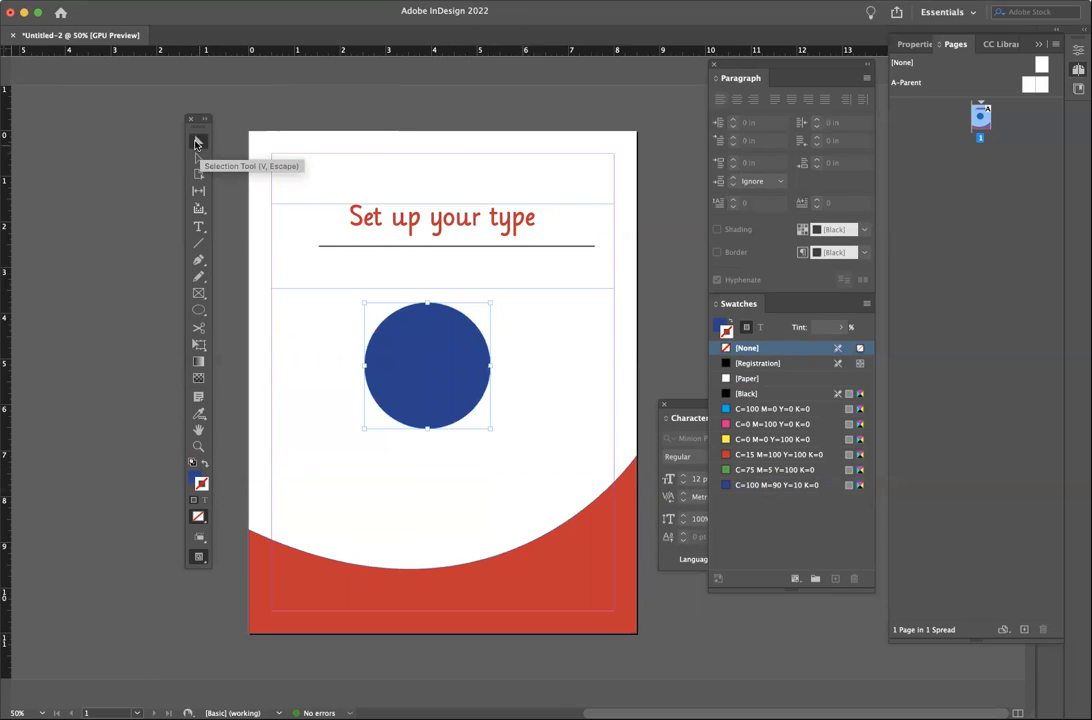
Step: Try out the blue circle on the red shape's curved edge at about 2.1 in across and delete it
drag(440, 348, 529, 495)
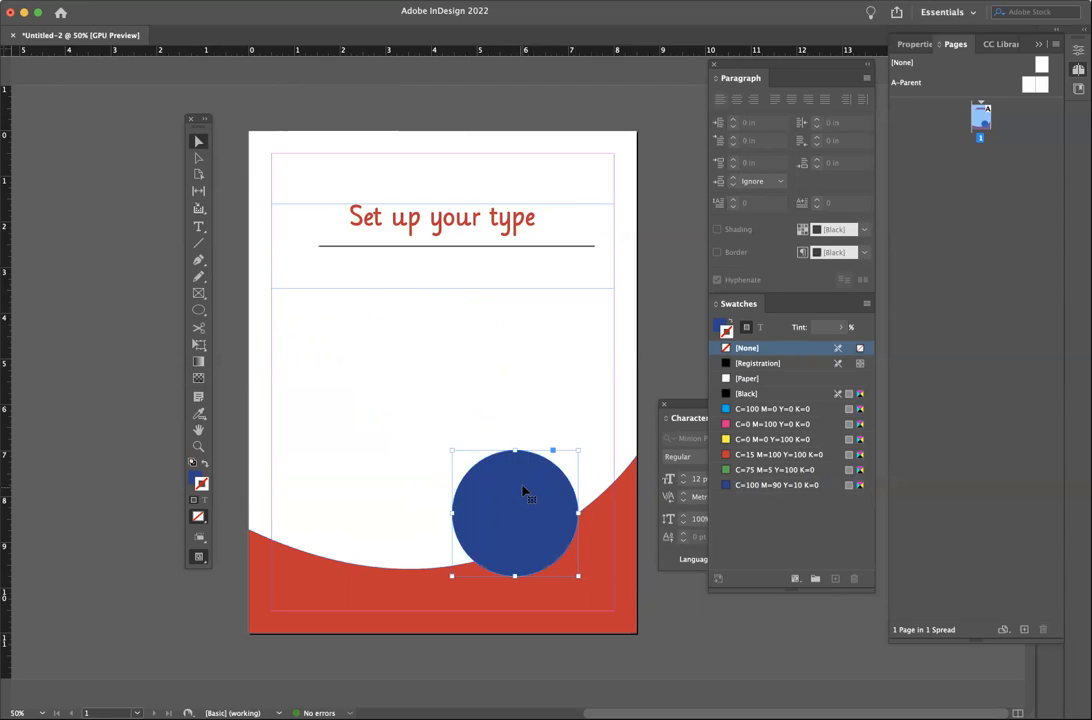
drag(529, 495, 541, 486)
drag(598, 442, 569, 485)
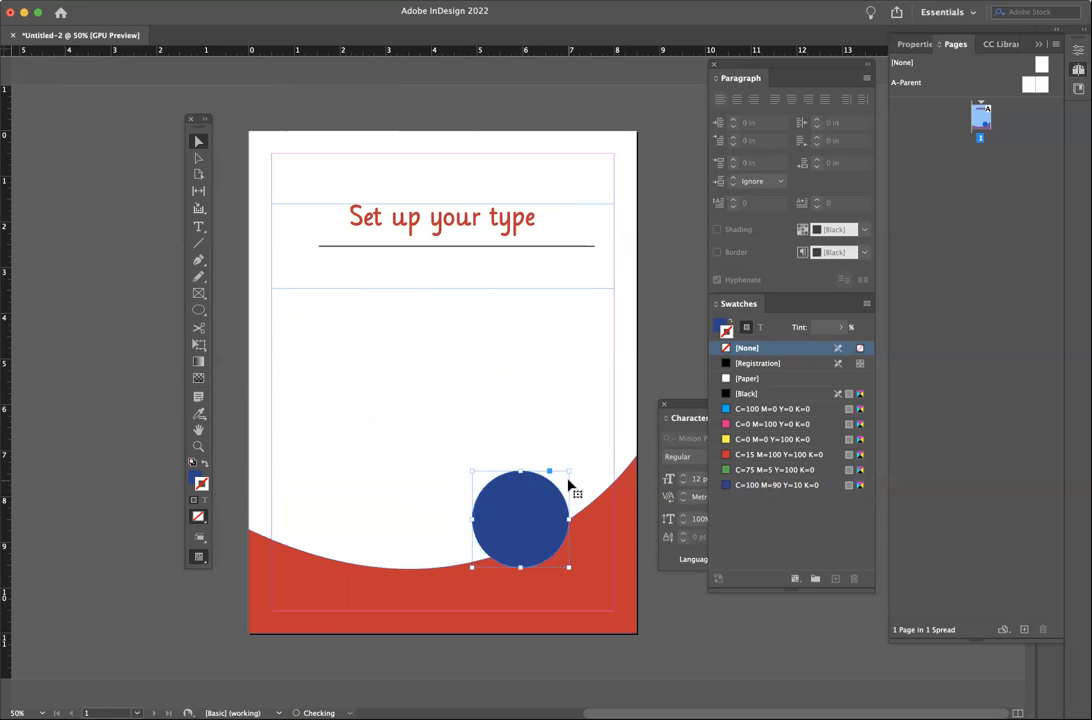
key(Delete)
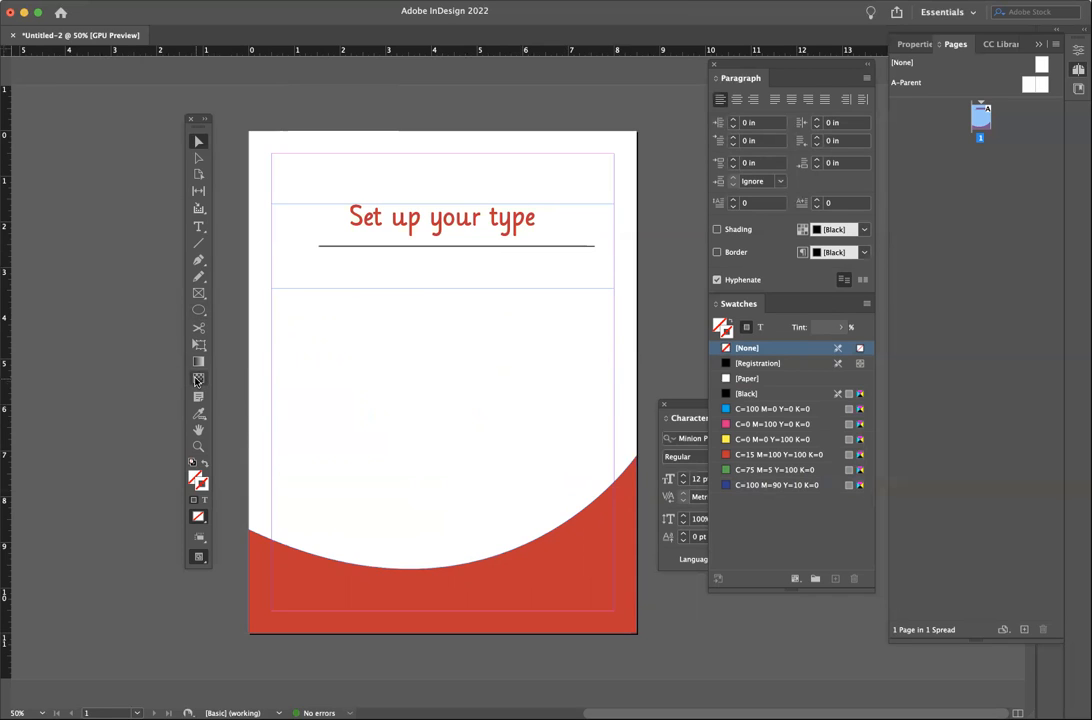
Step: Zoom in on the page to 100%, back out to 50%, and in again to 125% to examine the layout
click(197, 447)
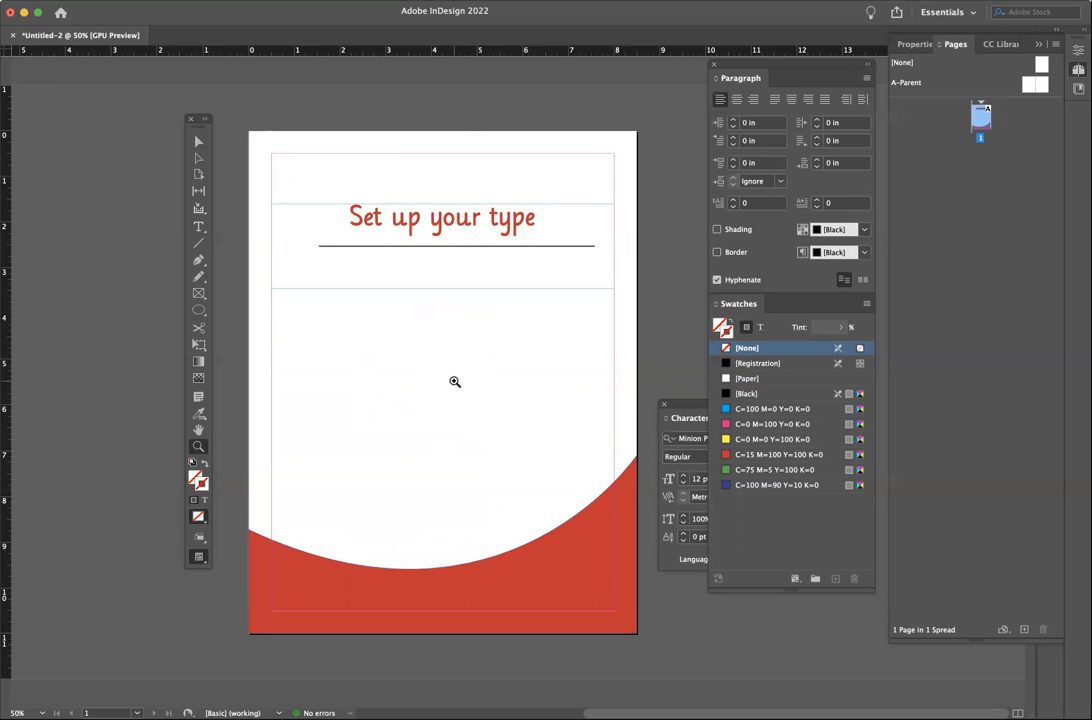
click(482, 412)
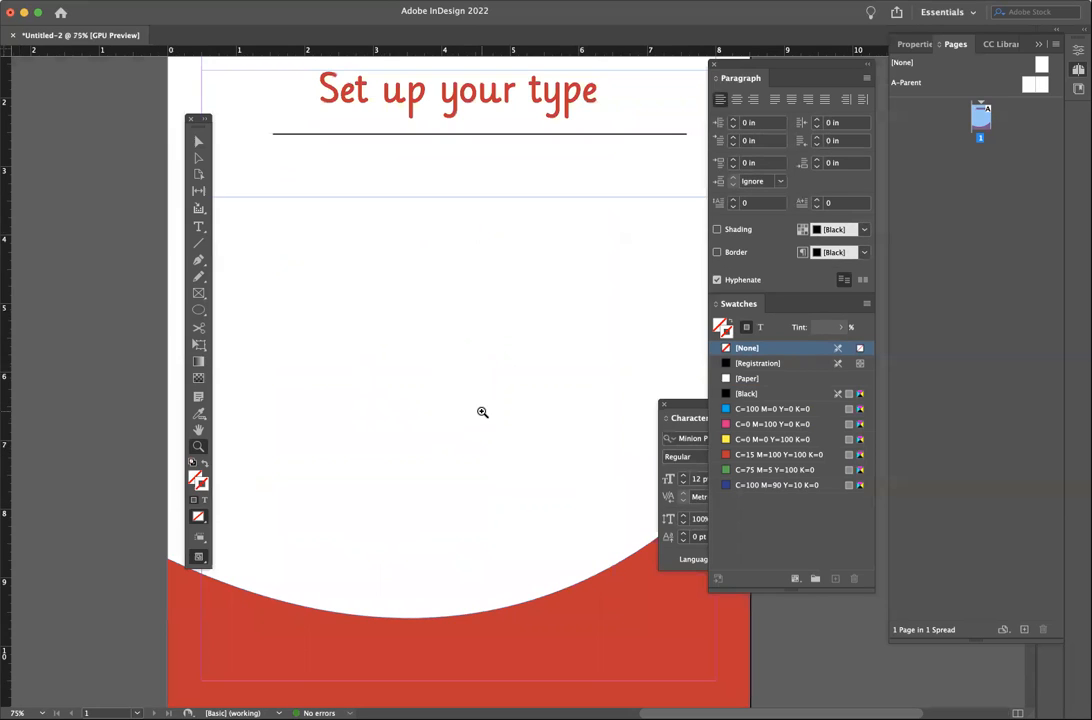
click(482, 412)
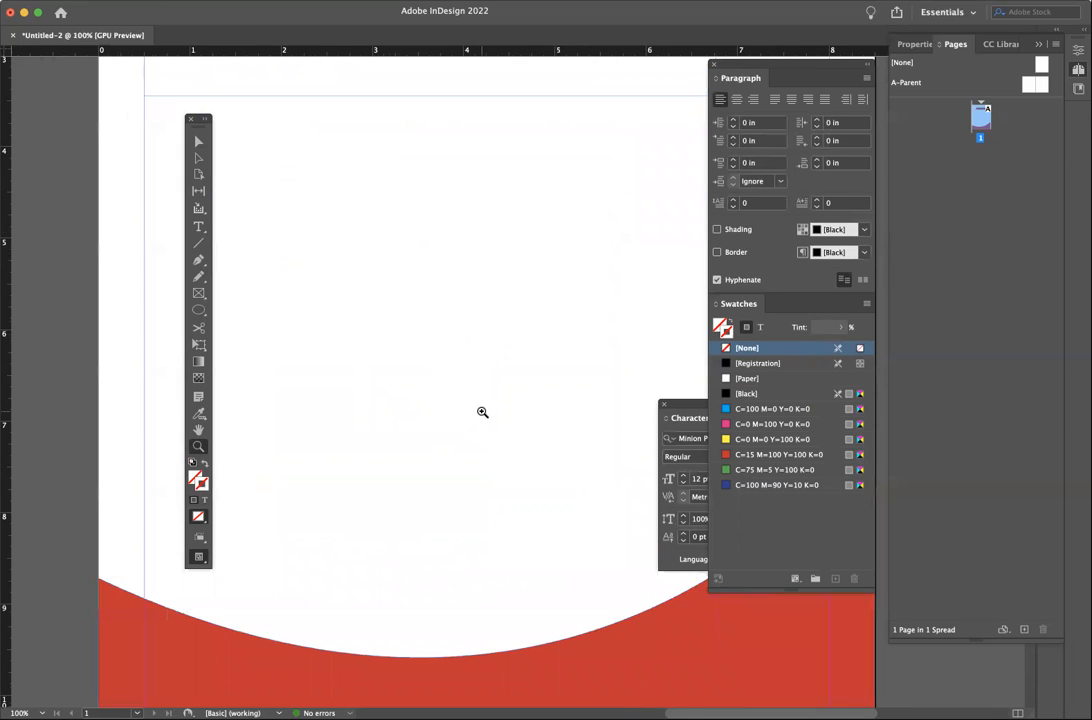
key(super+minus)
key(super+minus)
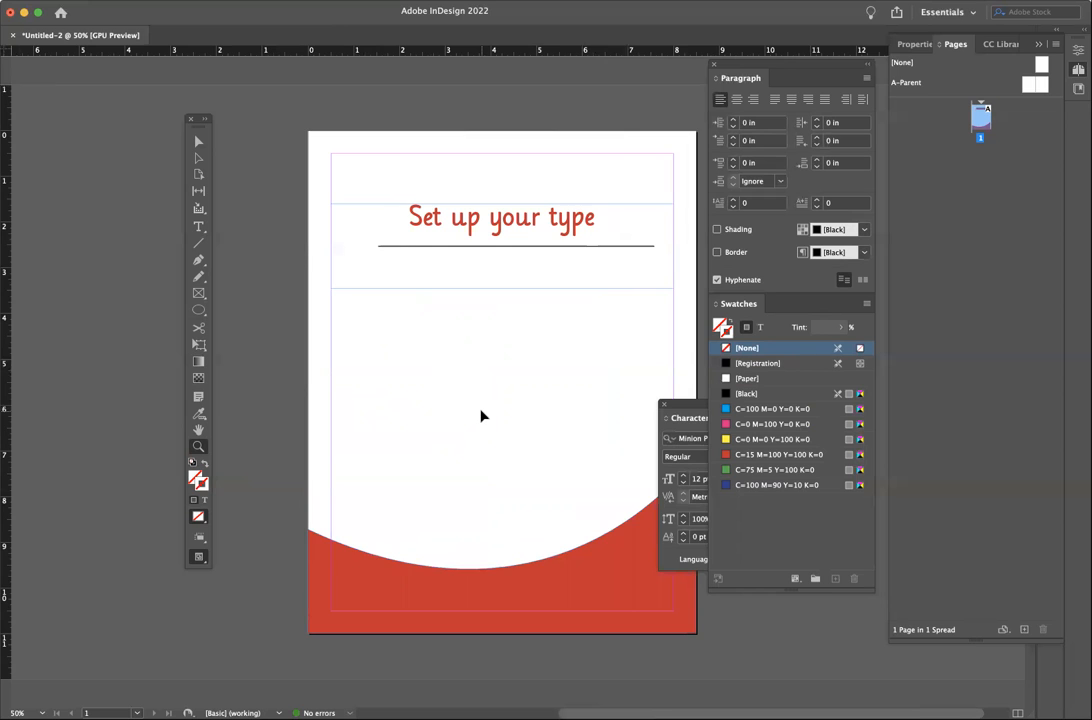
key(super+minus)
key(super+equal)
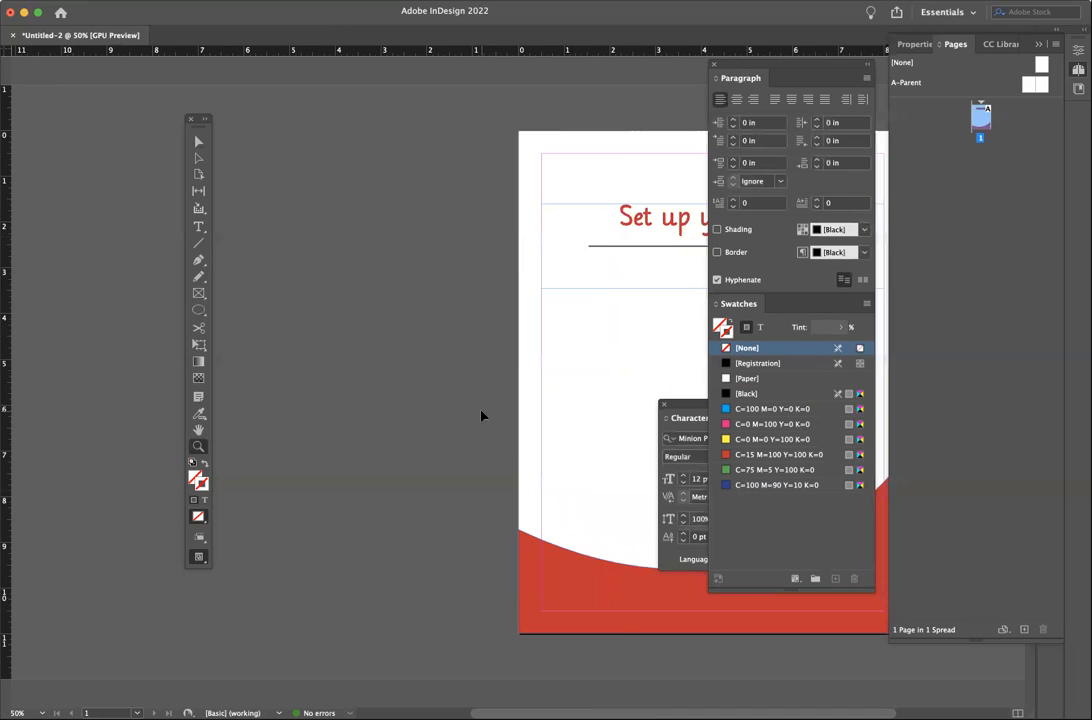
key(super+equal)
scroll(482, 412, right, 9)
scroll(482, 412, up, 2)
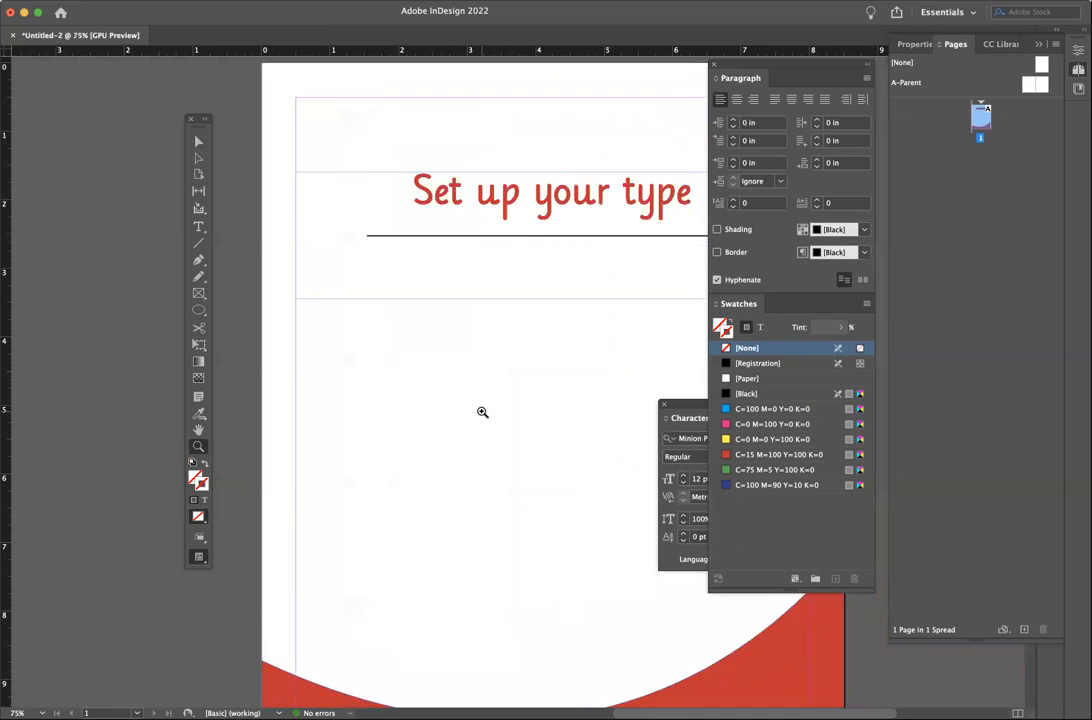
scroll(482, 412, left, 5)
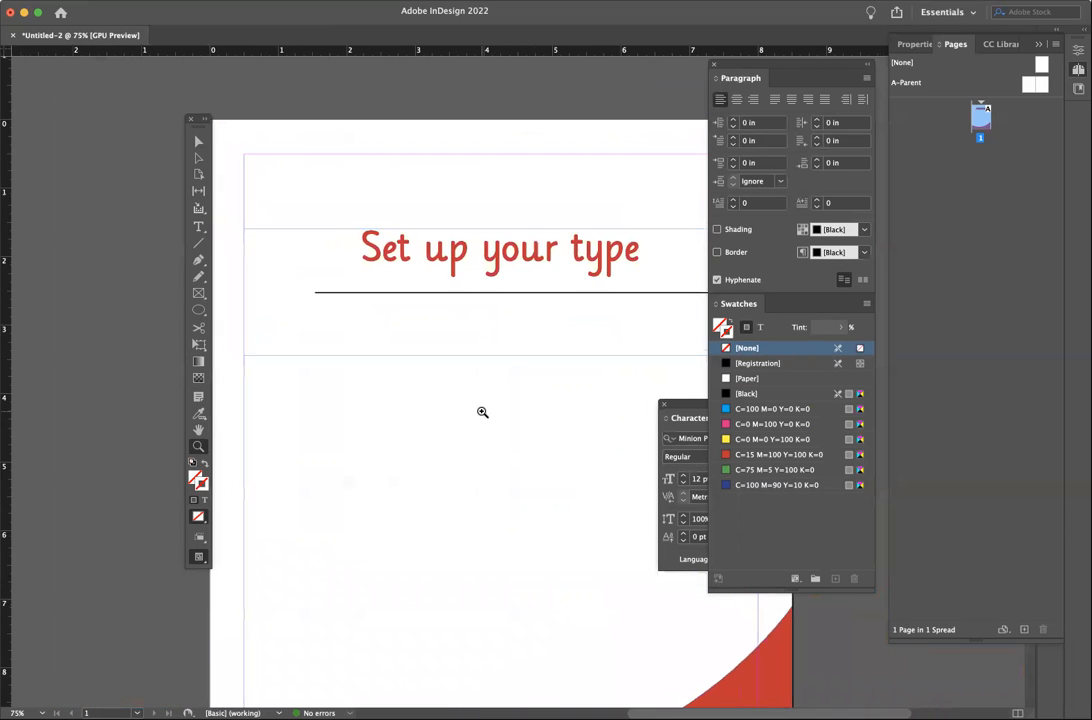
click(434, 419)
click(434, 419)
Step: Pan across the magnified page to view the red curved shape along its bottom edge
click(198, 141)
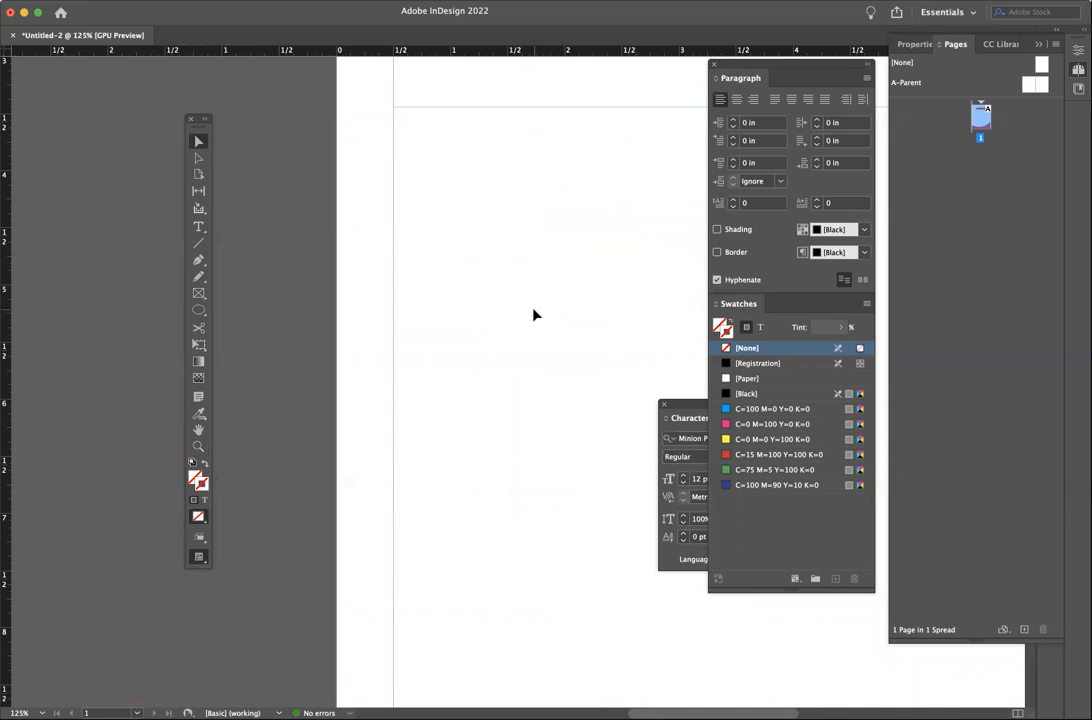
scroll(534, 314, down, 5)
scroll(534, 314, right, 3)
scroll(534, 314, left, 3)
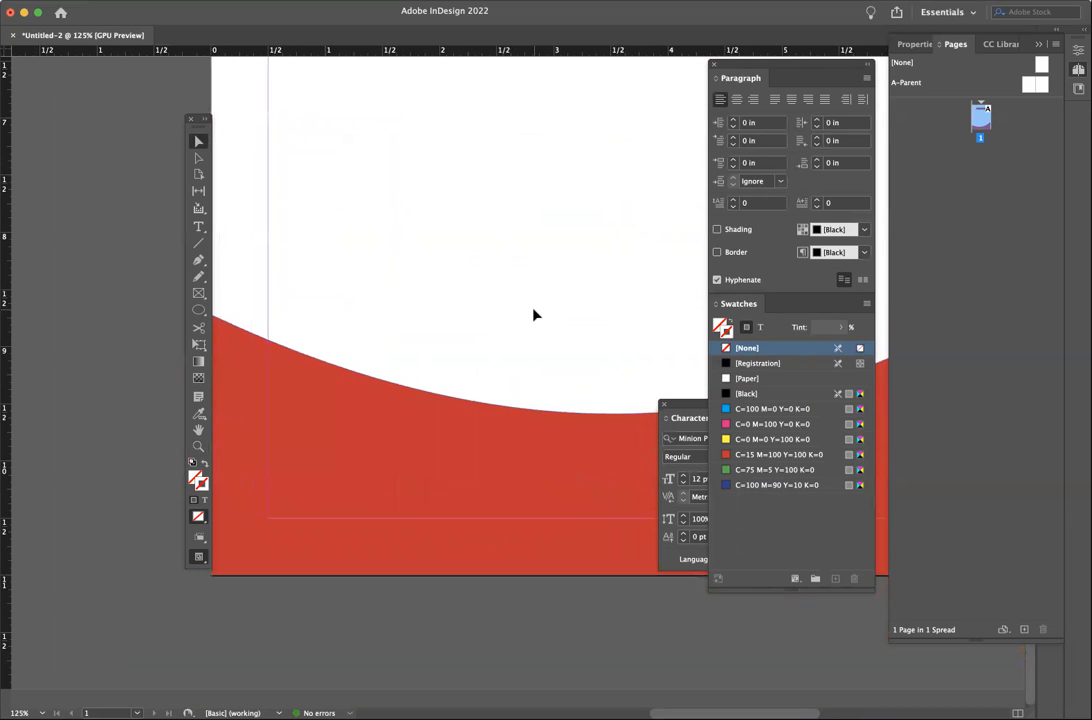
scroll(534, 314, up, 2)
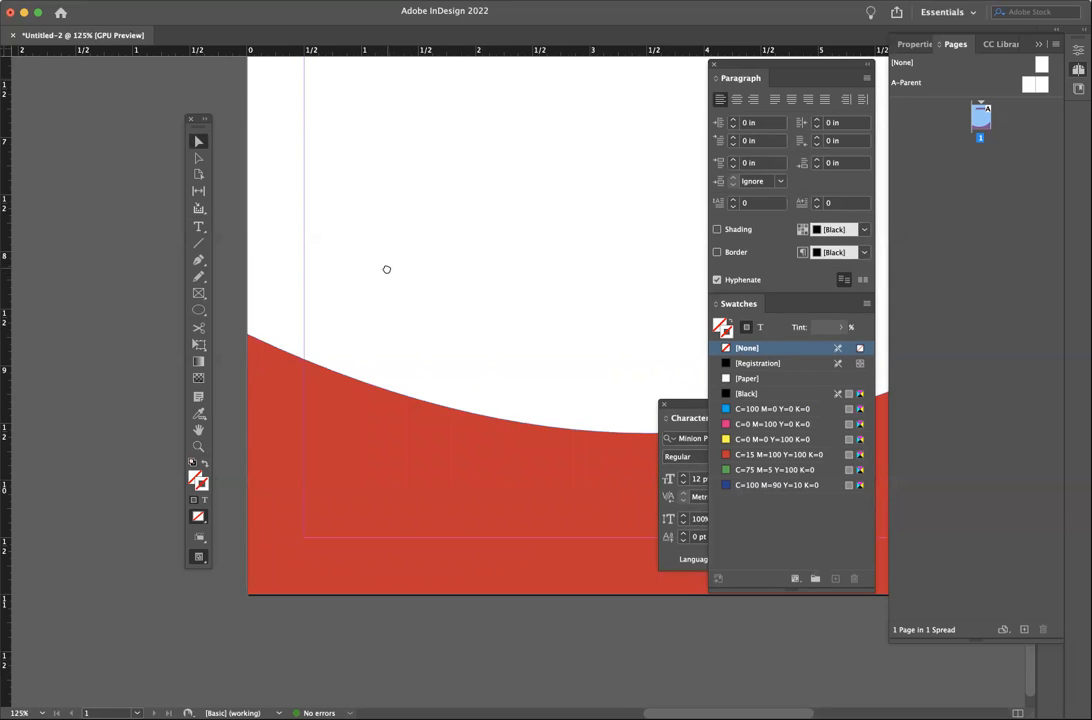
scroll(386, 269, right, 10)
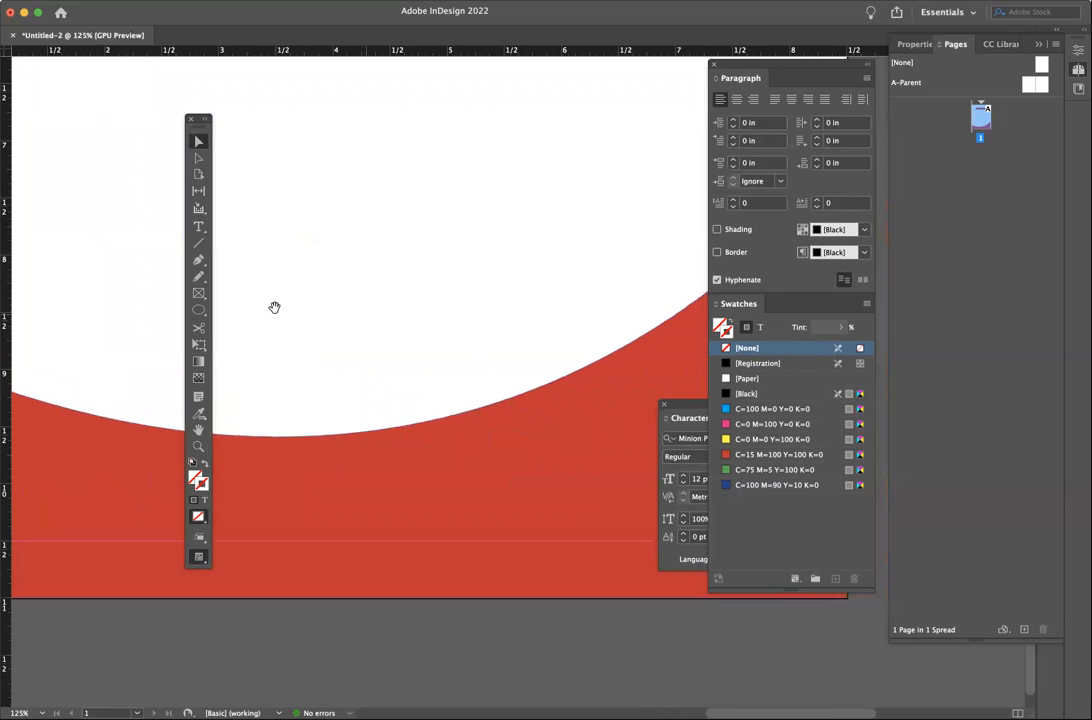
Step: View the red curve where it meets the page's right edge and zoom out to 50% to show the whole page
scroll(419, 339, right, 6)
scroll(419, 339, up, 2)
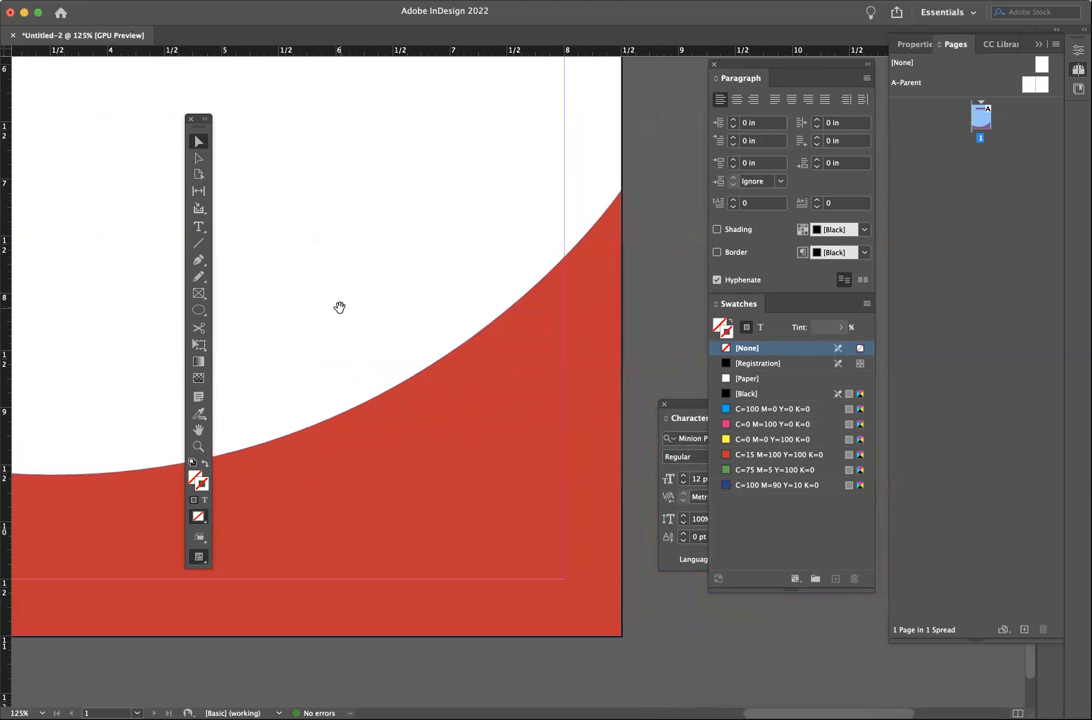
key(super+minus)
key(super+minus)
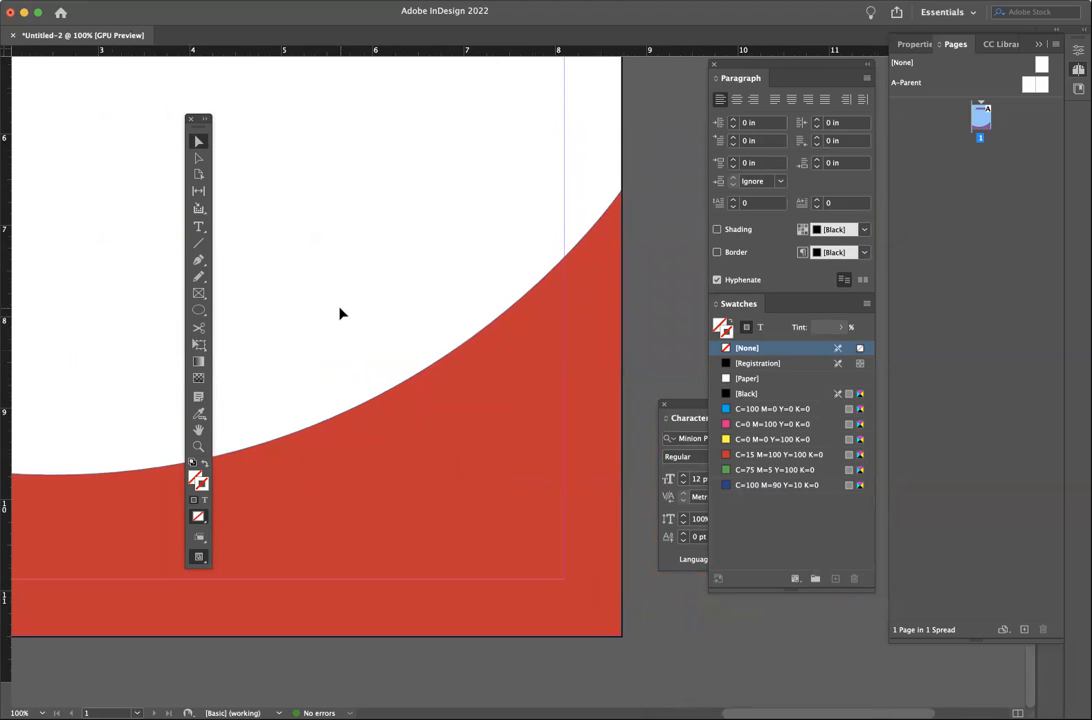
key(super+minus)
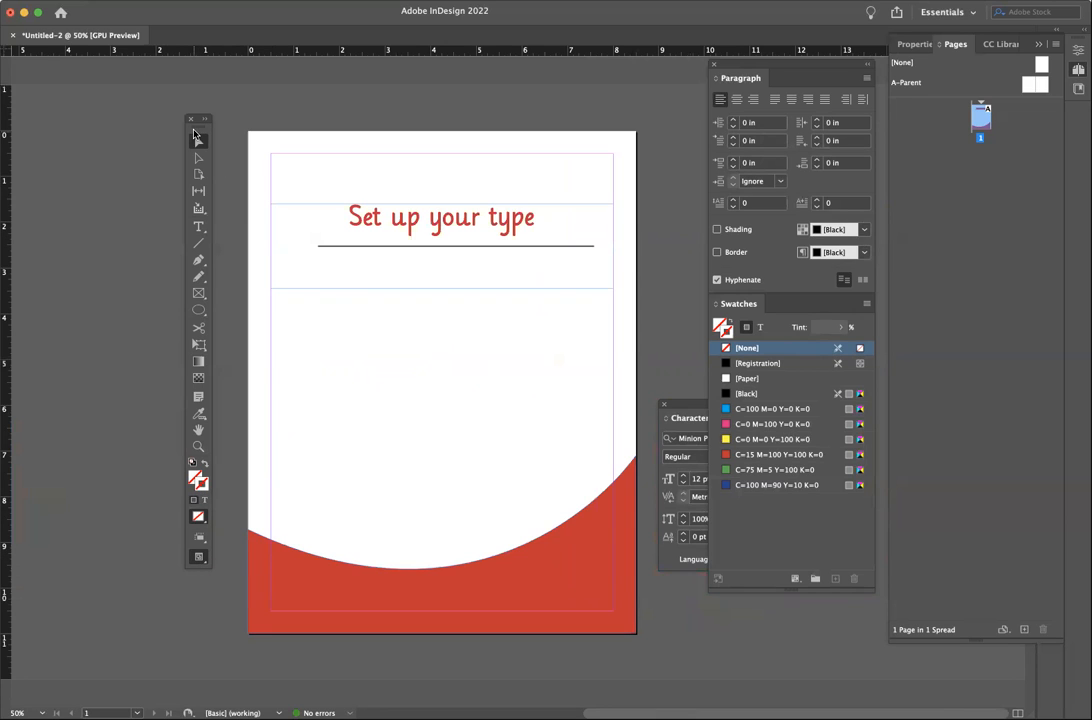
Step: Move the floating toolbox away from the page and cycle through its single-column, two-column and single-row layouts, ending with two columns
drag(194, 131, 143, 143)
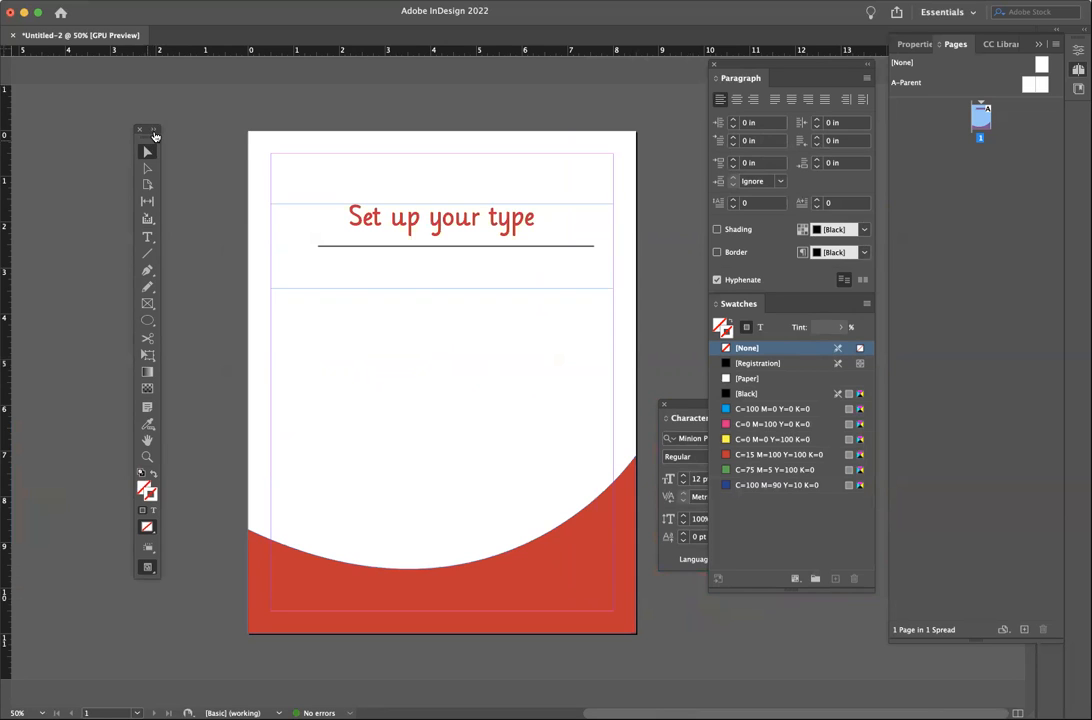
click(154, 130)
click(138, 147)
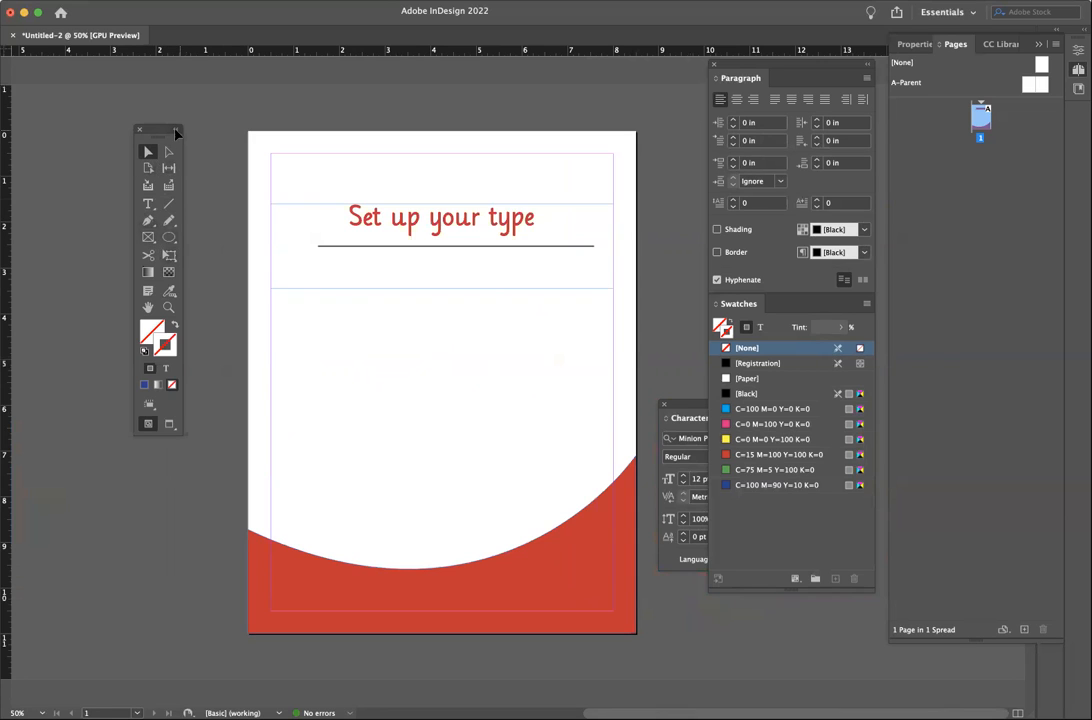
click(179, 133)
click(156, 130)
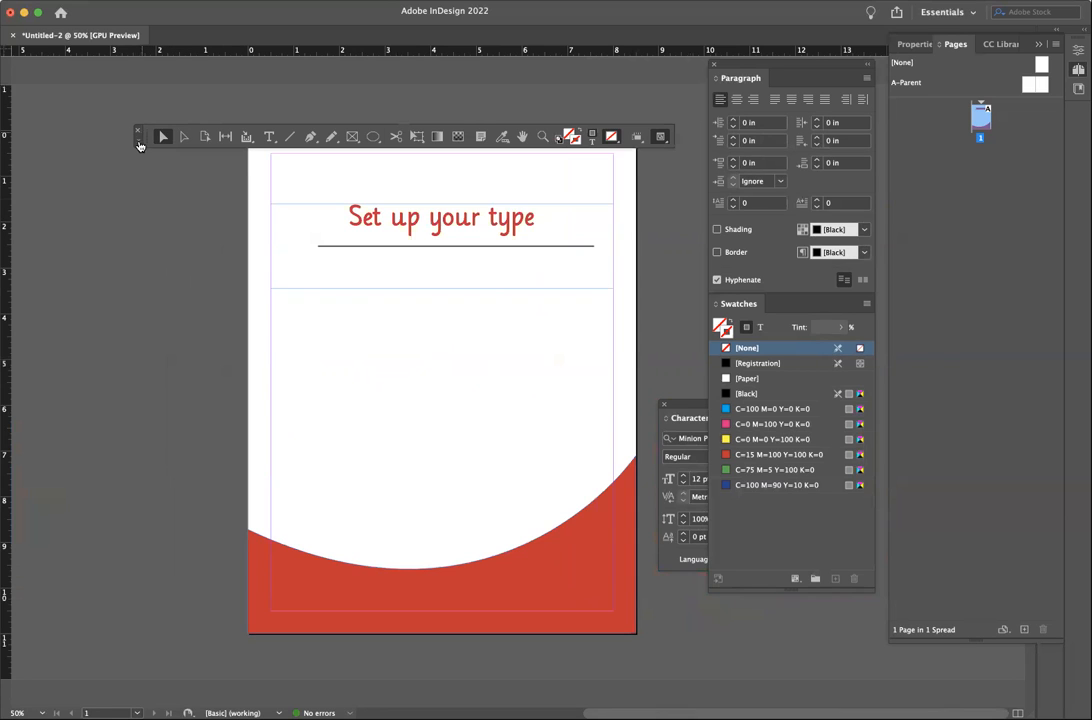
click(139, 140)
click(145, 130)
drag(117, 141, 111, 138)
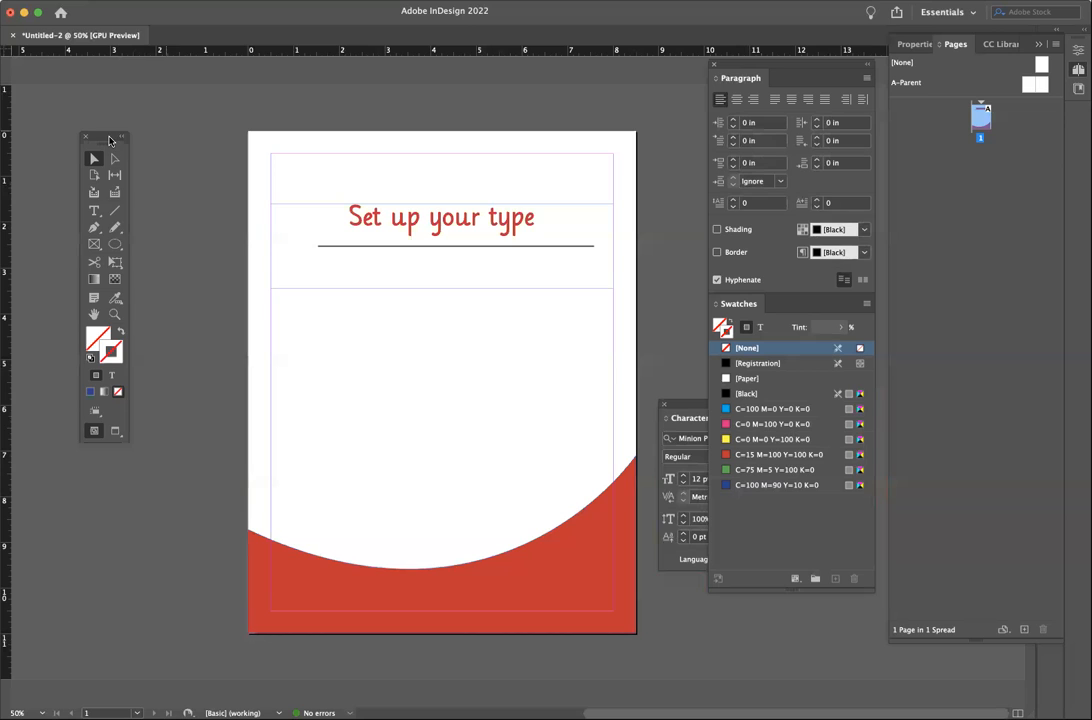
click(123, 138)
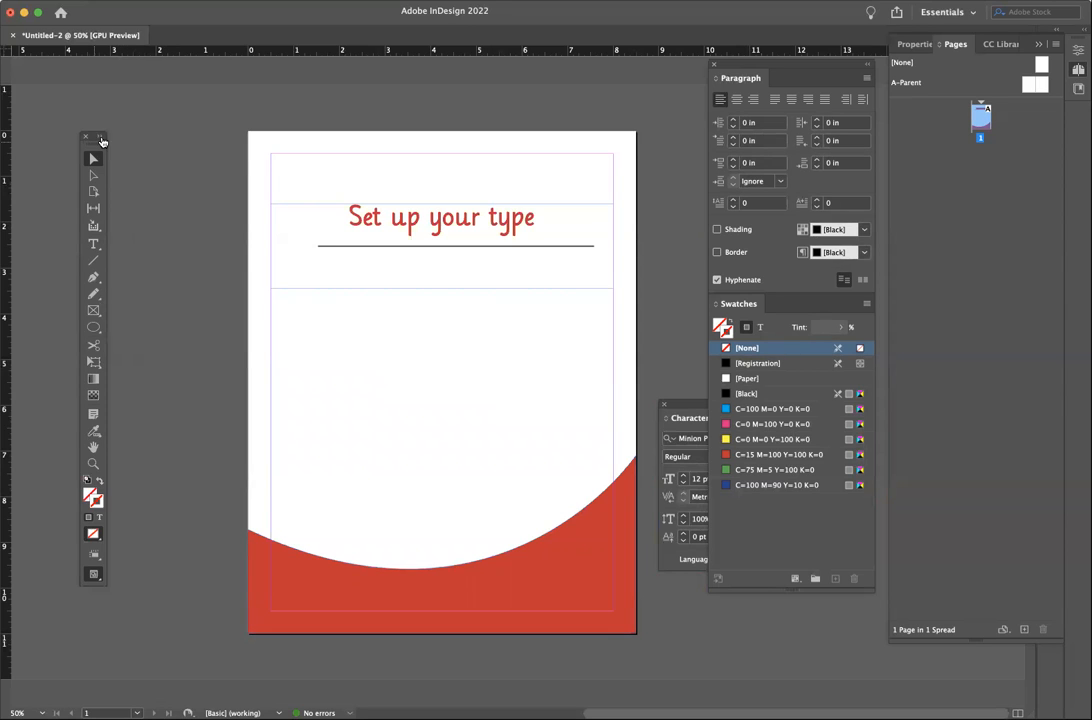
click(98, 135)
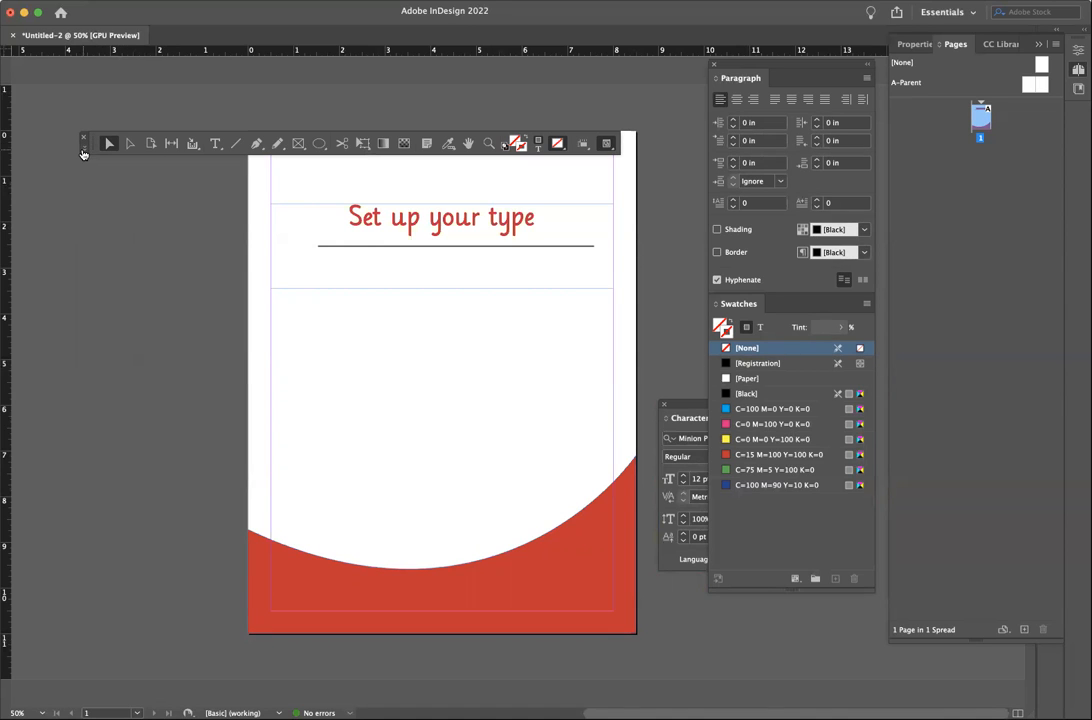
click(83, 152)
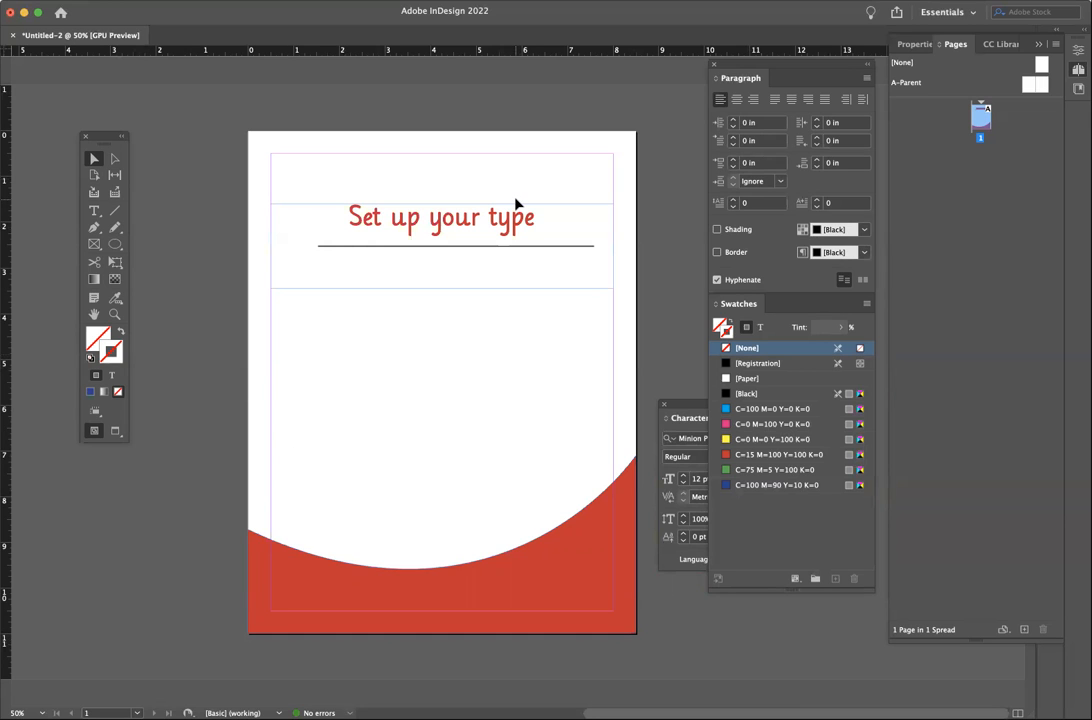
Step: Move the Character panel lower over the Swatches panel, and detach the Pages panel and place it over the CC Libraries panel
drag(686, 405, 722, 469)
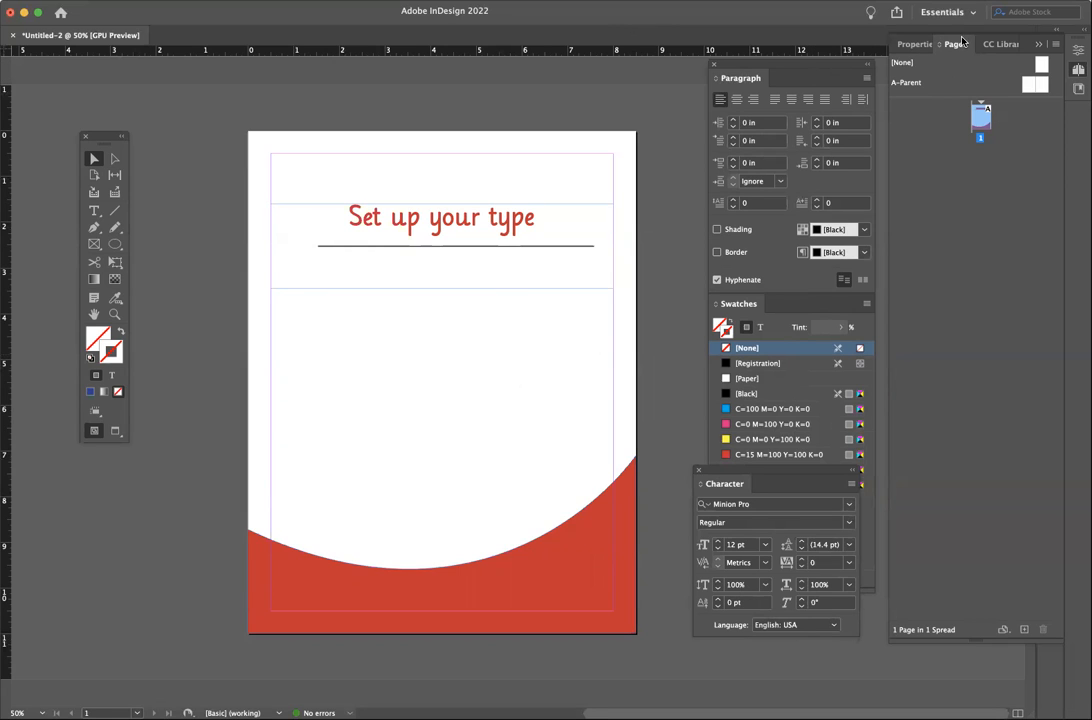
drag(958, 45, 540, 103)
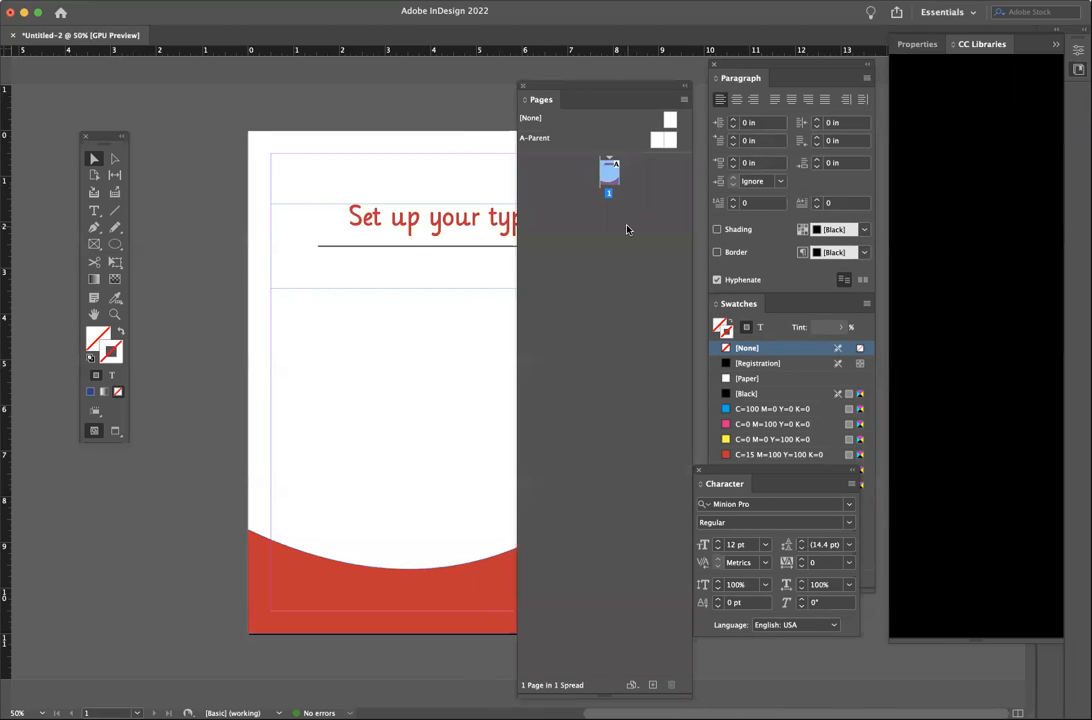
drag(546, 93, 492, 72)
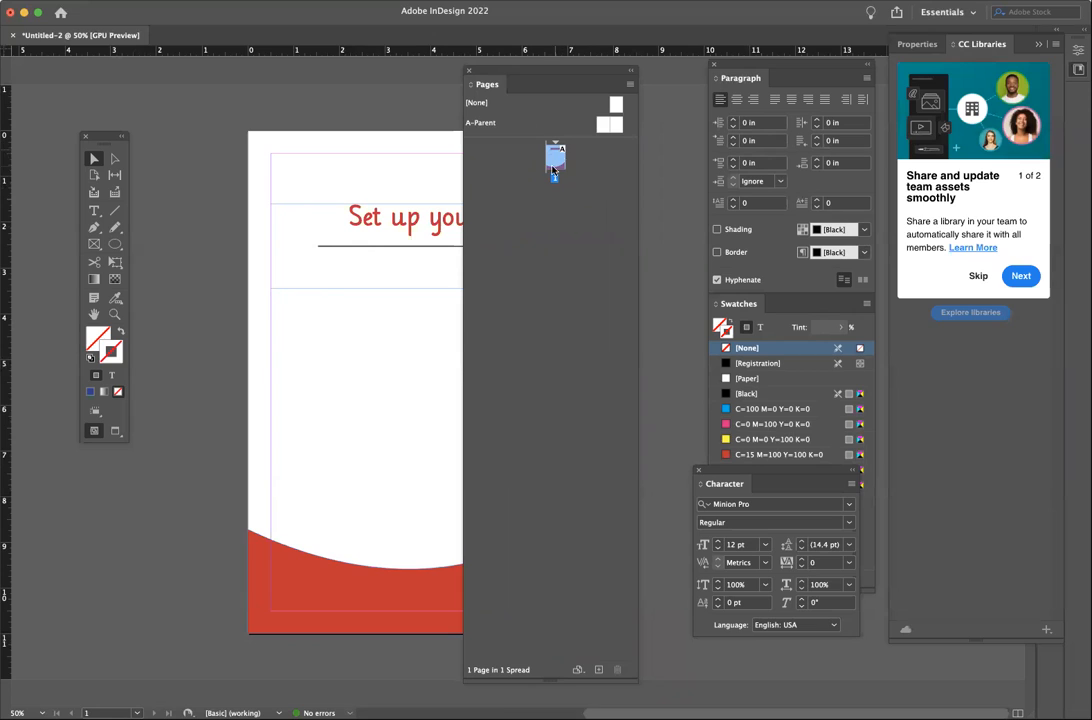
drag(556, 165, 555, 168)
drag(557, 73, 588, 73)
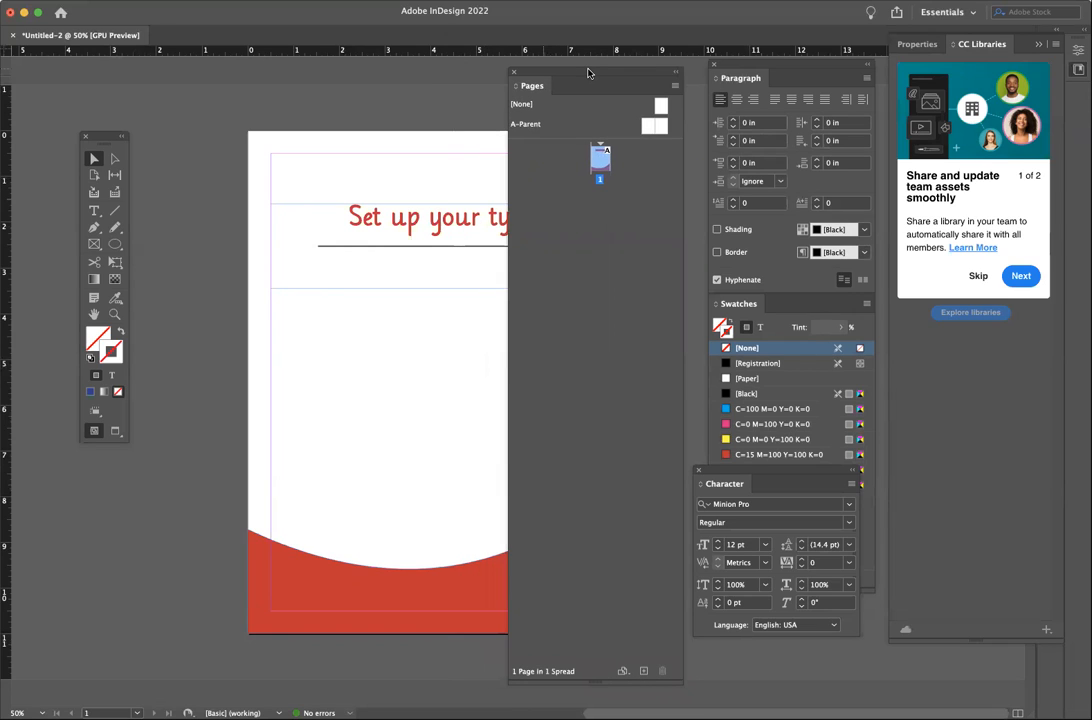
drag(544, 93, 538, 67)
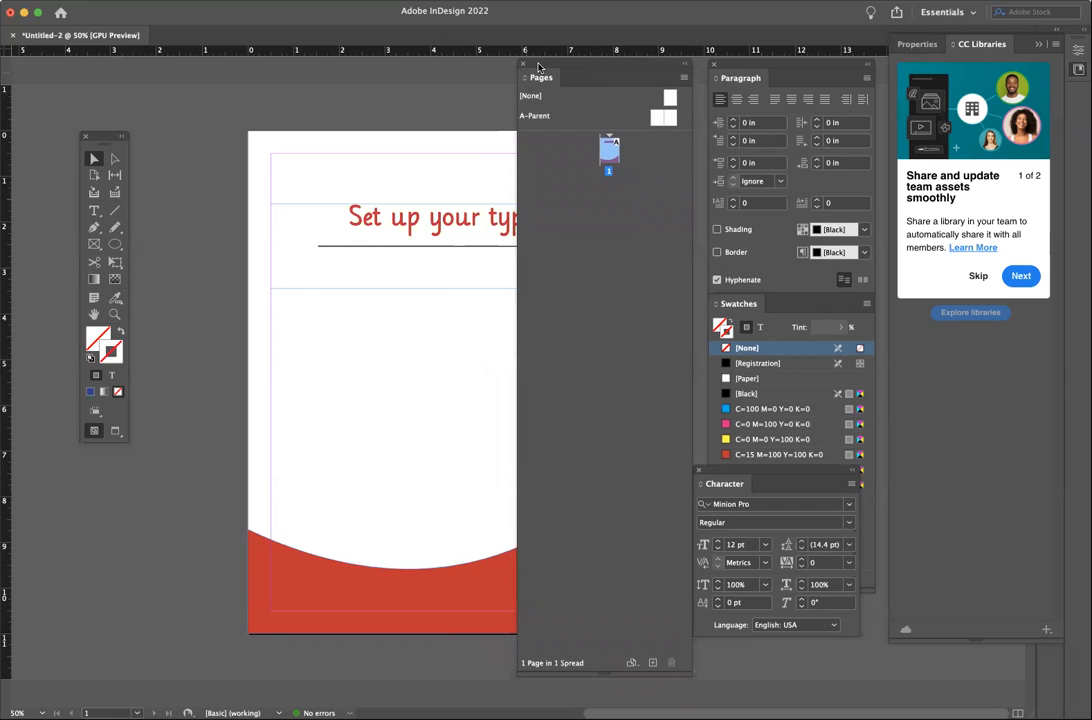
drag(538, 67, 968, 67)
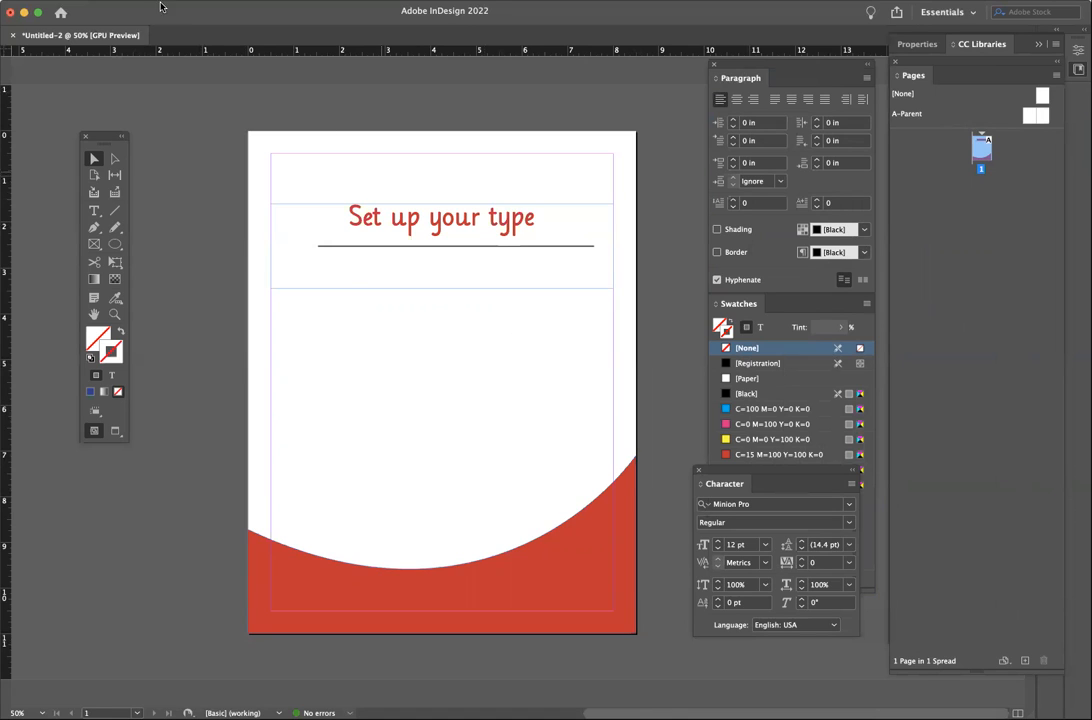
Step: Review the ruler units and keyboard increments in the Units & Increments preferences and close the dialog
click(58, 0)
click(58, 2)
click(58, 2)
mouse_move(58, 27)
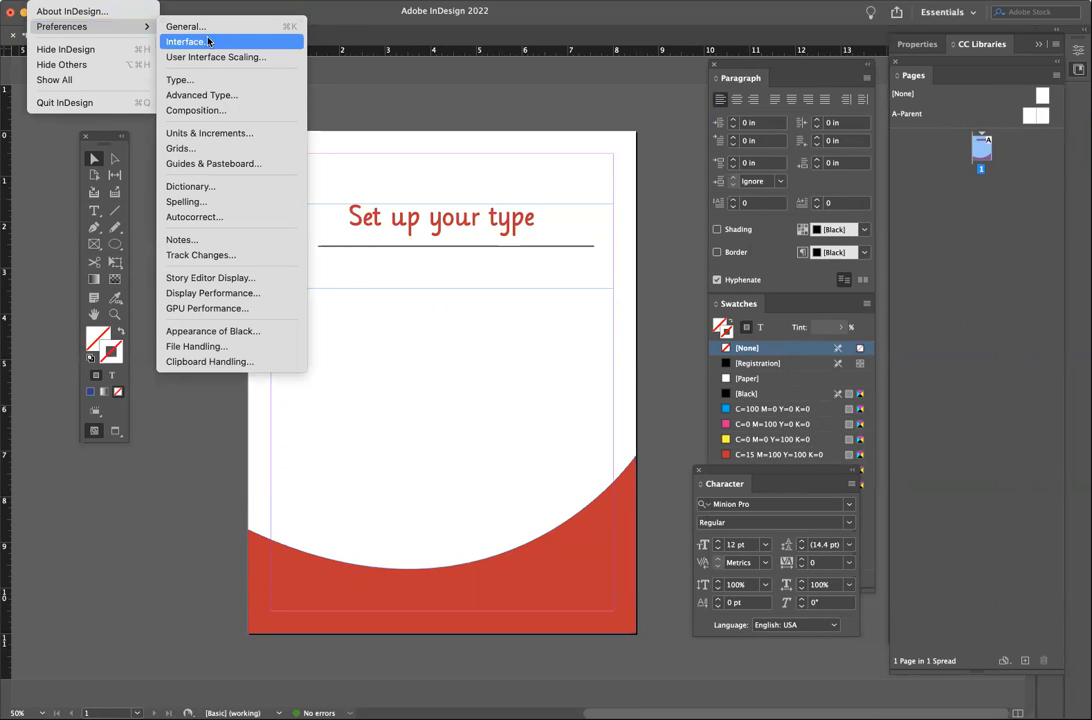
click(209, 136)
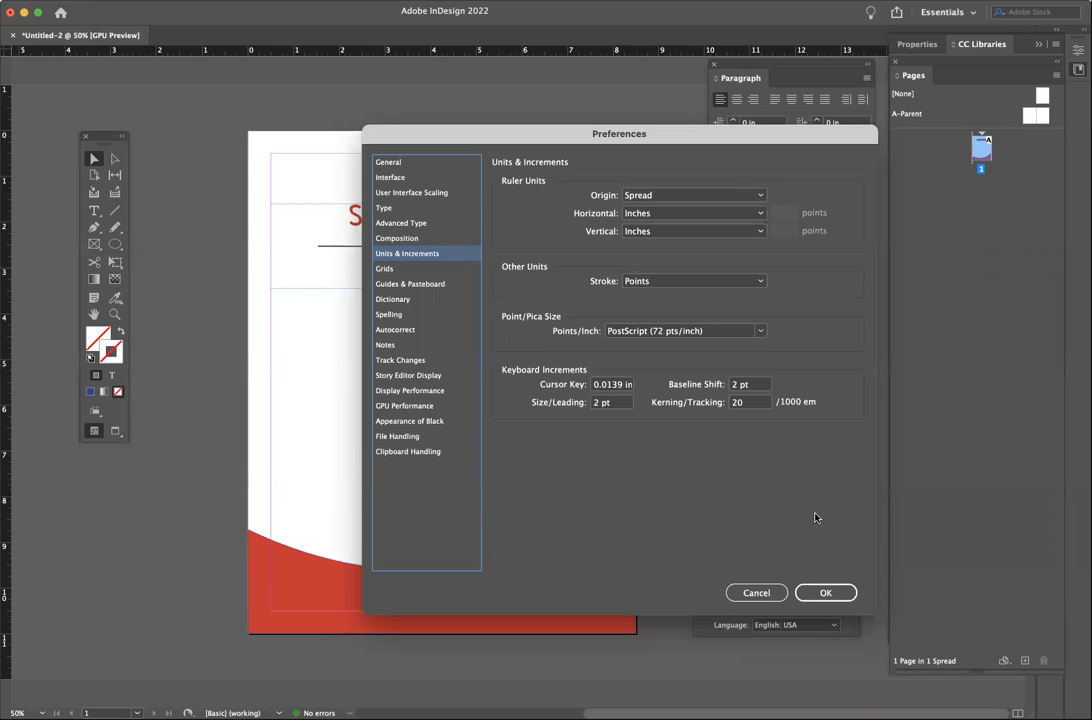
click(829, 592)
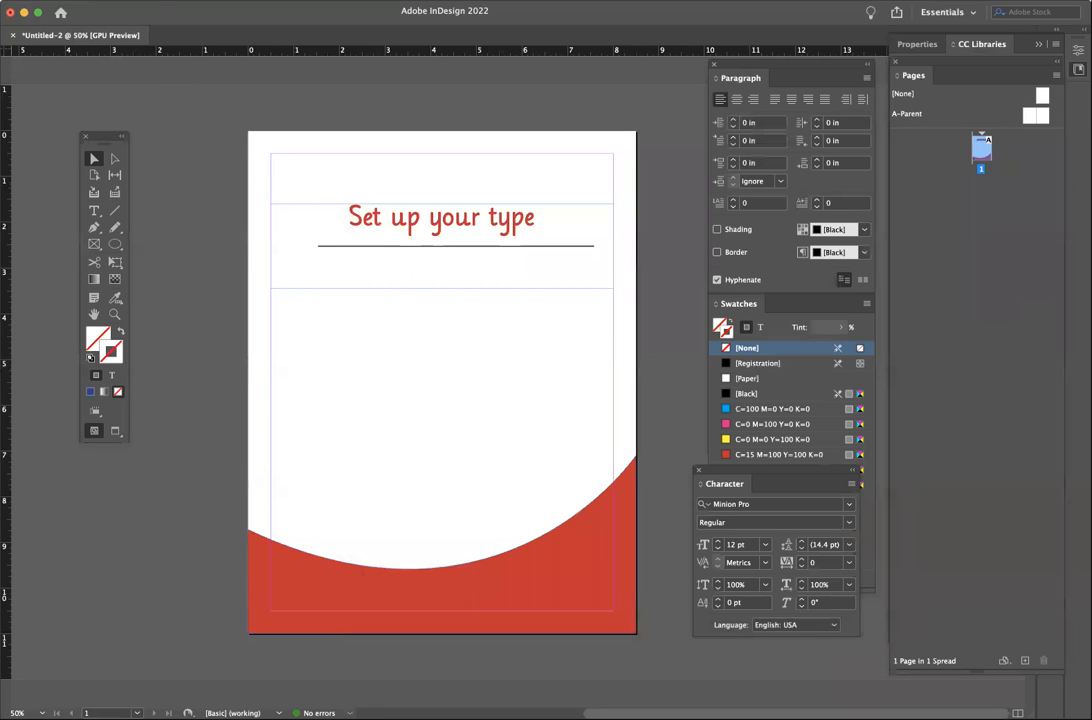
click(50, 2)
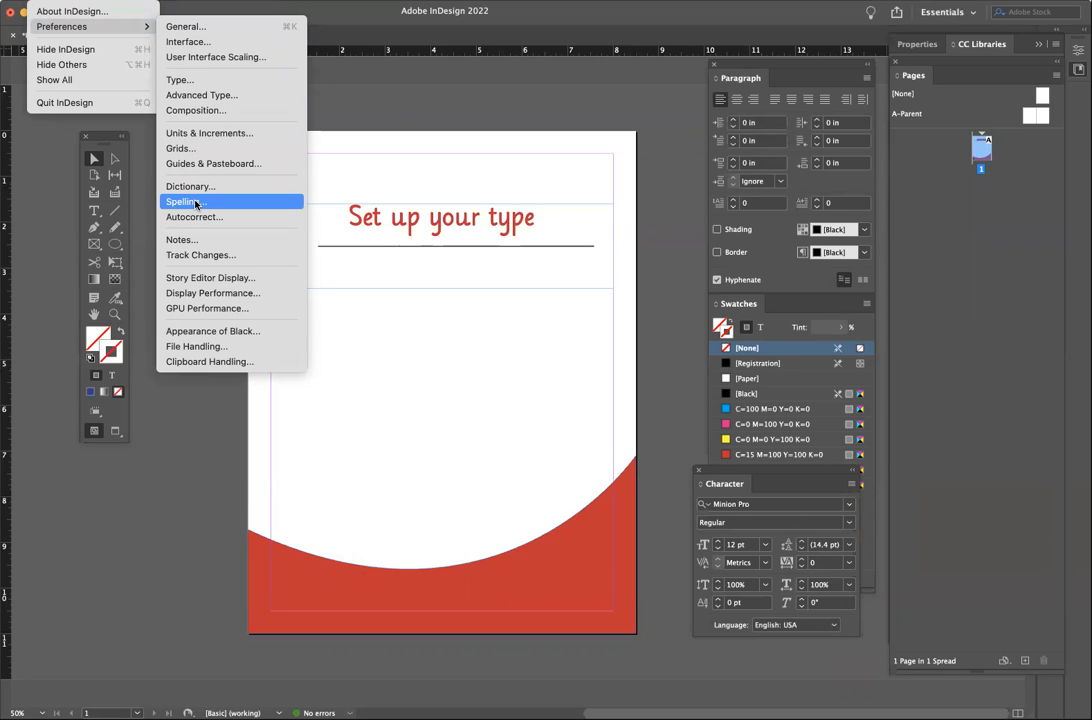
mouse_move(94, 1)
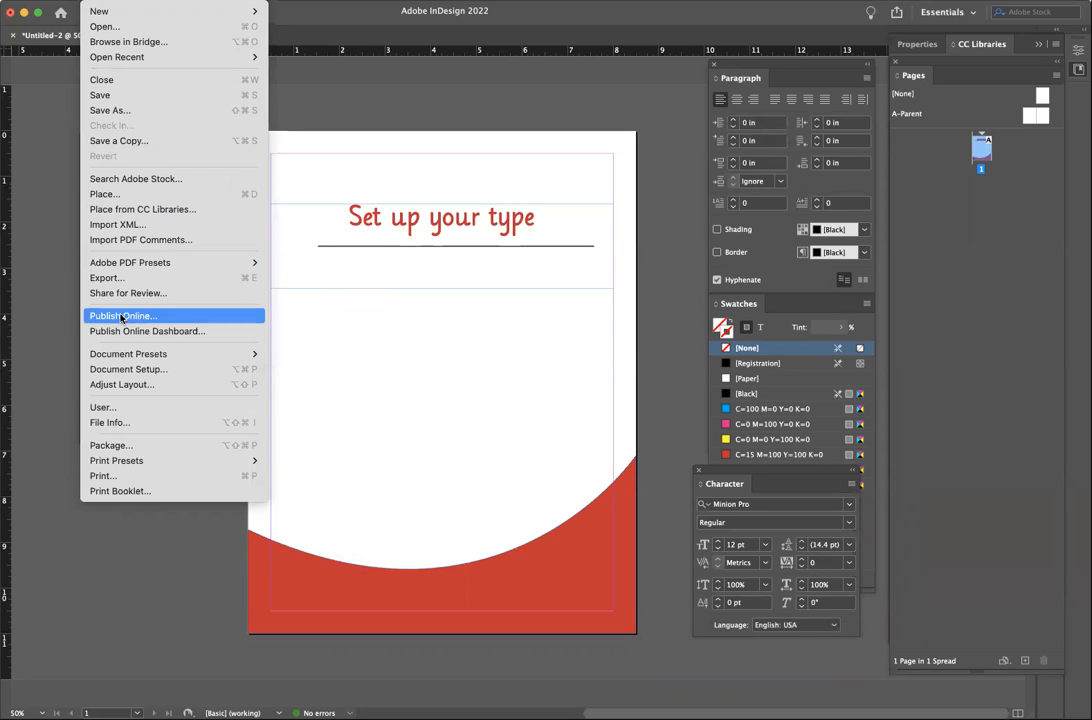
mouse_move(142, 264)
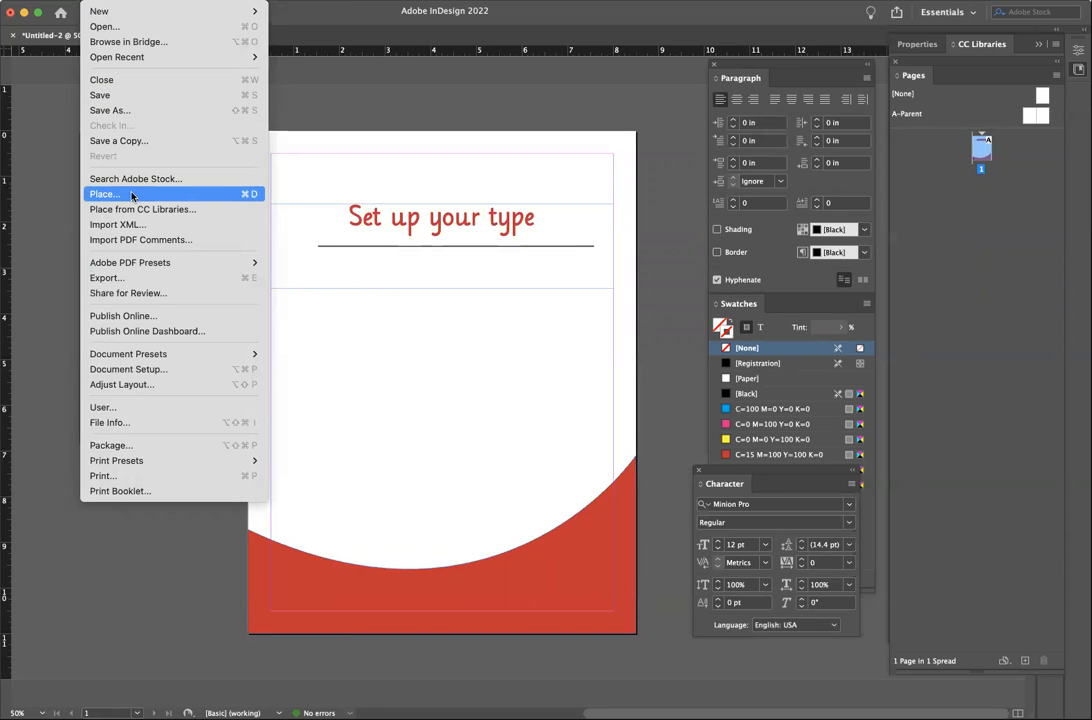
click(279, 92)
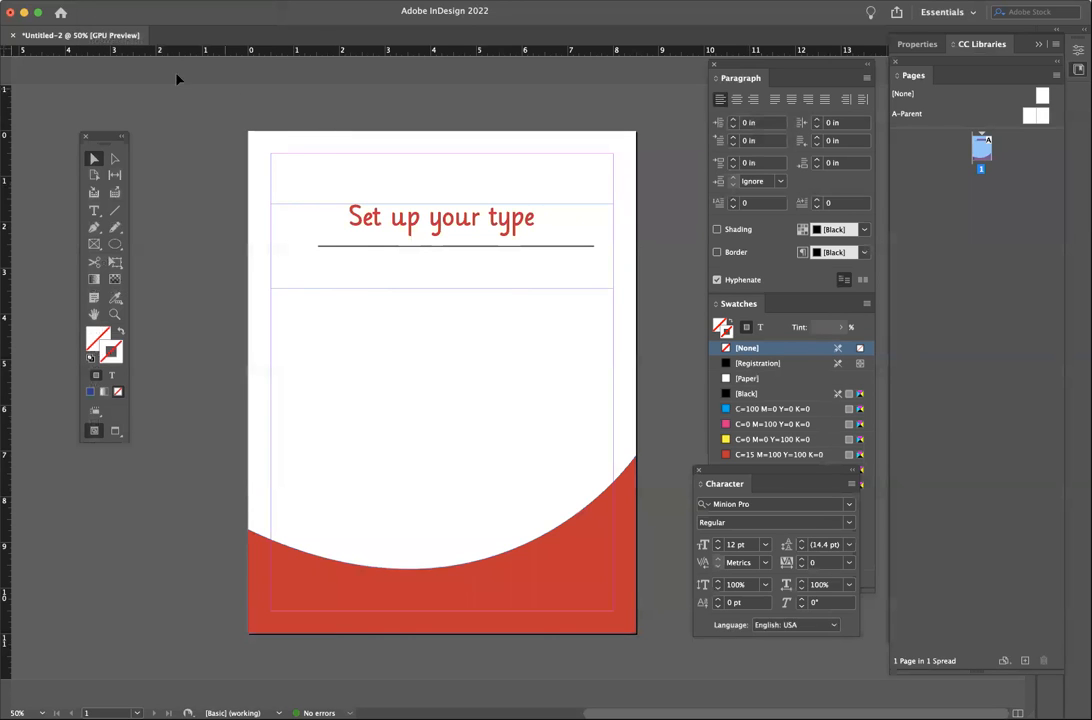
Step: Save the document to the Desktop as demo in the InDesign 2022 document format
click(98, 1)
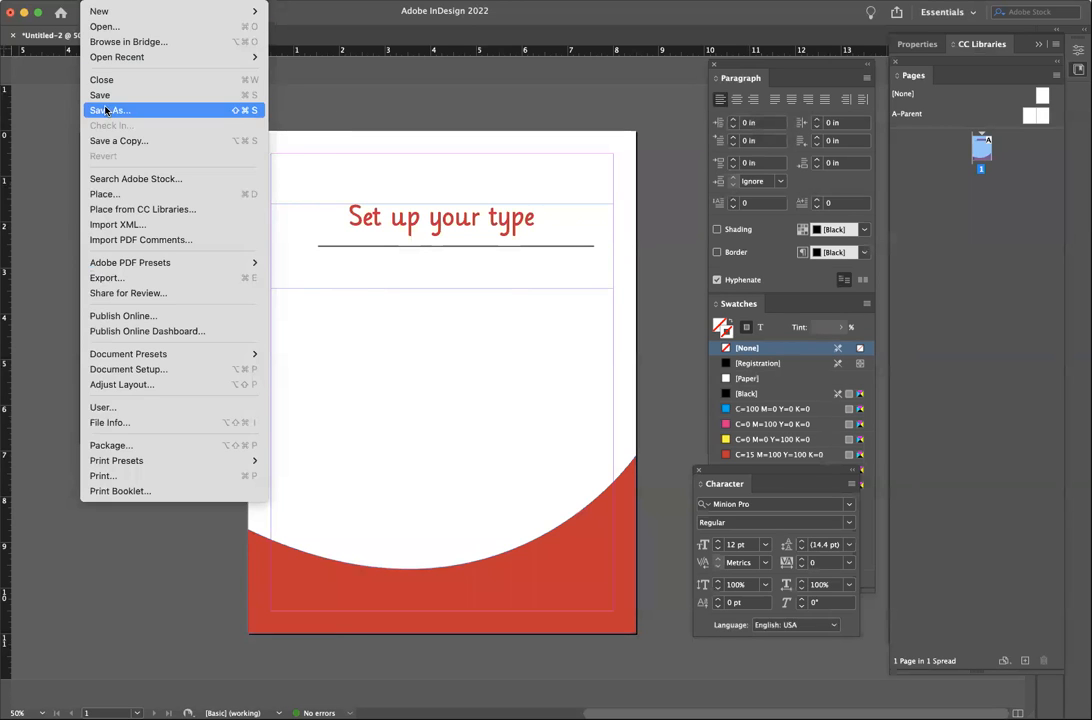
click(483, 358)
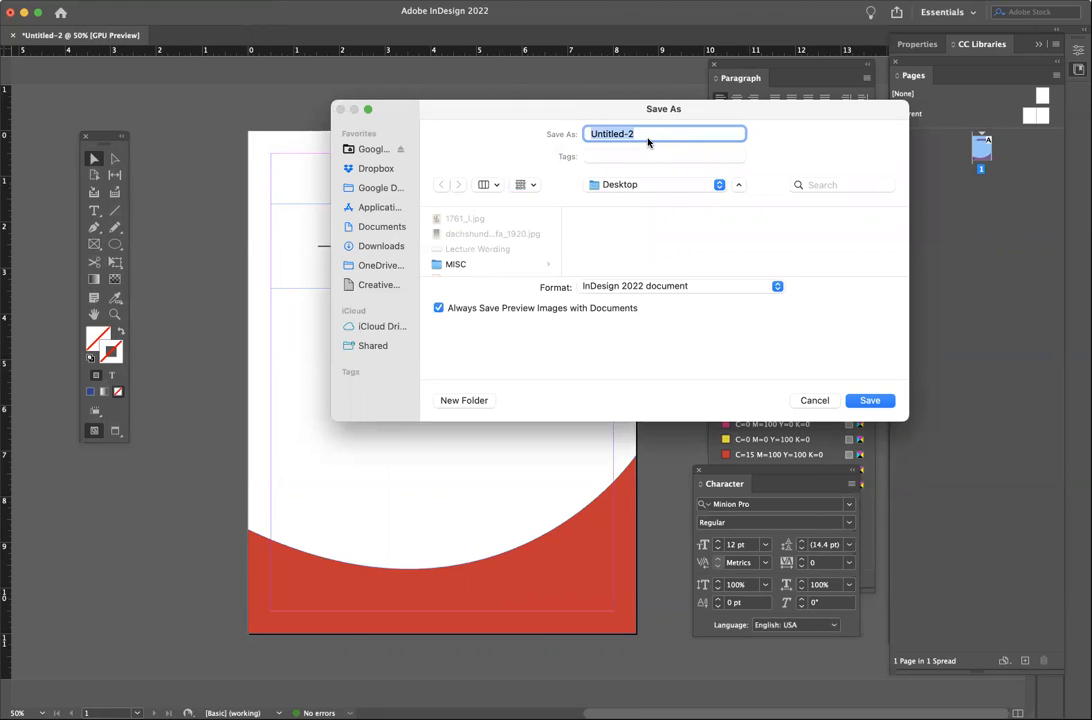
text(demo)
click(603, 288)
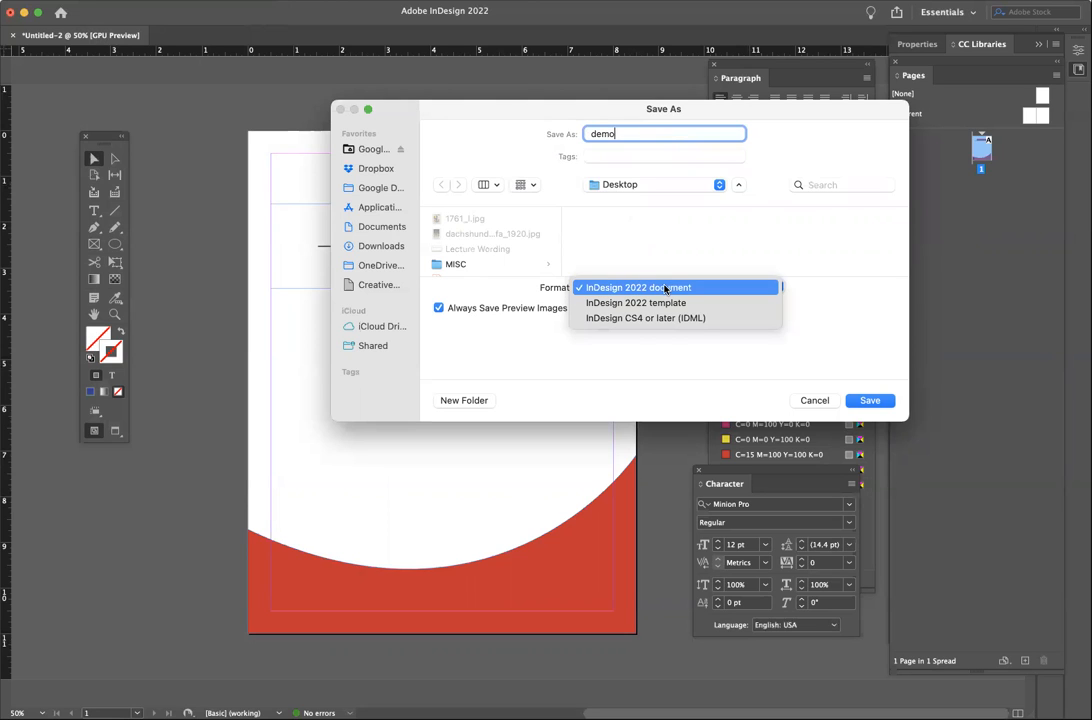
click(679, 288)
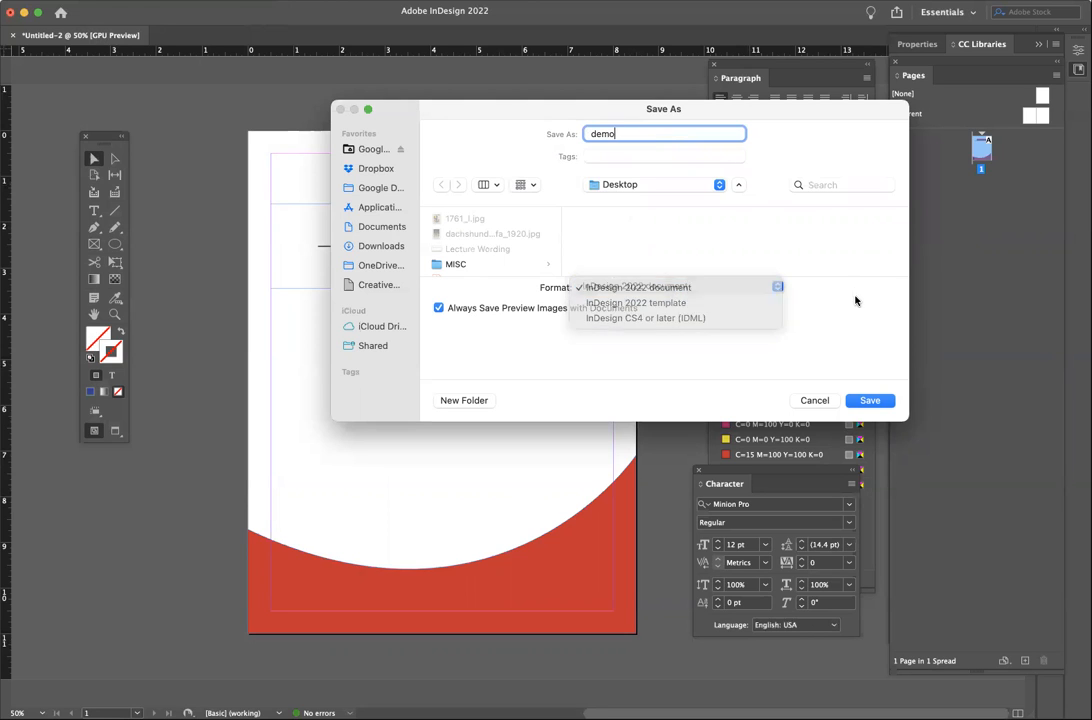
click(869, 401)
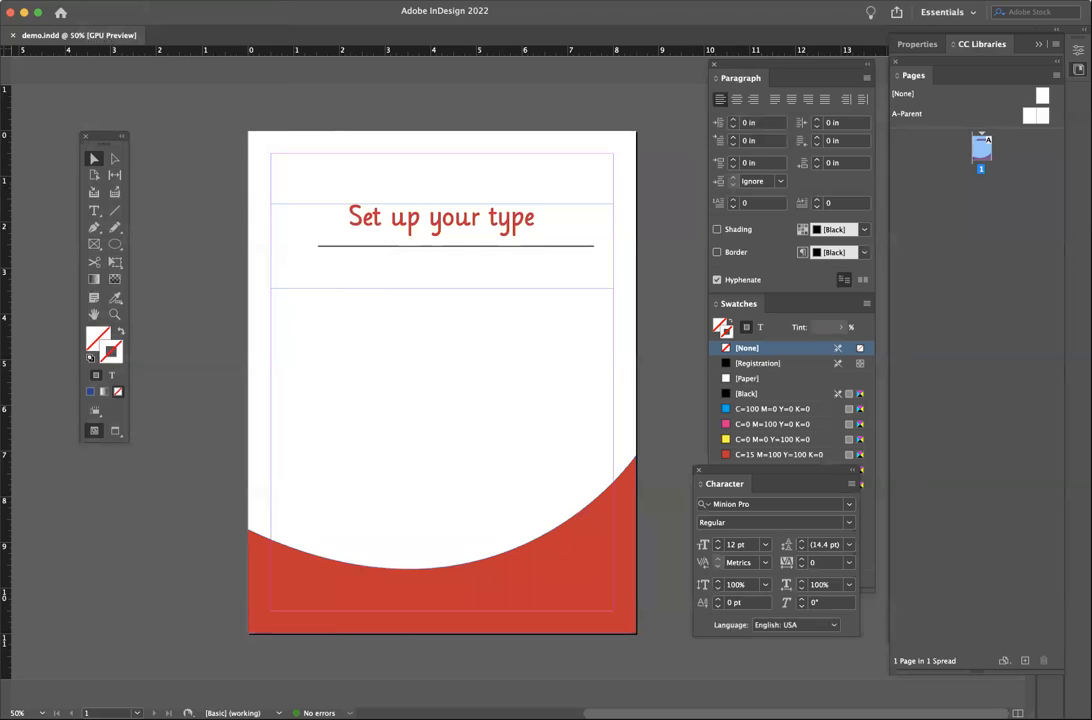
Step: Hide all the panels and show them again, and reposition the floating toolbox on the pasteboard beside the page
key(Tab)
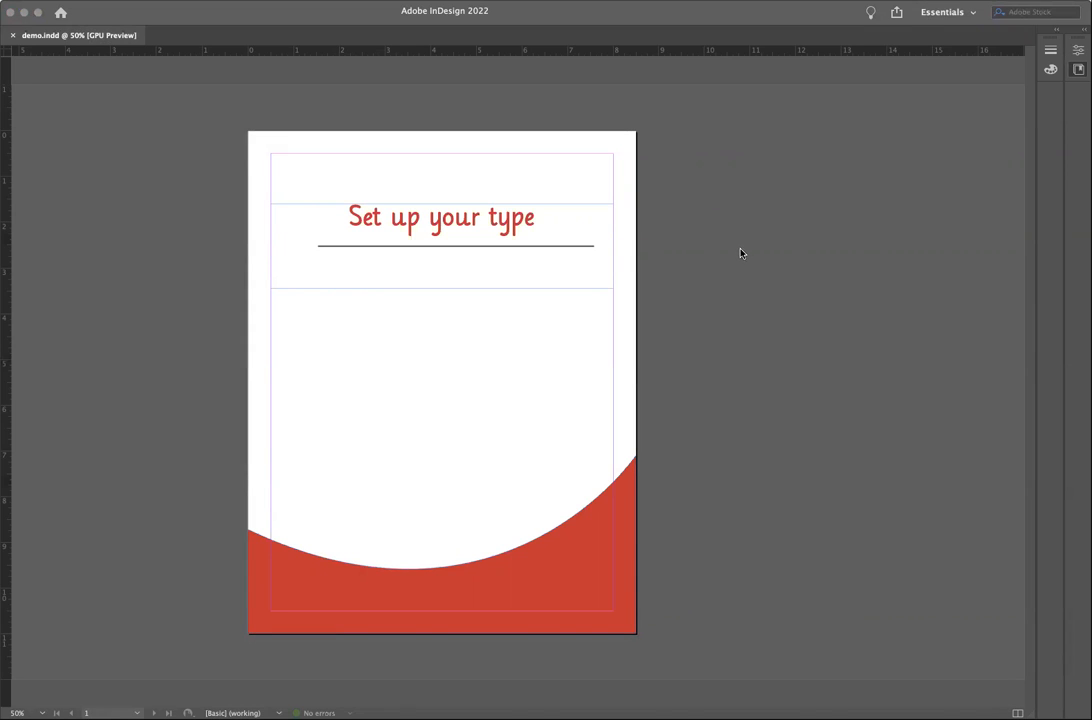
click(668, 237)
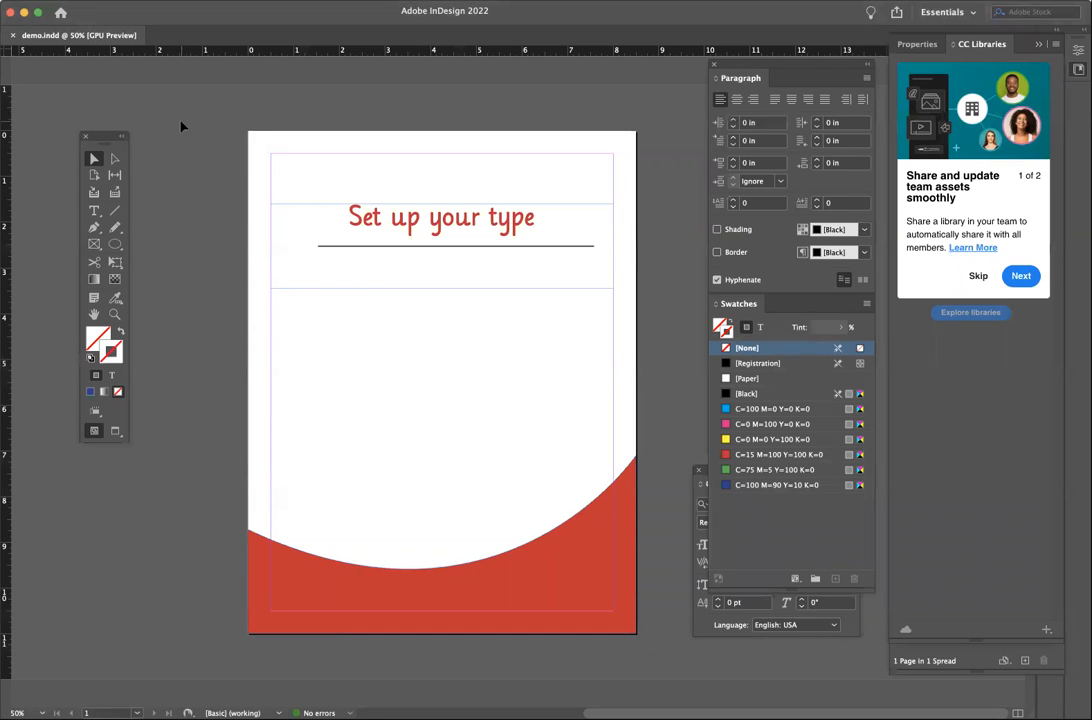
drag(107, 139, 89, 113)
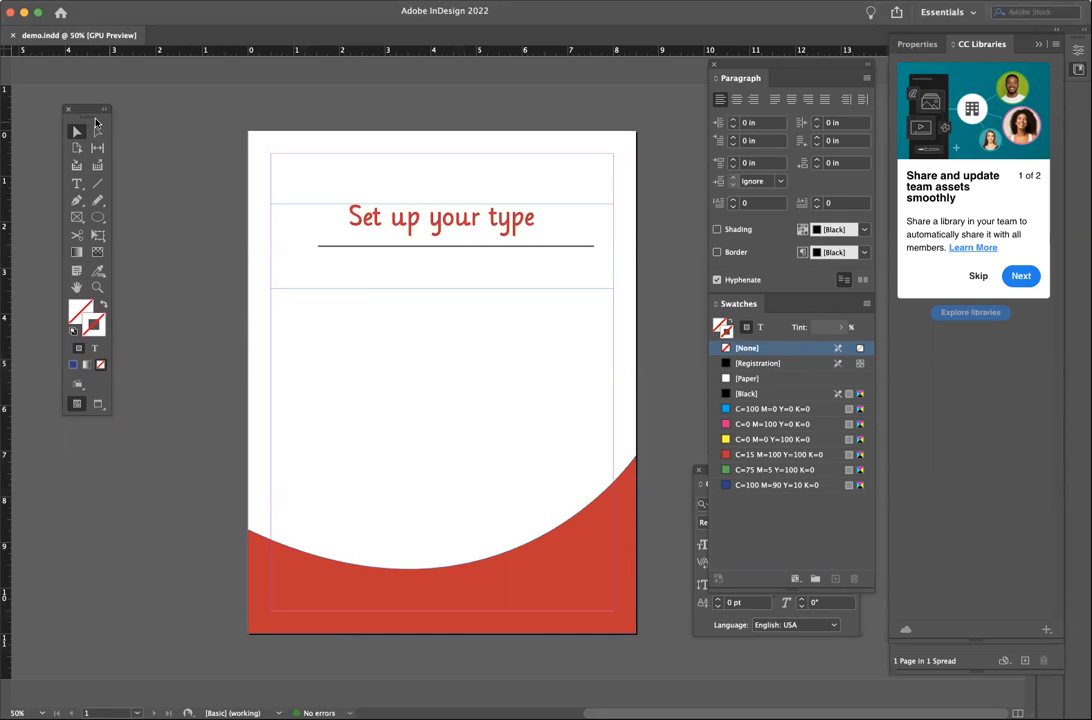
drag(82, 107, 130, 110)
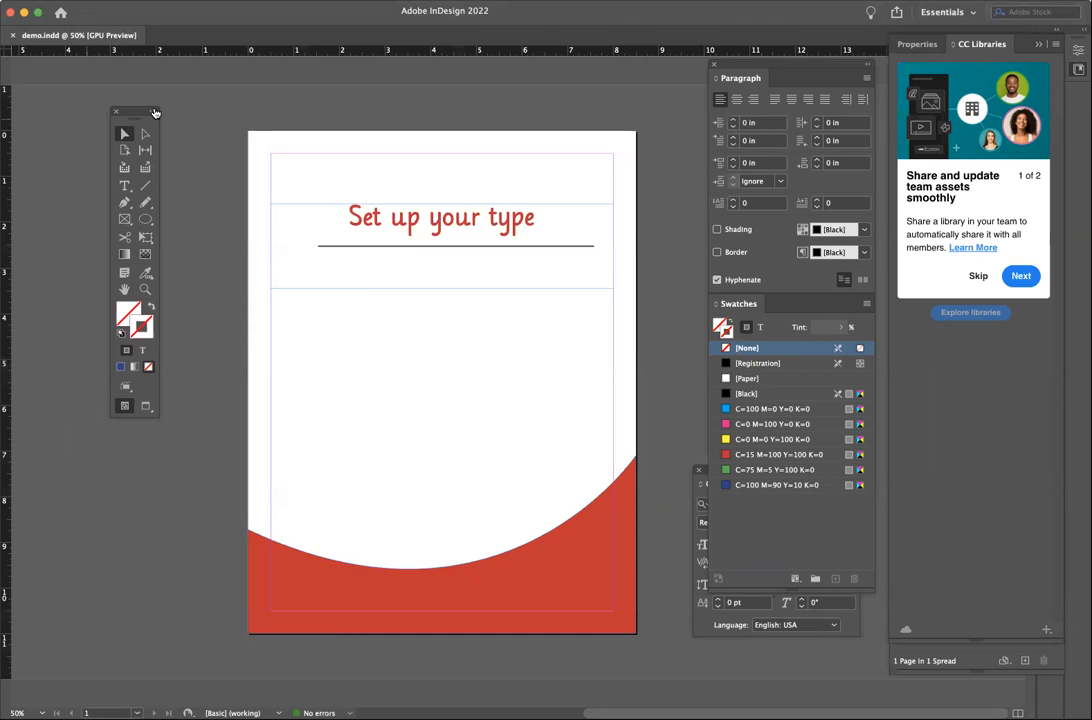
drag(136, 122, 131, 175)
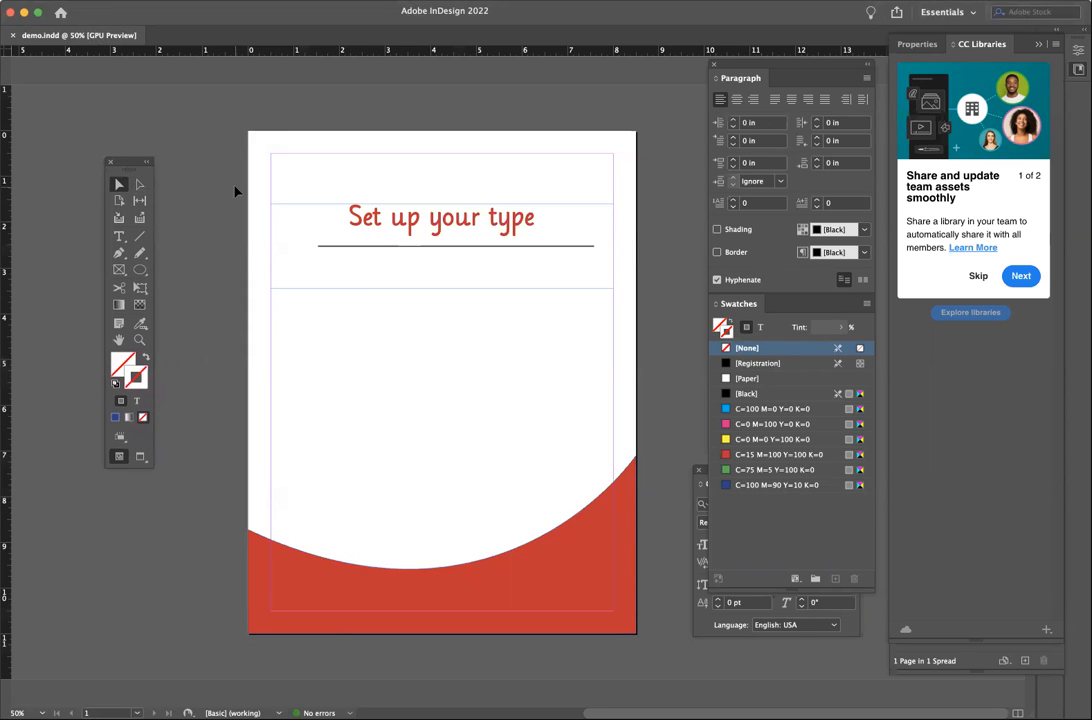
click(94, 1)
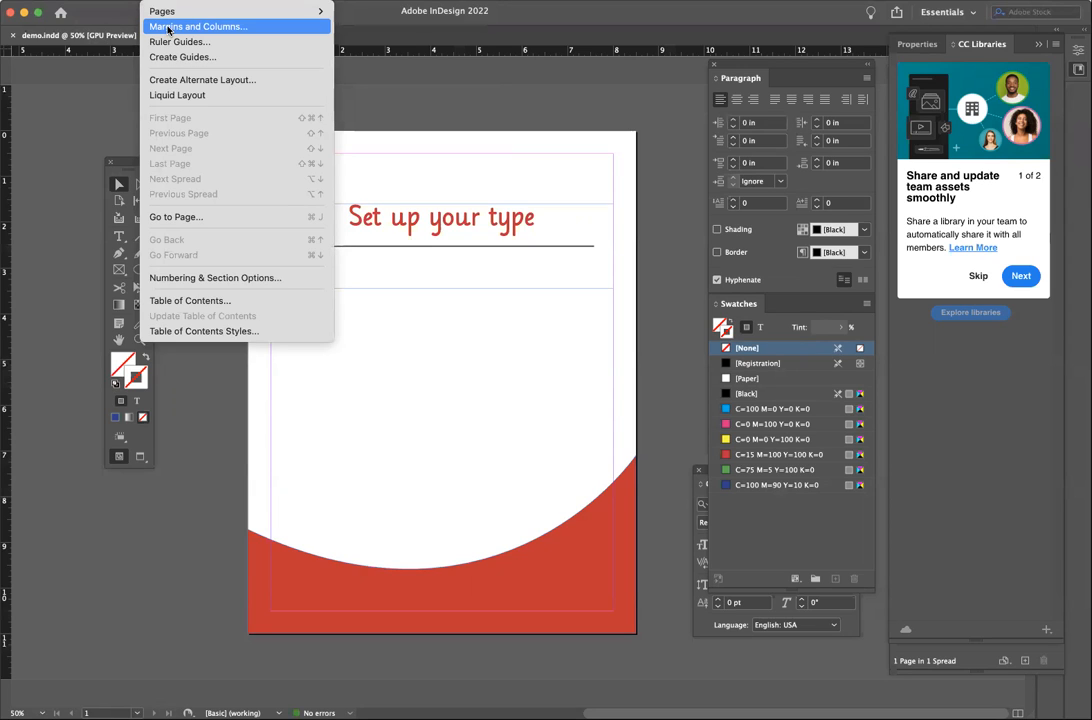
mouse_move(191, 0)
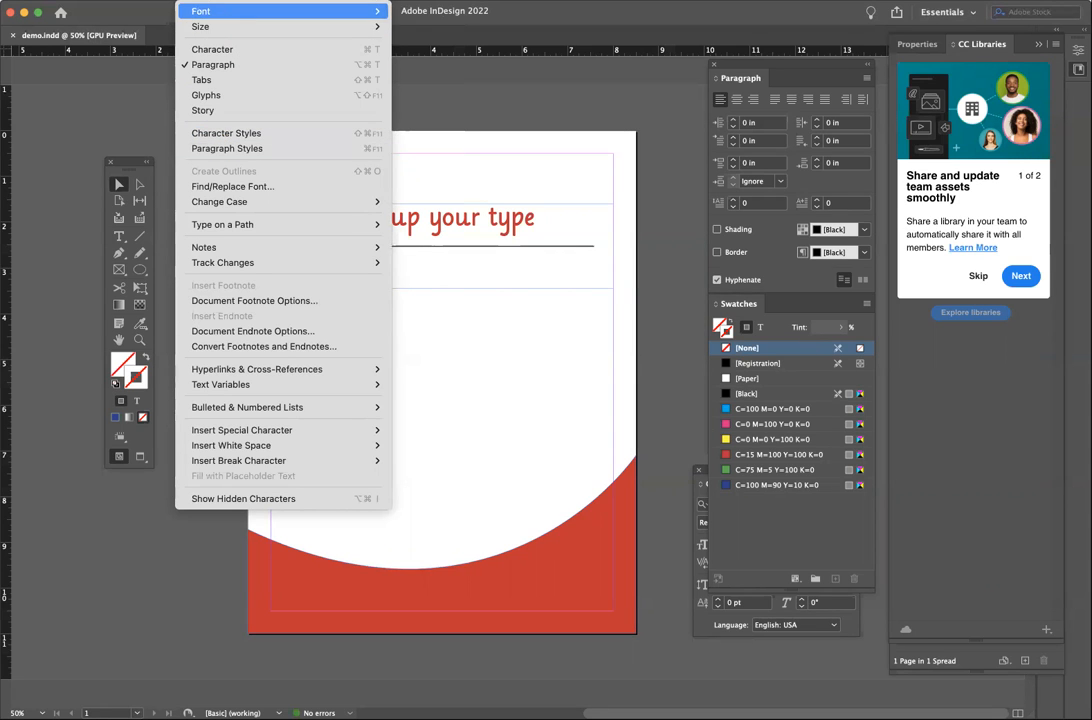
mouse_move(242, 0)
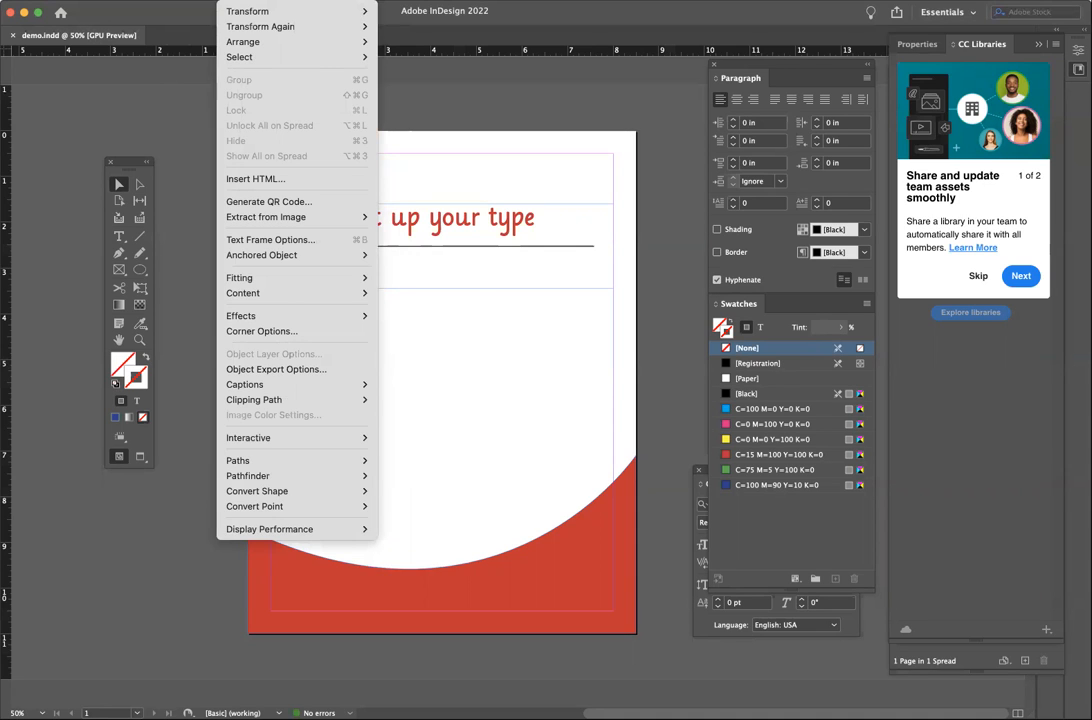
mouse_move(347, 0)
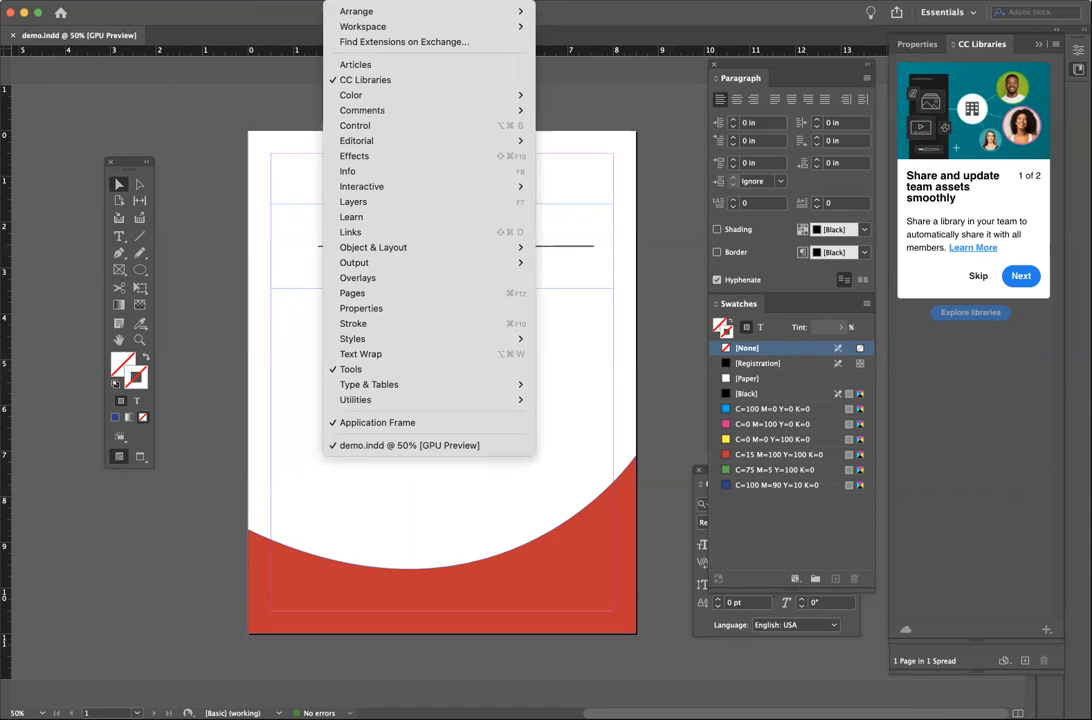
key(Escape)
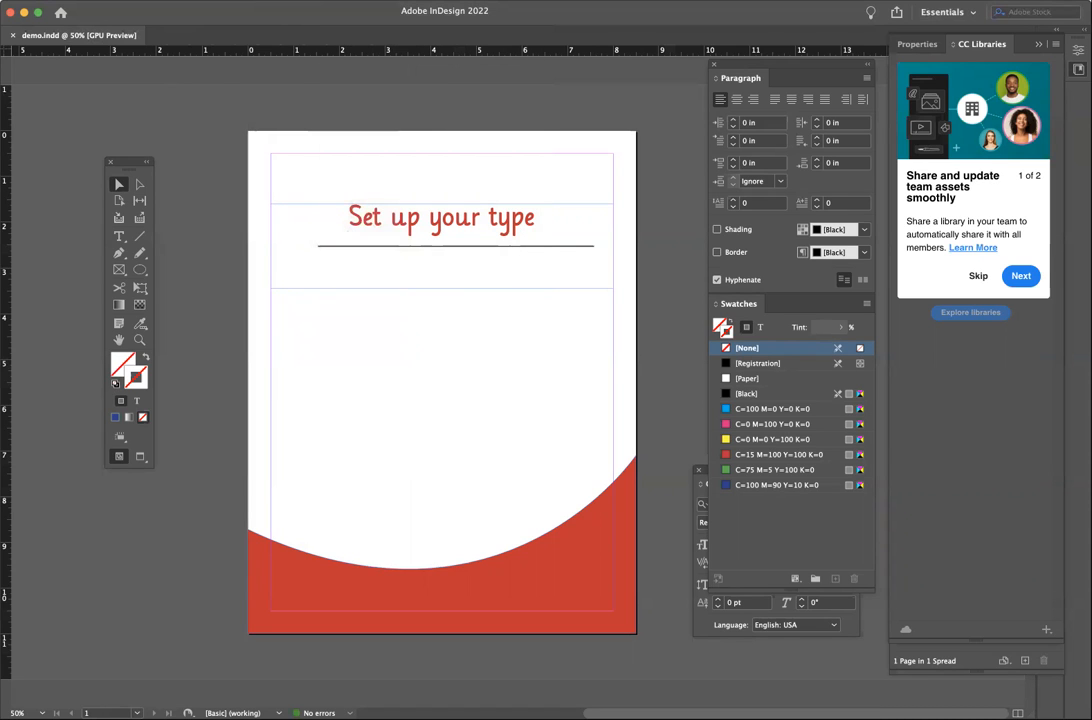
click(296, 0)
mouse_move(343, 0)
key(Escape)
click(296, 0)
key(Escape)
Step: Move the floating toolbox closer to the page and shift the Character panel slightly lower
drag(128, 164, 187, 127)
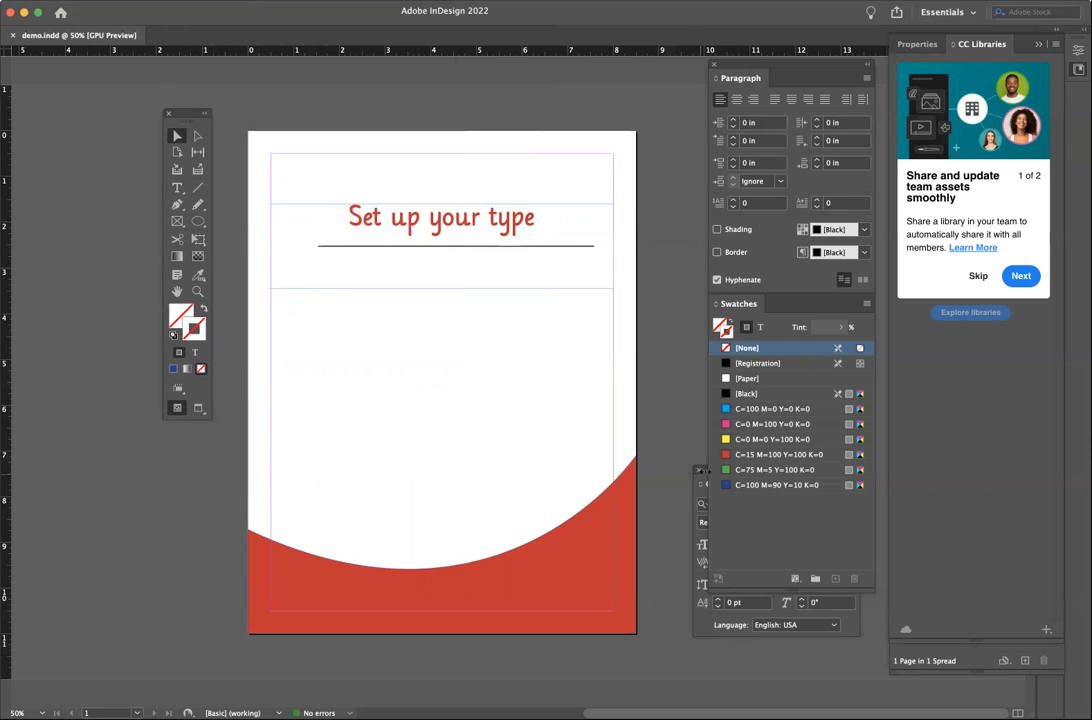
click(699, 476)
drag(713, 472, 720, 515)
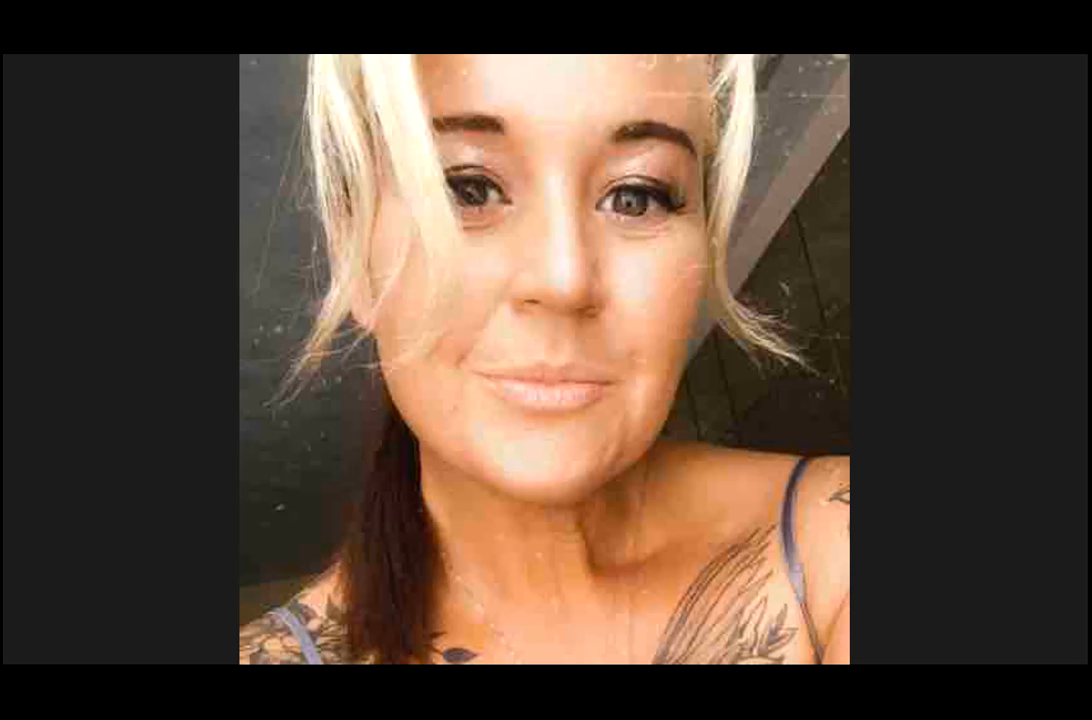